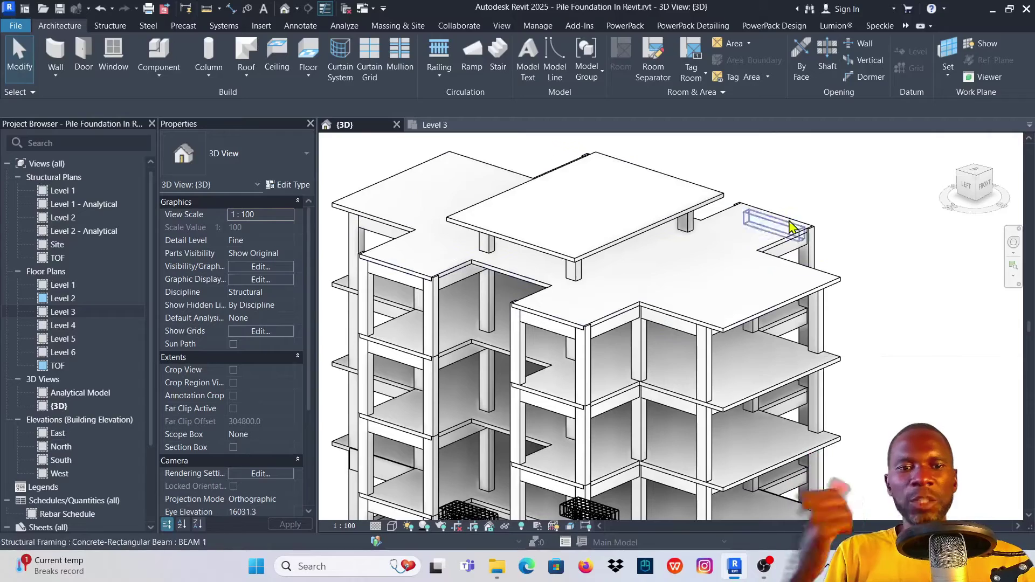
{"action": "middle_click_drag", "start_coordinate": [825, 195], "coordinate": [830, 172]}
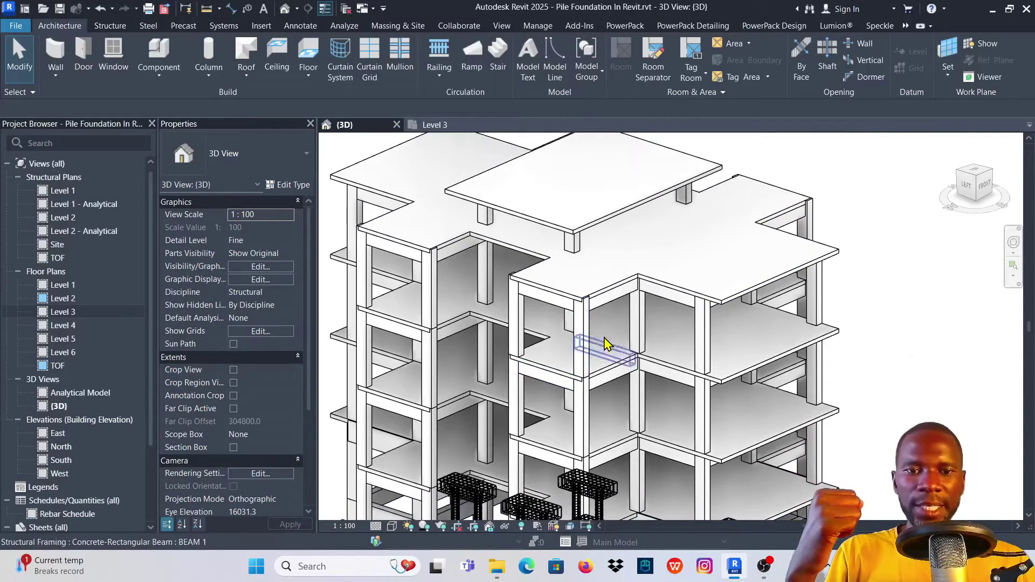
{"action": "scroll", "coordinate": [785, 259], "scroll_direction": "down", "scroll_amount": 2}
{"action": "middle_click_drag", "start_coordinate": [785, 258], "coordinate": [785, 231]}
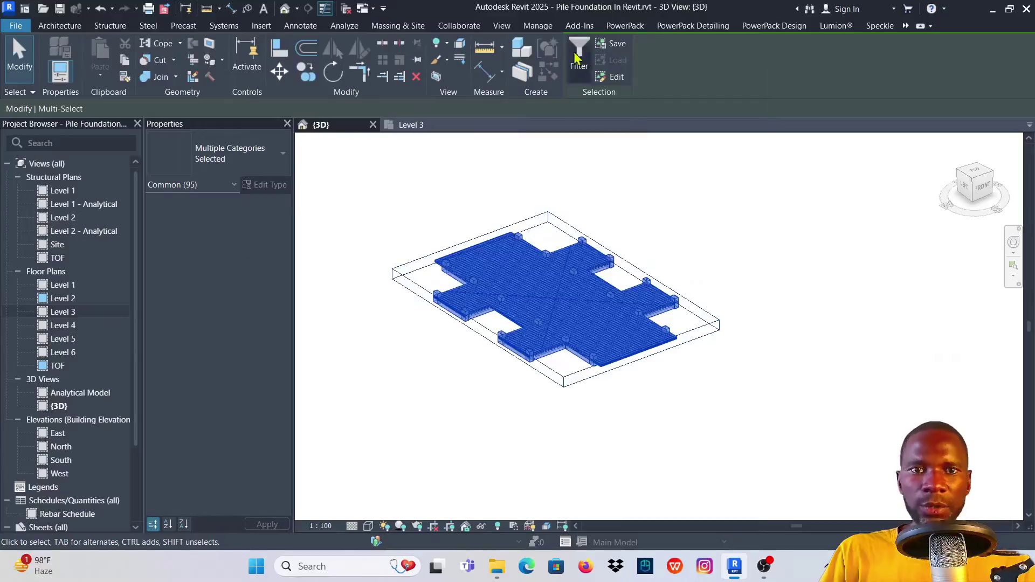
Filter the multi-category selection down to the structural rebar and edit its view visibility states.
{"action": "left_click", "coordinate": [579, 59]}
{"action": "left_click", "coordinate": [607, 377]}
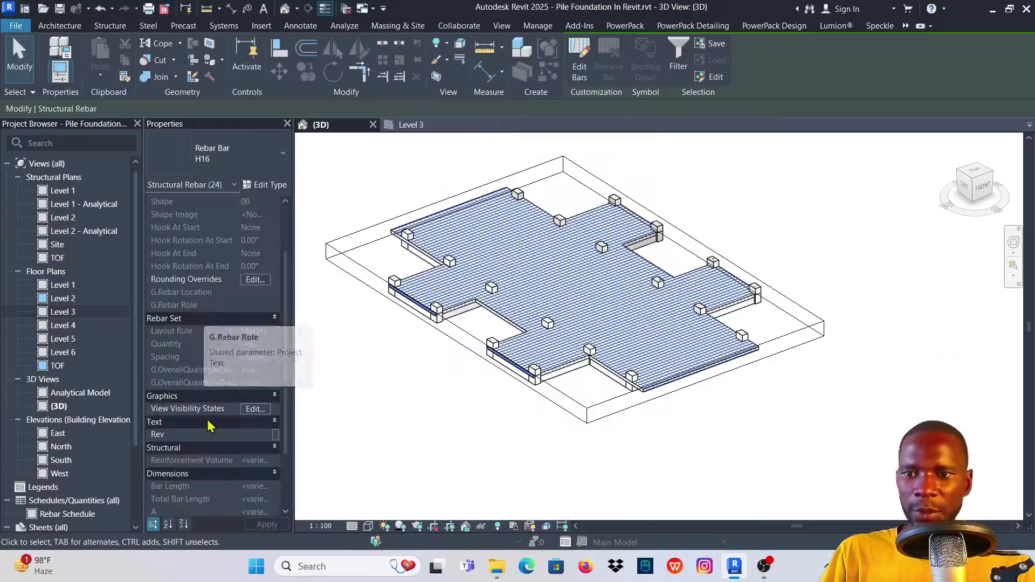
{"action": "left_click", "coordinate": [254, 409]}
{"action": "left_click", "coordinate": [593, 404]}
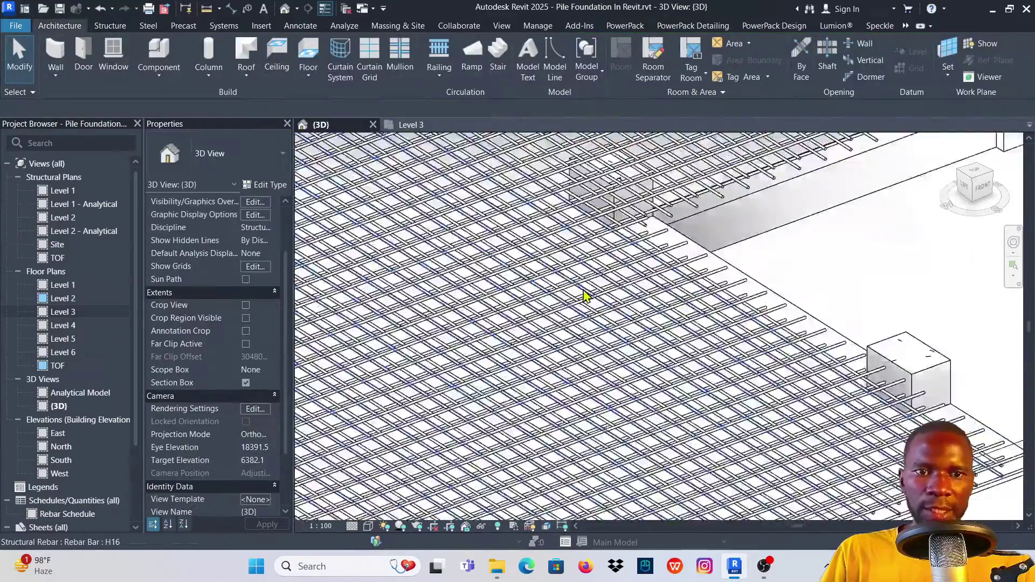
Set the 3D view's visual style to Textures and open the rebar visibility options.
{"action": "left_click", "coordinate": [368, 525]}
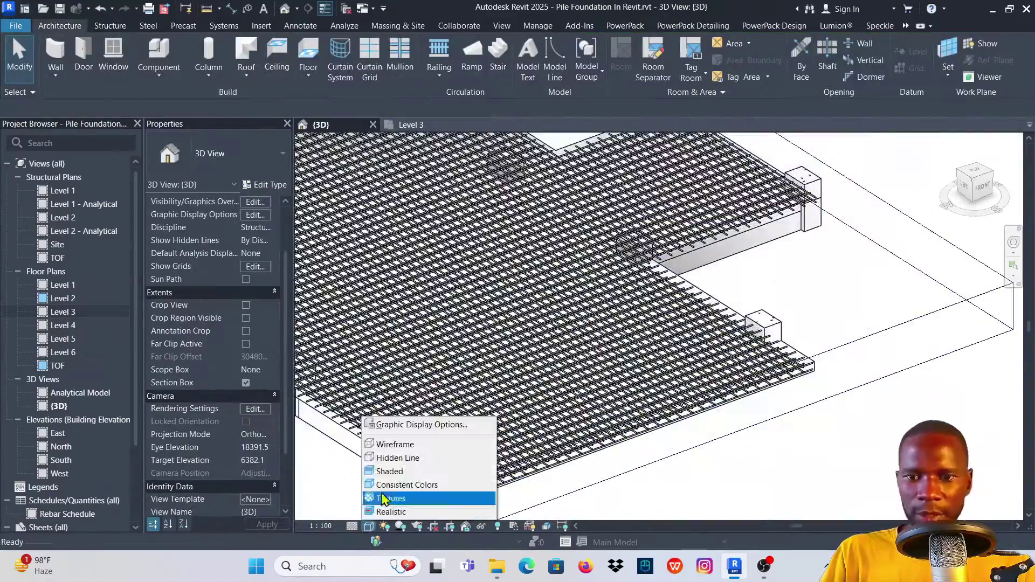
{"action": "left_click", "coordinate": [394, 499]}
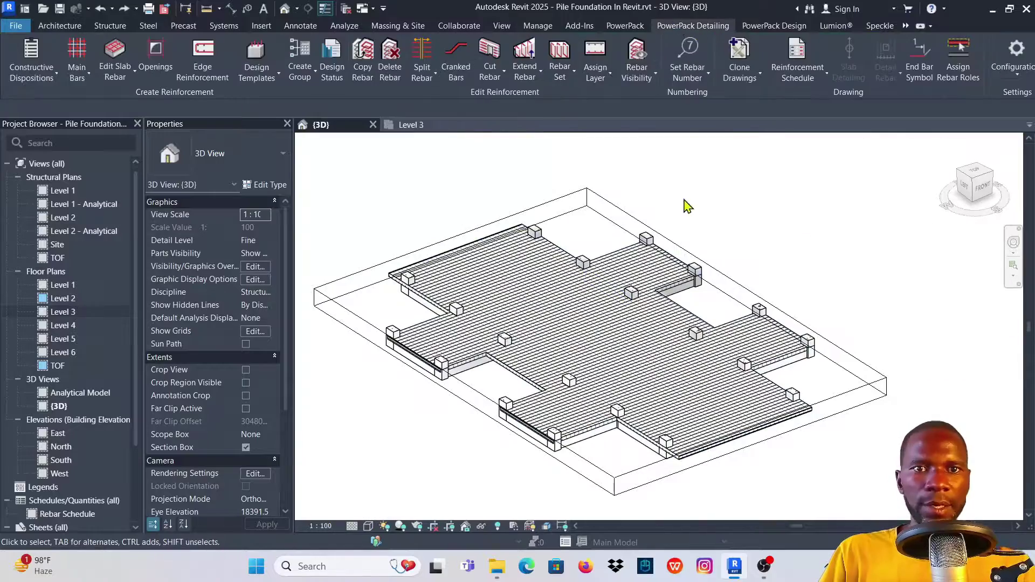
{"action": "left_click", "coordinate": [637, 78]}
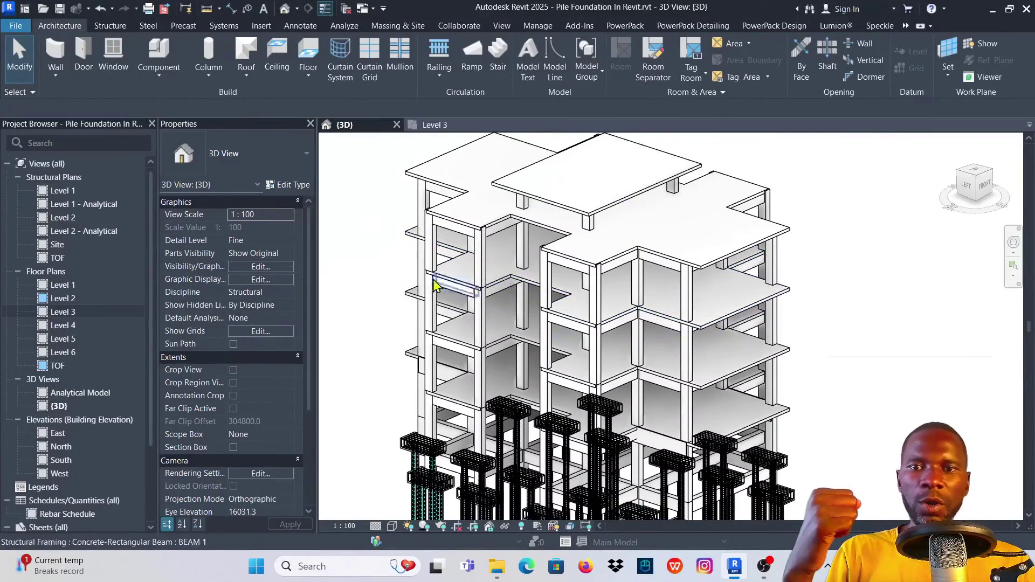
{"action": "middle_click_drag", "start_coordinate": [362, 238], "coordinate": [397, 311]}
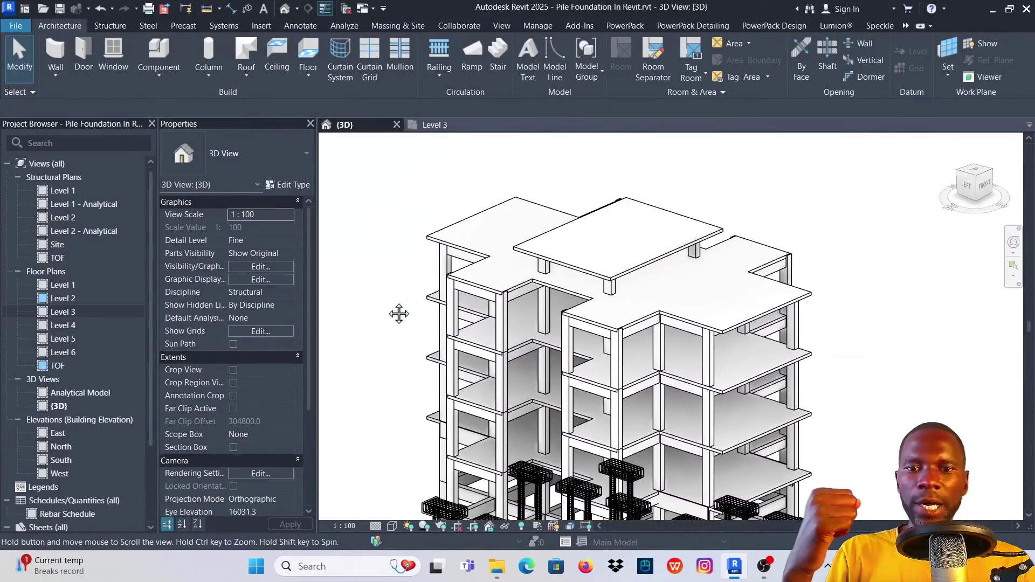
{"action": "scroll", "coordinate": [669, 393], "scroll_direction": "up", "scroll_amount": 4}
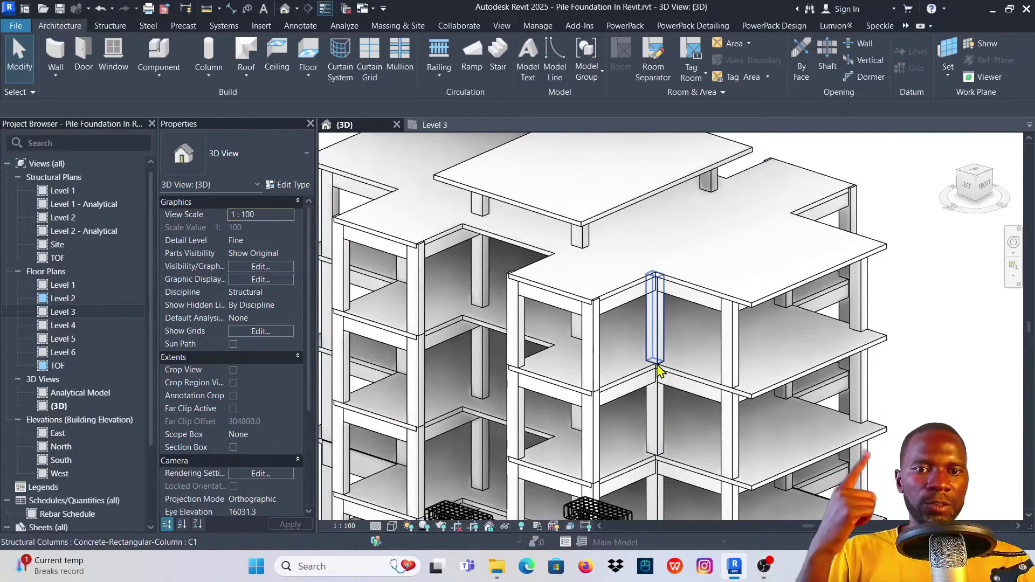
{"action": "scroll", "coordinate": [658, 370], "scroll_direction": "down", "scroll_amount": 2}
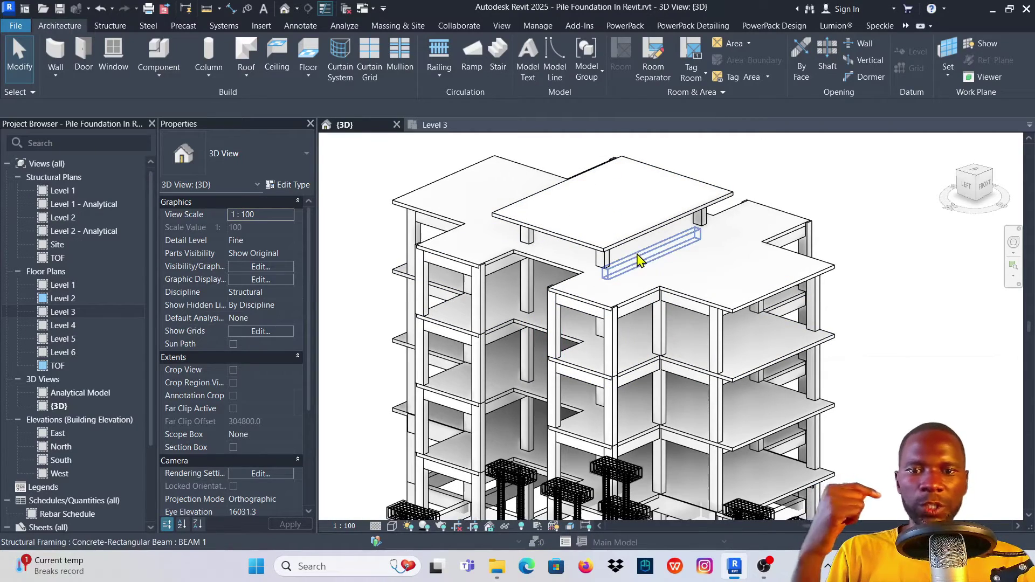
{"action": "scroll", "coordinate": [666, 244], "scroll_direction": "down", "scroll_amount": 3}
{"action": "scroll", "coordinate": [629, 323], "scroll_direction": "up", "scroll_amount": 4}
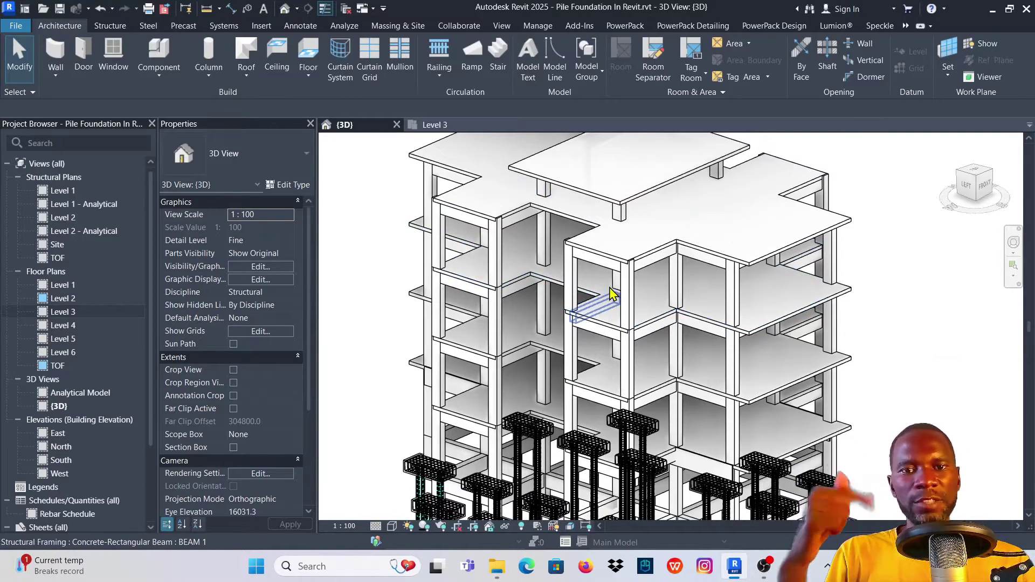
{"action": "scroll", "coordinate": [630, 253], "scroll_direction": "down", "scroll_amount": 2}
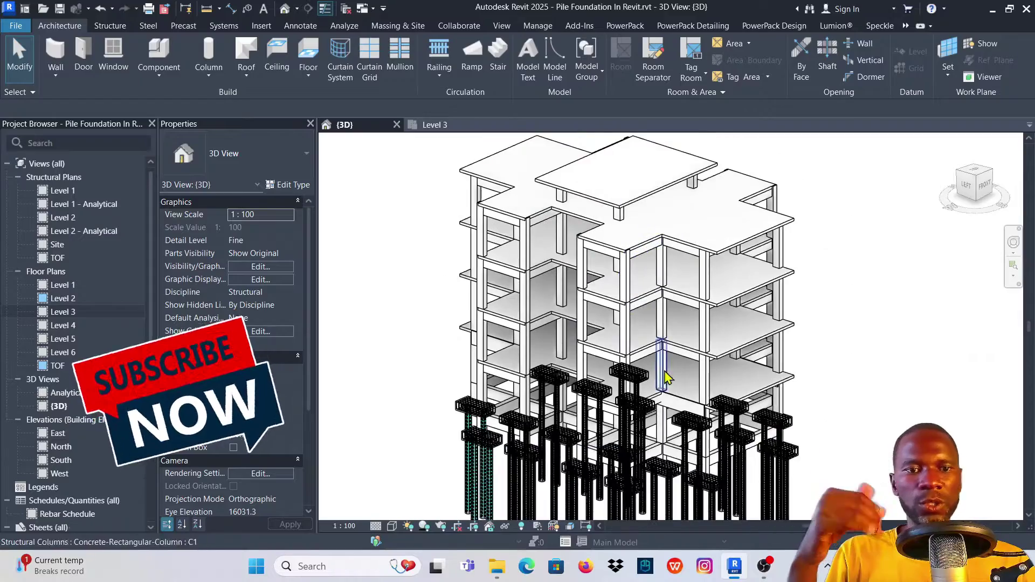
{"action": "scroll", "coordinate": [619, 353], "scroll_direction": "up", "scroll_amount": 5}
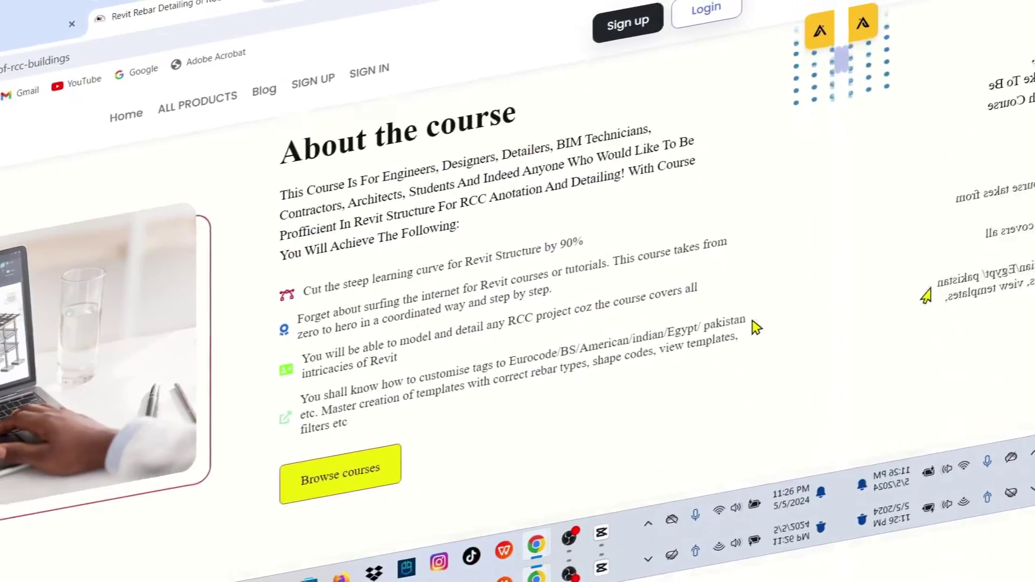
Read through the Revit rebar detailing course page in the browser, from the course description to the chapter list.
{"action": "scroll", "coordinate": [838, 338], "scroll_direction": "down", "scroll_amount": 6}
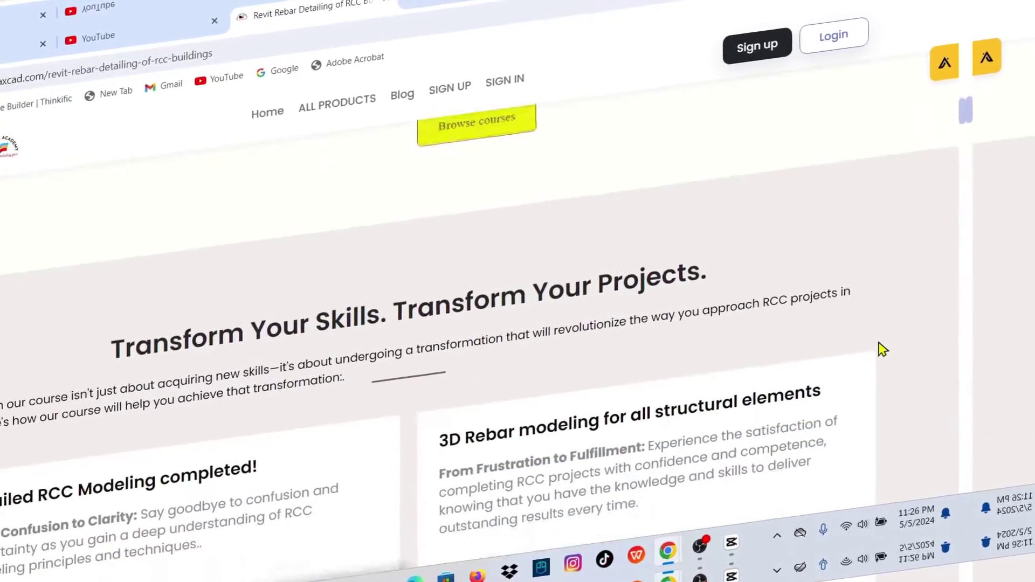
{"action": "scroll", "coordinate": [904, 356], "scroll_direction": "down", "scroll_amount": 6}
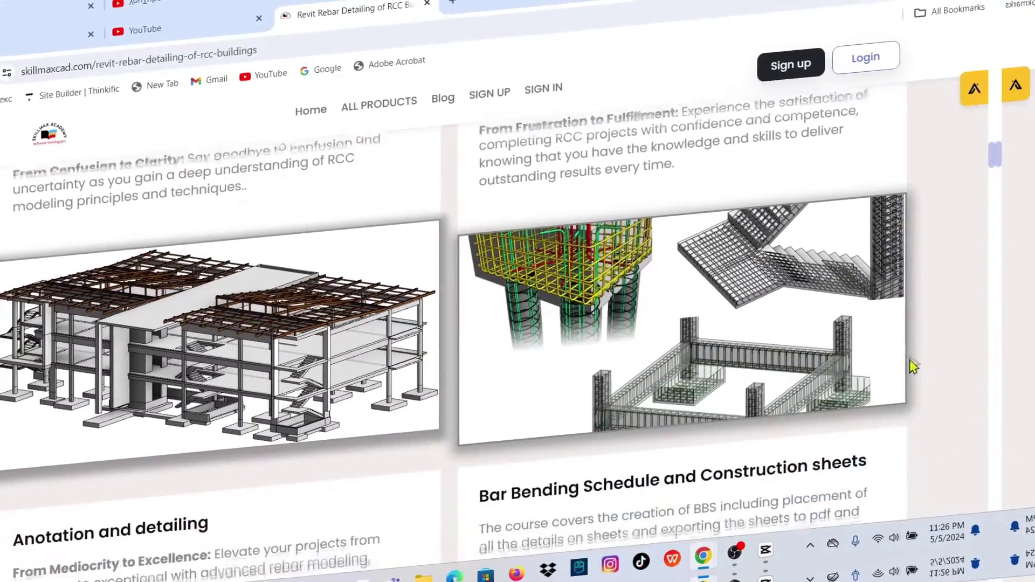
{"action": "scroll", "coordinate": [916, 374], "scroll_direction": "down", "scroll_amount": 6}
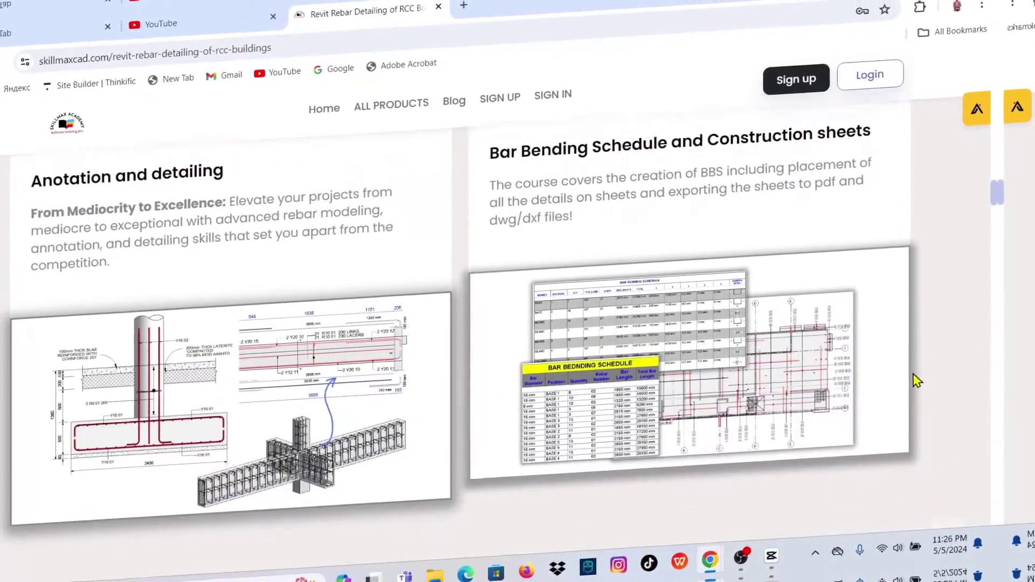
{"action": "scroll", "coordinate": [917, 387], "scroll_direction": "down", "scroll_amount": 6}
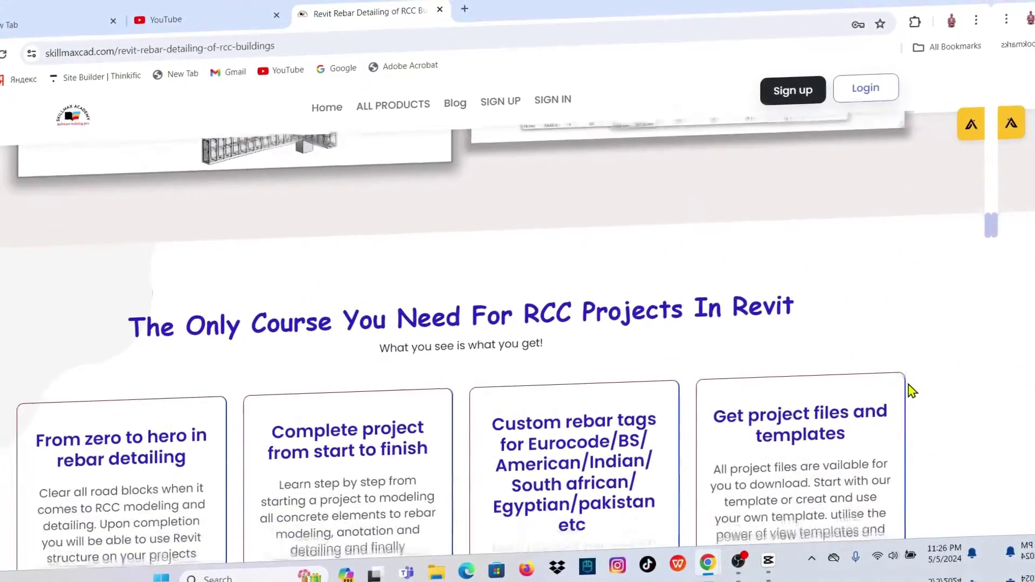
{"action": "scroll", "coordinate": [905, 395], "scroll_direction": "down", "scroll_amount": 6}
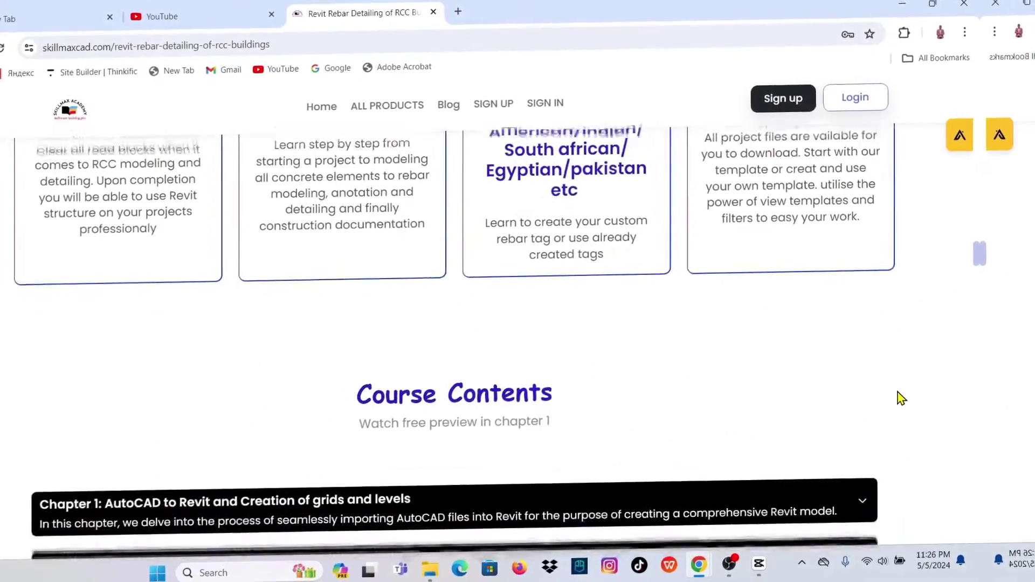
{"action": "scroll", "coordinate": [890, 400], "scroll_direction": "down", "scroll_amount": 6}
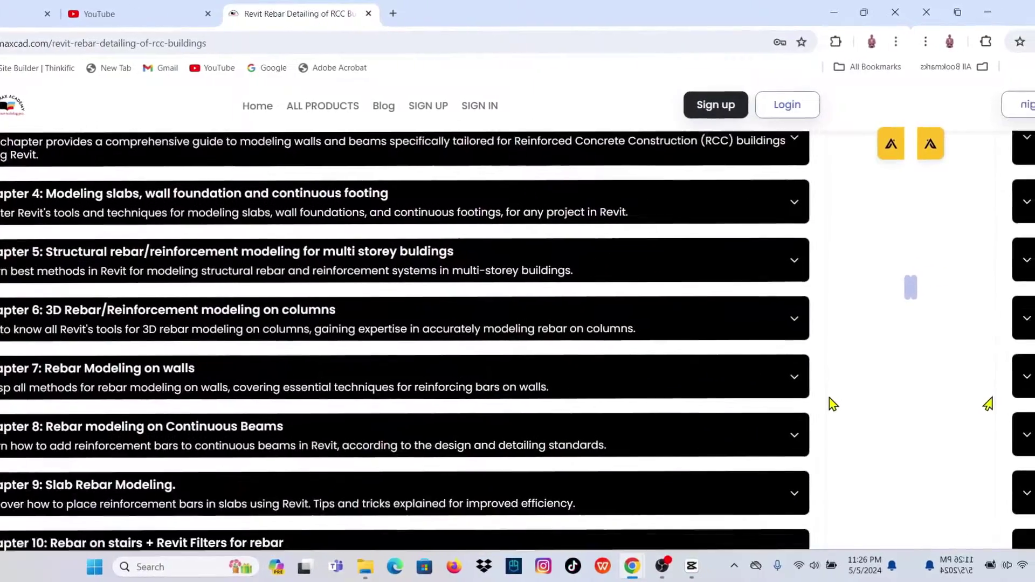
{"action": "scroll", "coordinate": [833, 404], "scroll_direction": "down", "scroll_amount": 4}
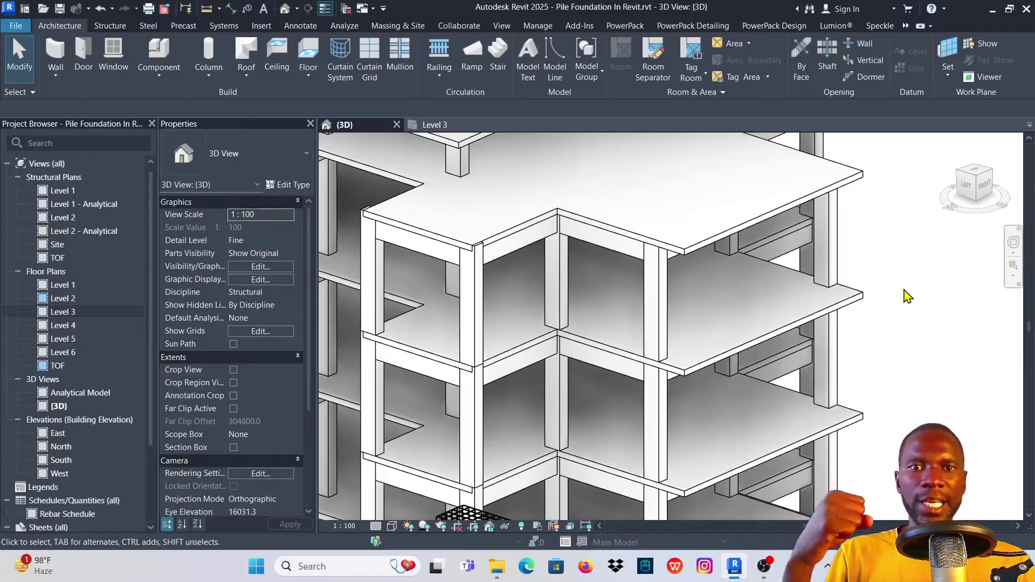
{"action": "scroll", "coordinate": [907, 296], "scroll_direction": "down", "scroll_amount": 5}
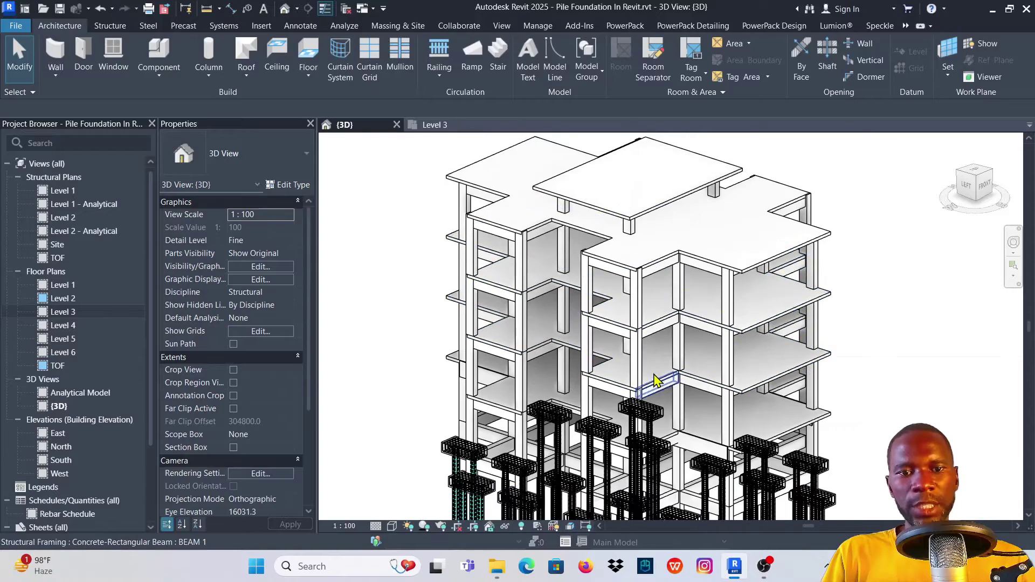
{"action": "scroll", "coordinate": [654, 379], "scroll_direction": "up", "scroll_amount": 2}
{"action": "scroll", "coordinate": [555, 348], "scroll_direction": "down", "scroll_amount": 2}
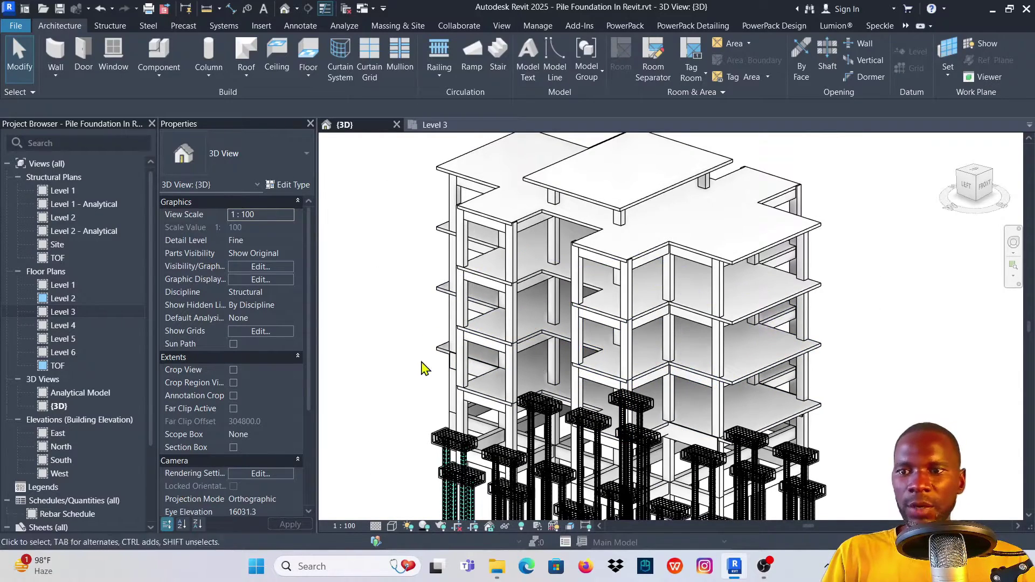
Open the Level 3 floor plan.
{"action": "left_click", "coordinate": [63, 312]}
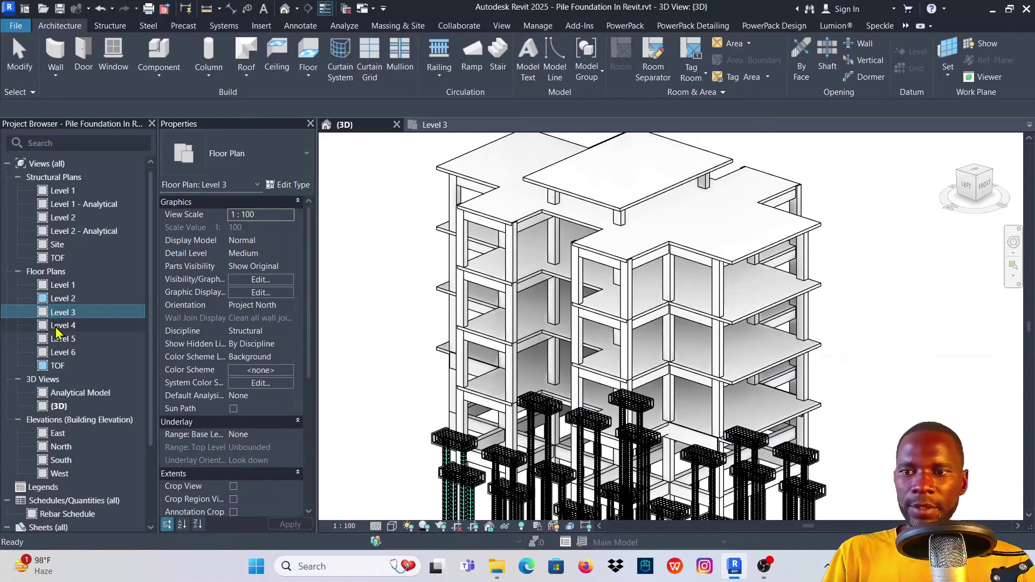
{"action": "double_click", "coordinate": [63, 314]}
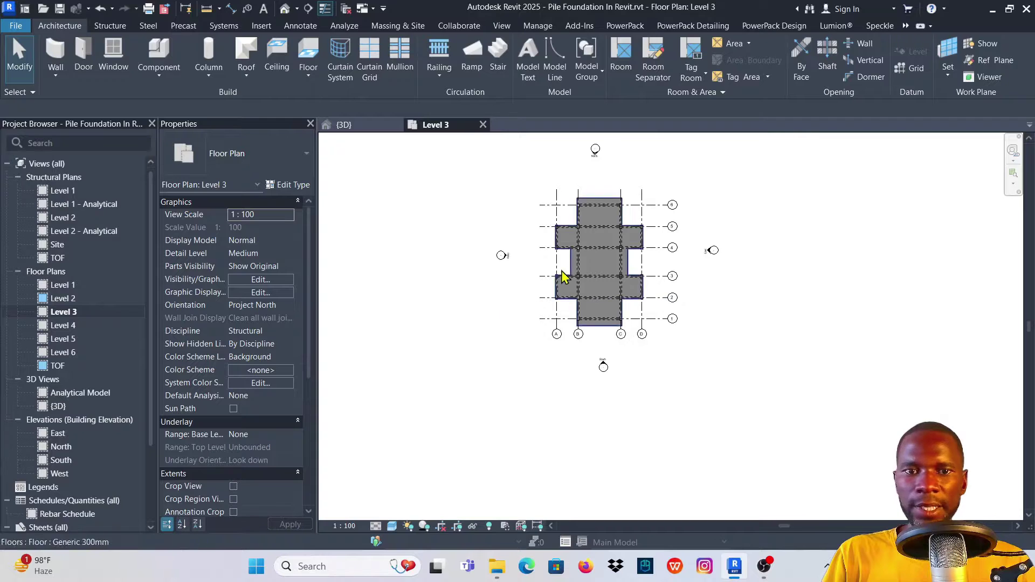
{"action": "scroll", "coordinate": [577, 215], "scroll_direction": "up", "scroll_amount": 3}
{"action": "scroll", "coordinate": [577, 215], "scroll_direction": "up", "scroll_amount": 2}
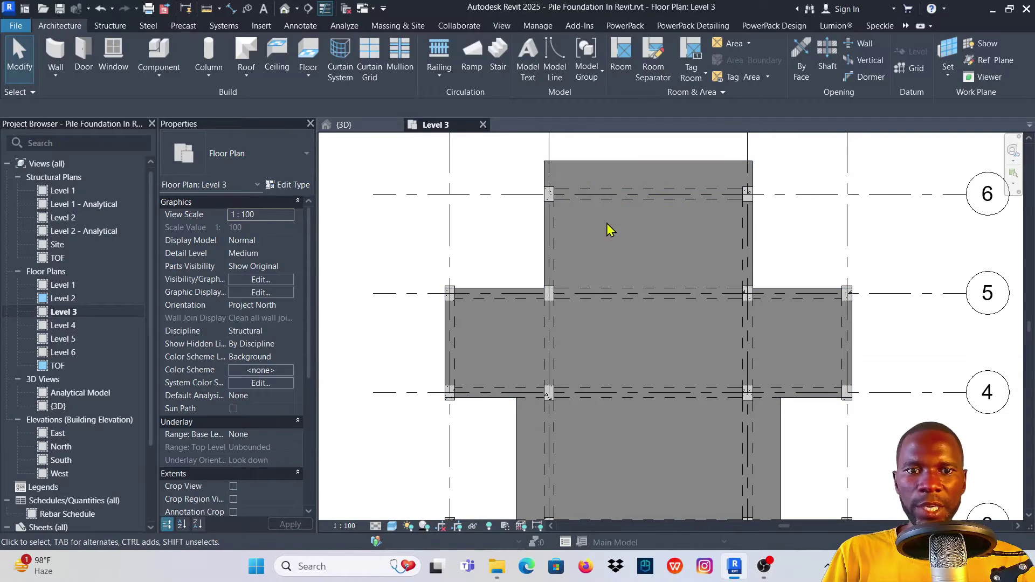
Start area reinforcement on the Level 3 floor slab using the Structural Area Reinforcement 1 type.
{"action": "scroll", "coordinate": [607, 226], "scroll_direction": "down", "scroll_amount": 1}
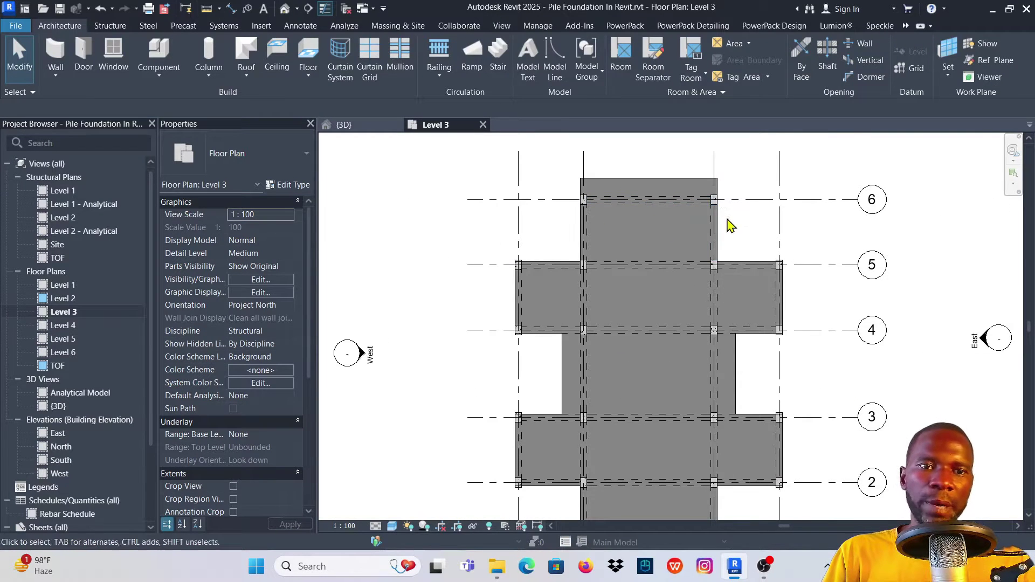
{"action": "left_click", "coordinate": [685, 179]}
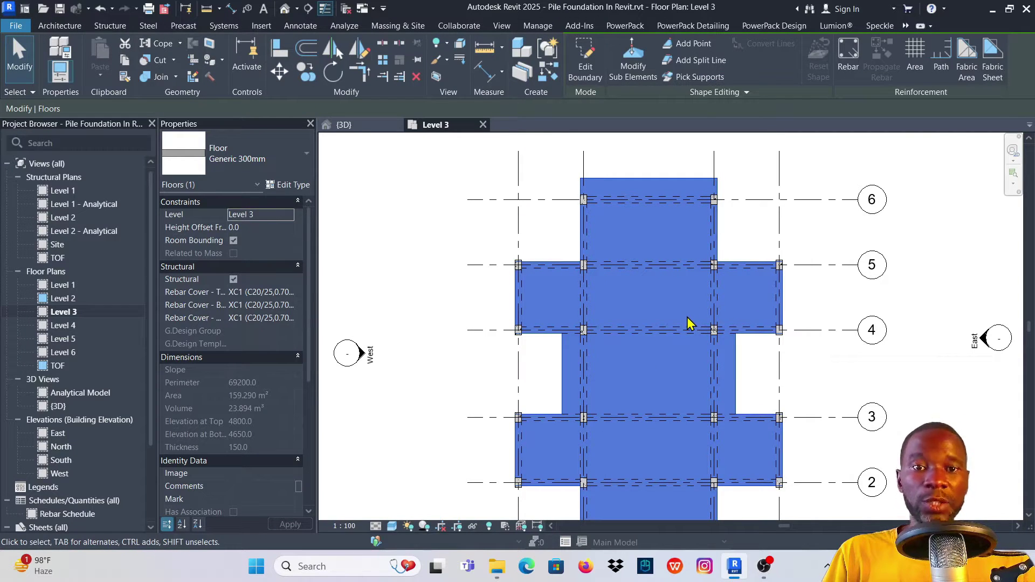
{"action": "left_click", "coordinate": [914, 54]}
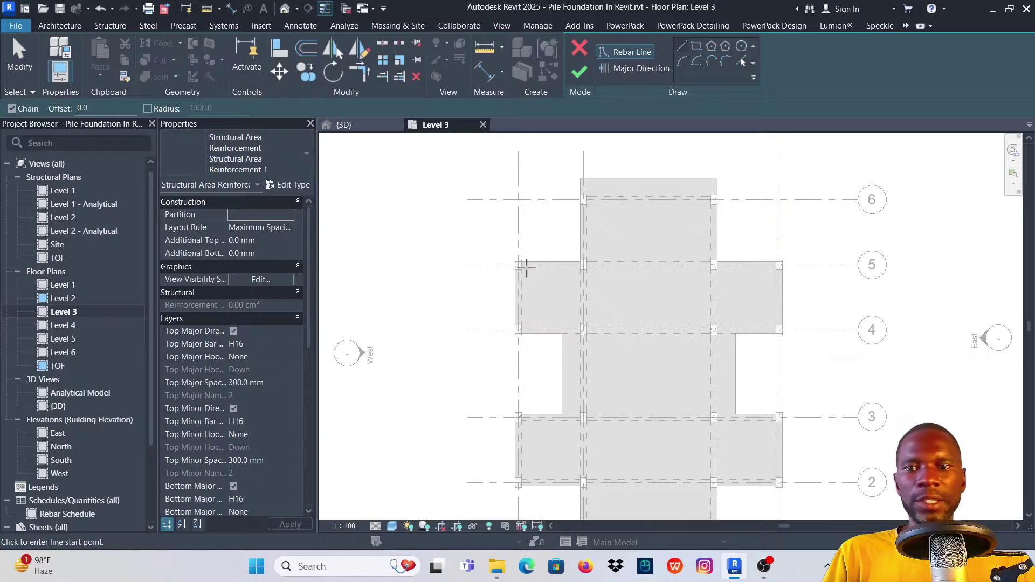
{"action": "scroll", "coordinate": [507, 231], "scroll_direction": "down", "scroll_amount": 2}
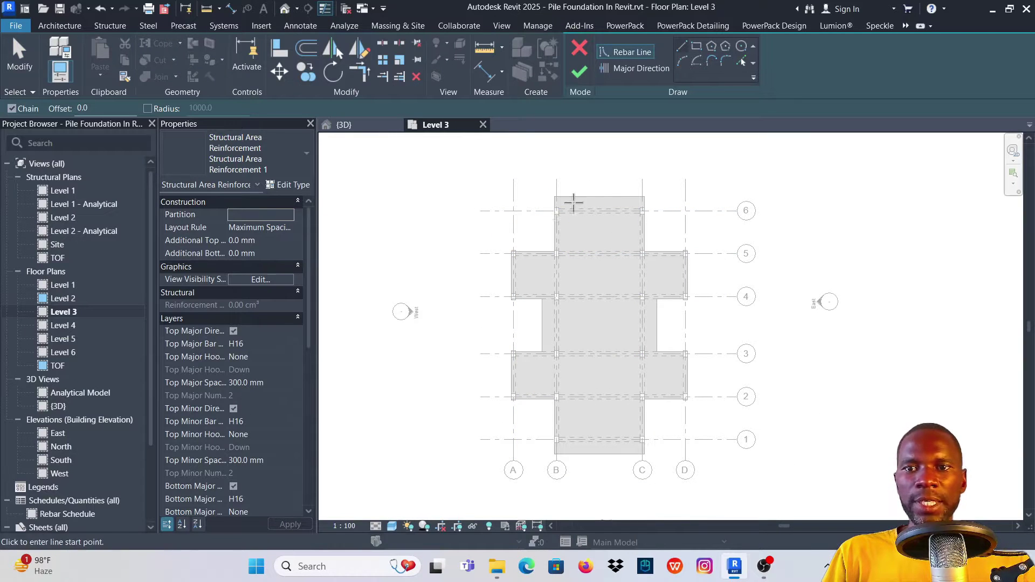
{"action": "left_click", "coordinate": [512, 353]}
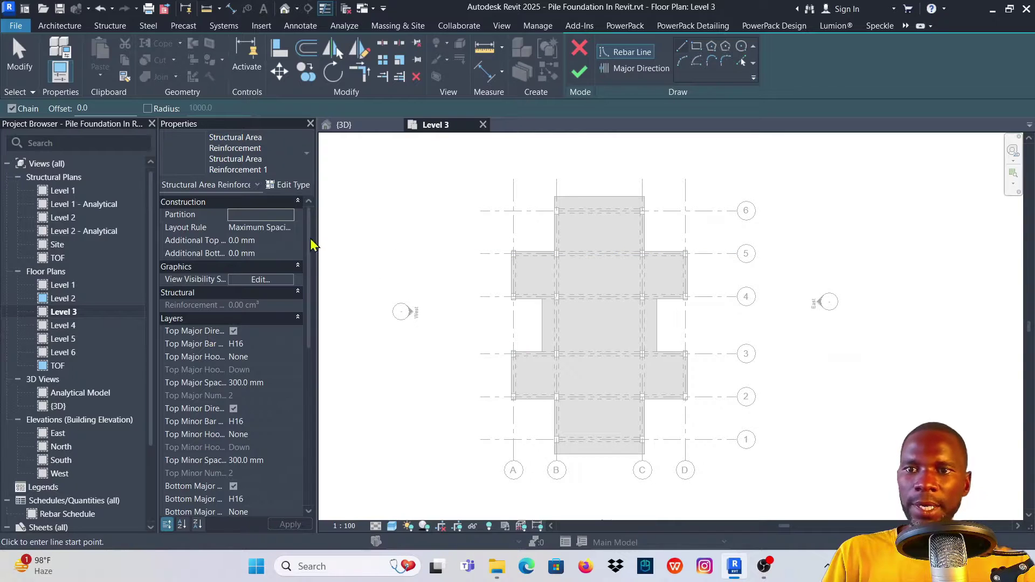
{"action": "left_click", "coordinate": [288, 167]}
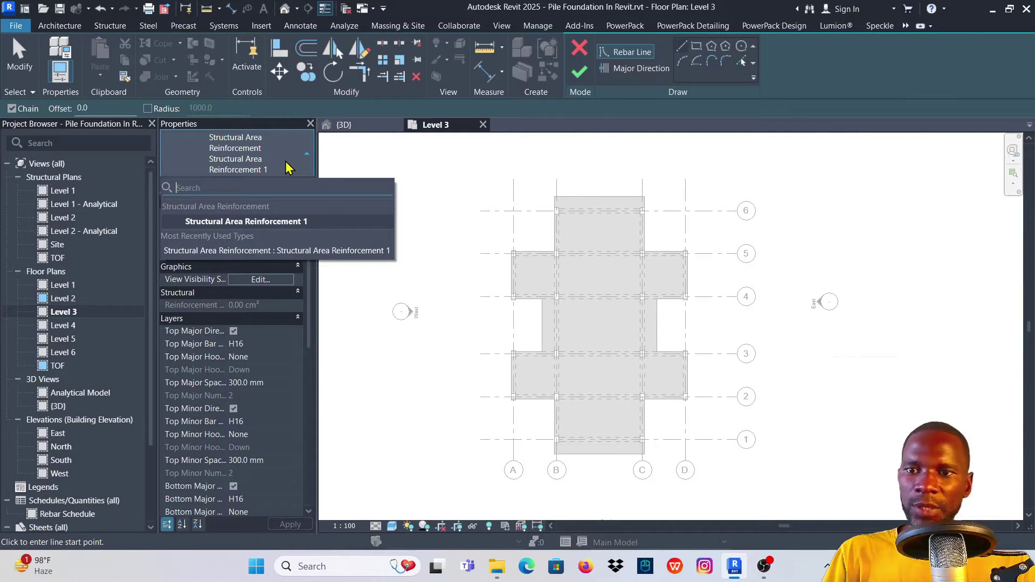
{"action": "left_click", "coordinate": [257, 223]}
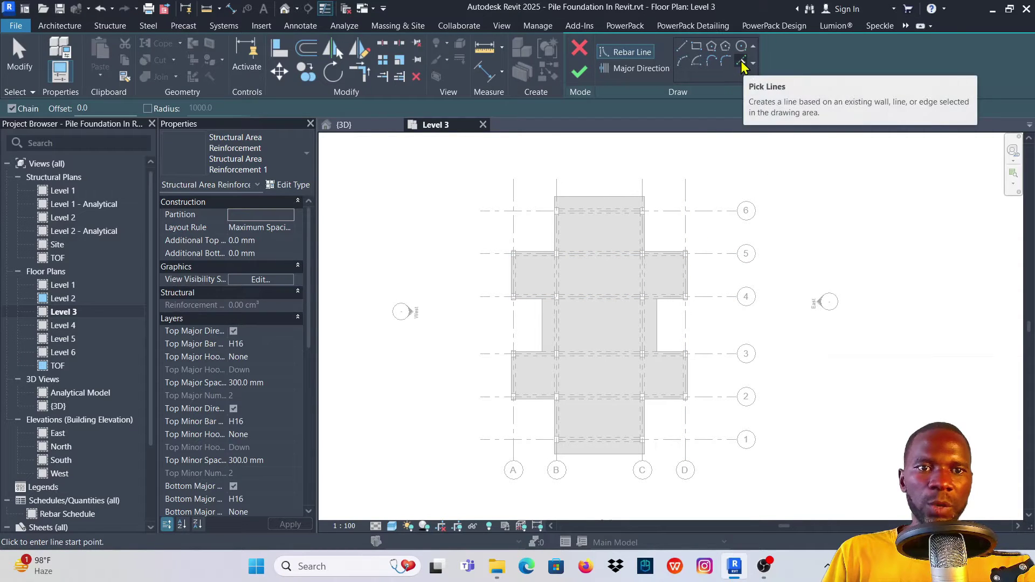
Use Pick Lines to add rebar boundary lines along the slab's north edge and the east-side edges down to grid D between grids 5 and 4.
{"action": "left_click", "coordinate": [741, 65]}
{"action": "scroll", "coordinate": [576, 211], "scroll_direction": "up", "scroll_amount": 2}
{"action": "scroll", "coordinate": [576, 212], "scroll_direction": "up", "scroll_amount": 2}
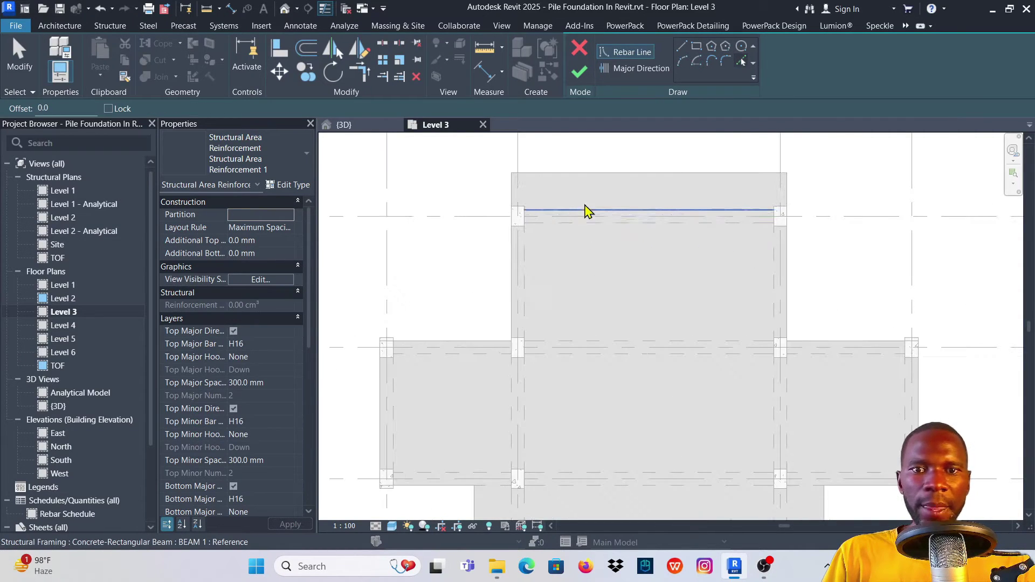
{"action": "left_click", "coordinate": [592, 173]}
{"action": "scroll", "coordinate": [792, 242], "scroll_direction": "up", "scroll_amount": 2}
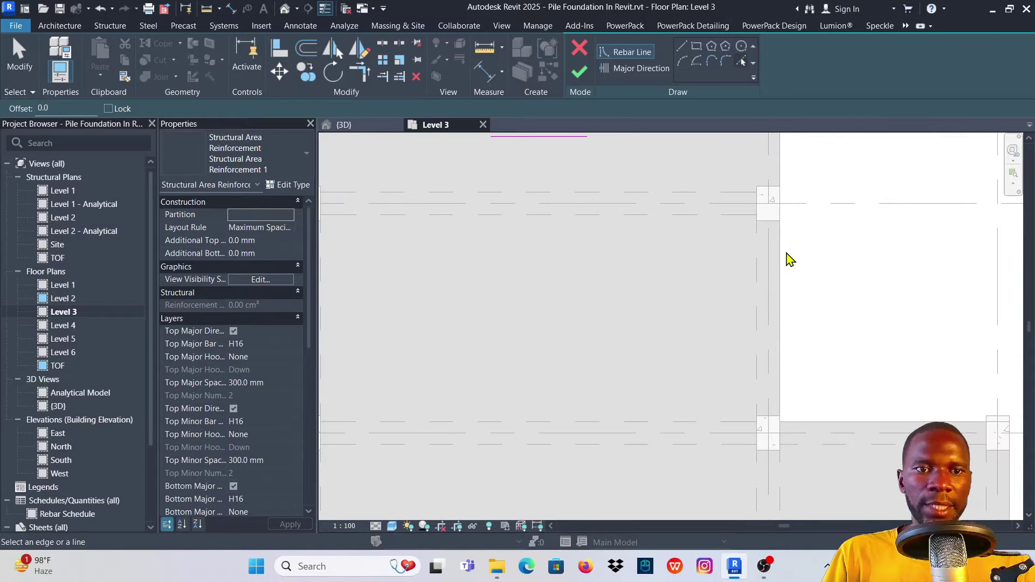
{"action": "left_click", "coordinate": [785, 253]}
{"action": "scroll", "coordinate": [700, 197], "scroll_direction": "down", "scroll_amount": 4}
{"action": "scroll", "coordinate": [764, 238], "scroll_direction": "up", "scroll_amount": 3}
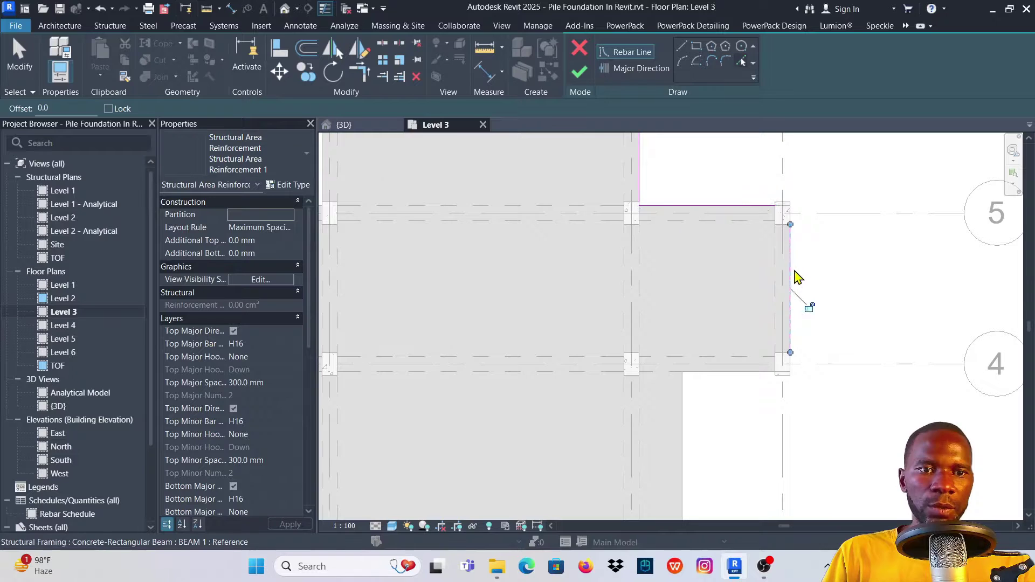
Add boundary lines along the three slab edges of the east recess between grids 4 and 3.
{"action": "scroll", "coordinate": [755, 312], "scroll_direction": "down", "scroll_amount": 3}
{"action": "scroll", "coordinate": [762, 291], "scroll_direction": "up", "scroll_amount": 3}
{"action": "left_click", "coordinate": [765, 294]}
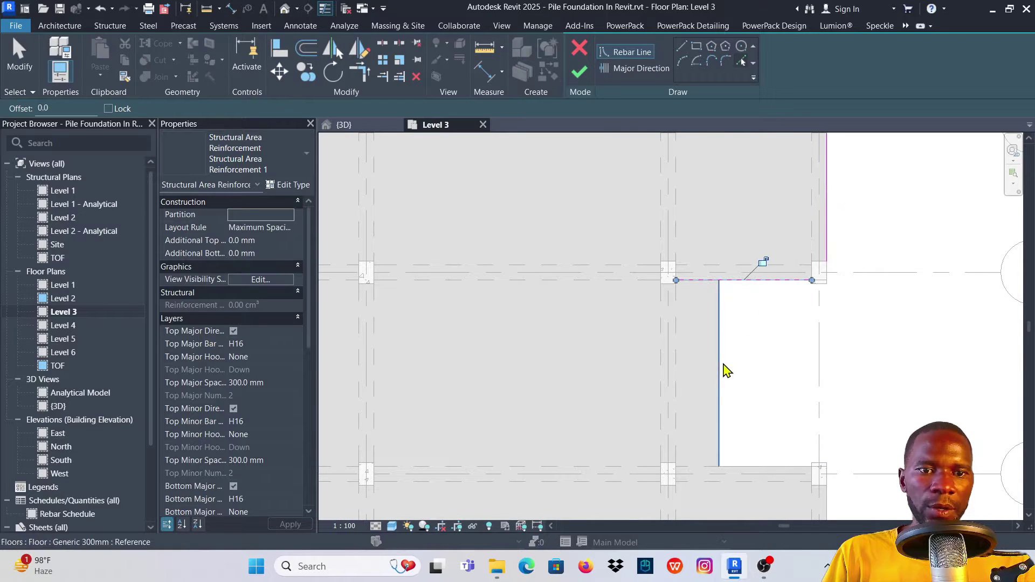
{"action": "scroll", "coordinate": [746, 230], "scroll_direction": "down", "scroll_amount": 2}
{"action": "scroll", "coordinate": [769, 331], "scroll_direction": "up", "scroll_amount": 2}
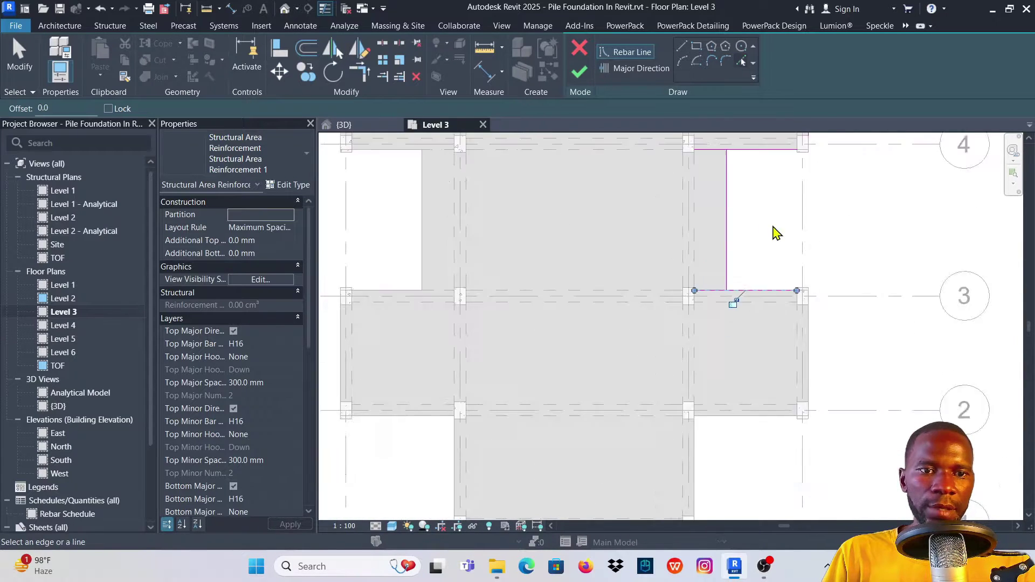
Add boundary lines along the slab edge at grid D between grids 3 and 2, the grid 2 edge, and the grid C edge down to grid 1.
{"action": "scroll", "coordinate": [797, 301], "scroll_direction": "up", "scroll_amount": 2}
{"action": "left_click", "coordinate": [818, 309]}
{"action": "scroll", "coordinate": [739, 289], "scroll_direction": "down", "scroll_amount": 3}
{"action": "scroll", "coordinate": [730, 302], "scroll_direction": "up", "scroll_amount": 2}
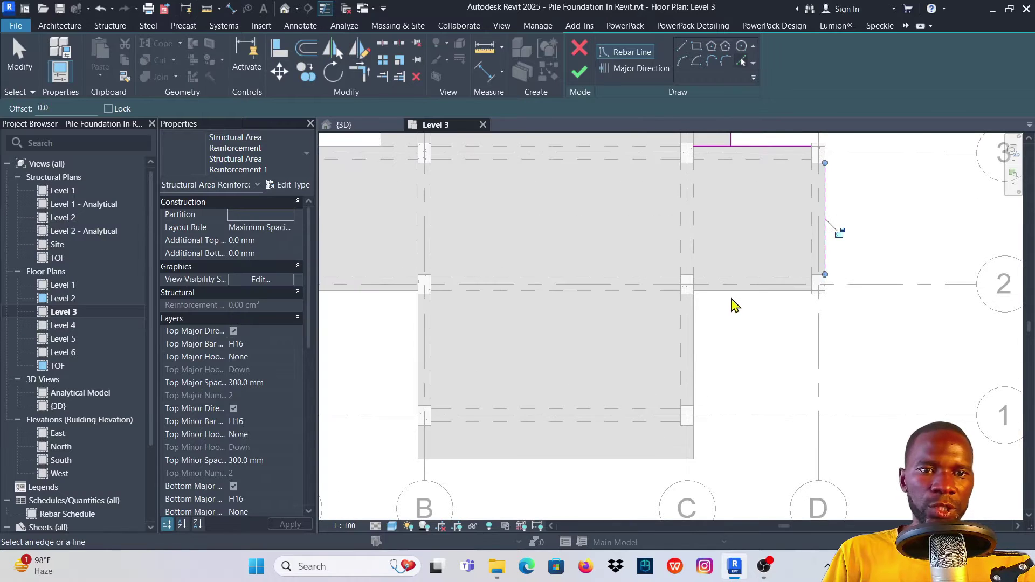
{"action": "left_click", "coordinate": [733, 295]}
{"action": "left_click", "coordinate": [699, 341]}
{"action": "scroll", "coordinate": [695, 350], "scroll_direction": "down", "scroll_amount": 3}
{"action": "scroll", "coordinate": [663, 364], "scroll_direction": "up", "scroll_amount": 2}
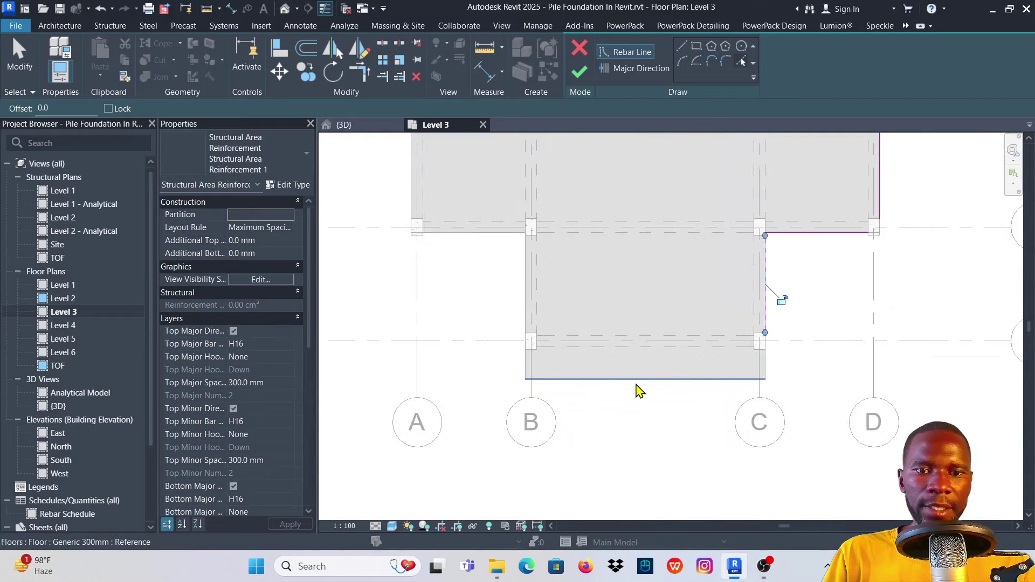
Add boundary lines along the slab's south edge, the grid B edge between grids 1 and 2, and the west edge at grid 2.
{"action": "left_click", "coordinate": [636, 381]}
{"action": "left_click", "coordinate": [533, 312]}
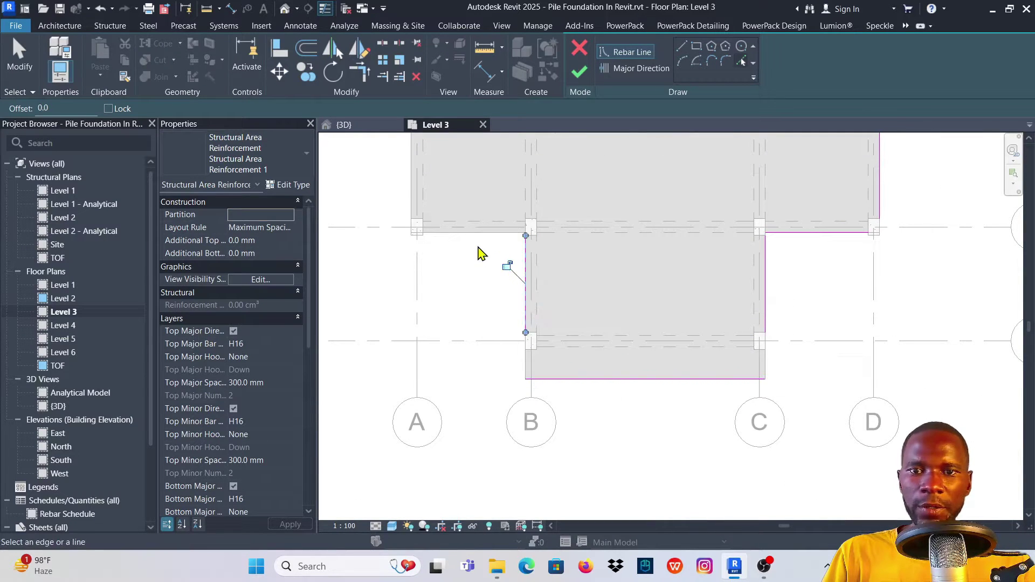
{"action": "left_click", "coordinate": [476, 237]}
{"action": "scroll", "coordinate": [483, 340], "scroll_direction": "down", "scroll_amount": 3}
{"action": "scroll", "coordinate": [453, 269], "scroll_direction": "up", "scroll_amount": 3}
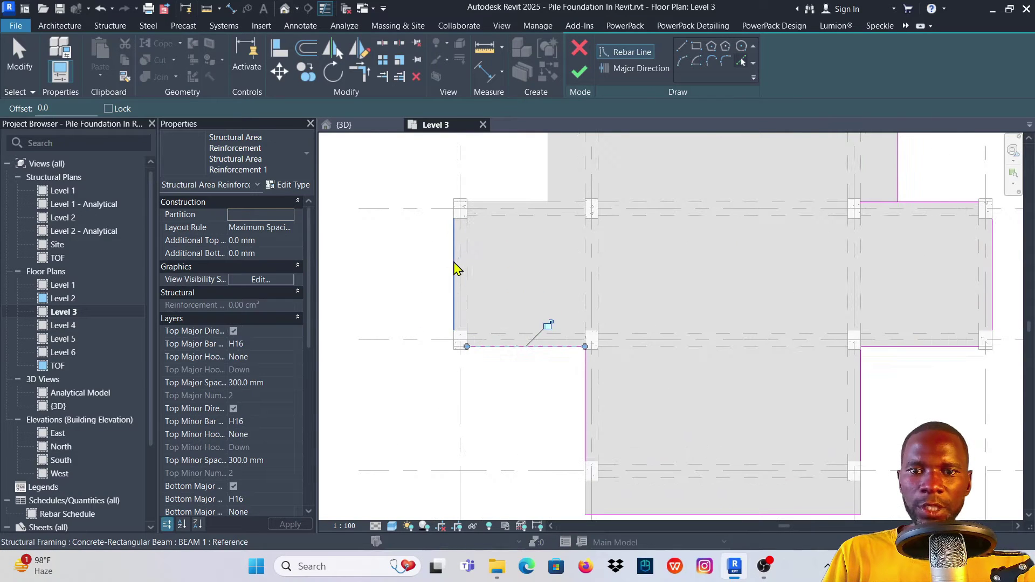
Add boundary lines along the grid A edge between grids 2 and 3 and the three edges of the west recess between grids 3 and 4.
{"action": "left_click", "coordinate": [455, 266]}
{"action": "left_click", "coordinate": [515, 210]}
{"action": "scroll", "coordinate": [577, 346], "scroll_direction": "down", "scroll_amount": 3}
{"action": "scroll", "coordinate": [575, 273], "scroll_direction": "up", "scroll_amount": 3}
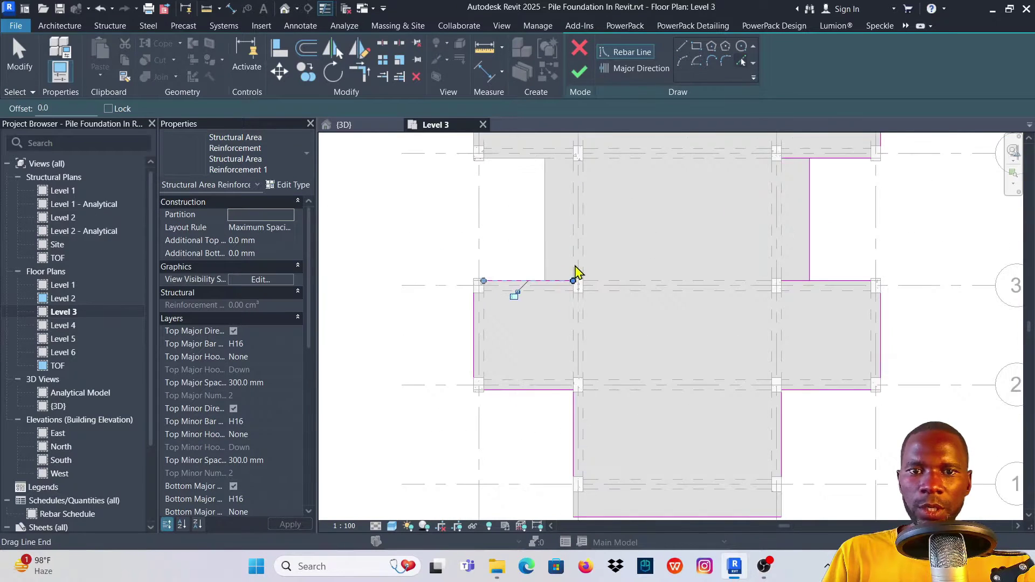
{"action": "left_click", "coordinate": [541, 233]}
{"action": "scroll", "coordinate": [490, 305], "scroll_direction": "down", "scroll_amount": 2}
{"action": "scroll", "coordinate": [497, 284], "scroll_direction": "up", "scroll_amount": 4}
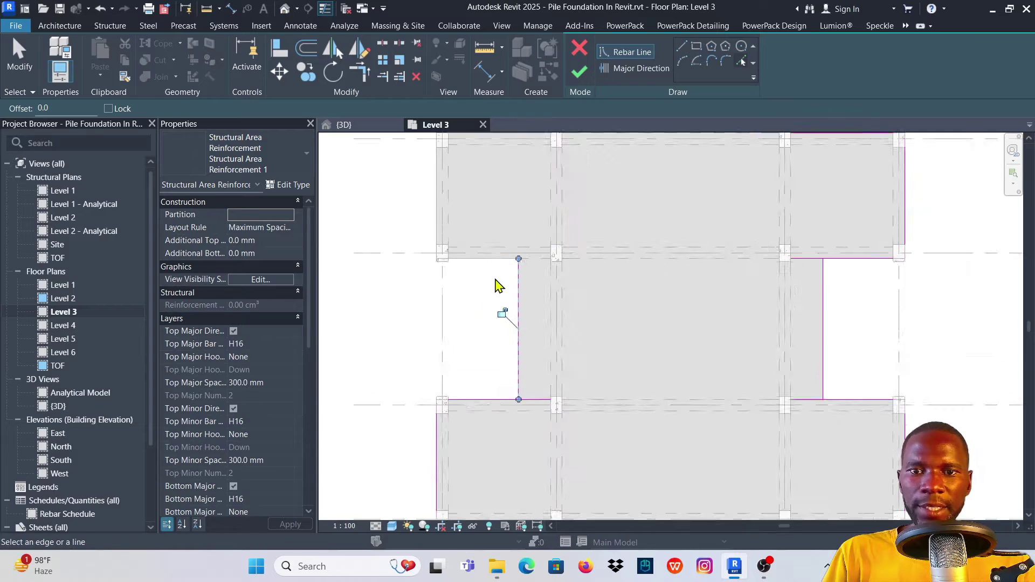
{"action": "left_click", "coordinate": [480, 258]}
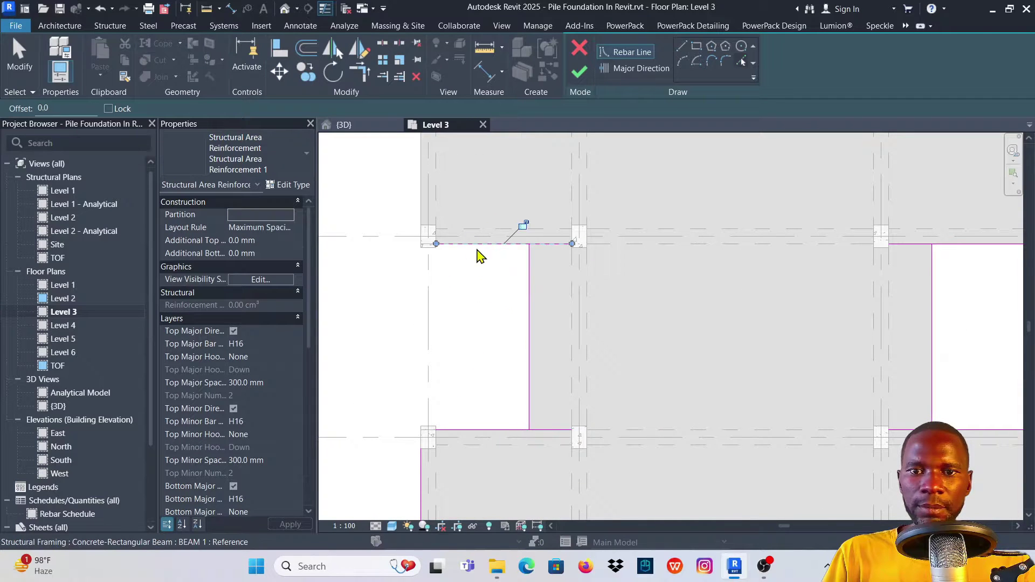
Add boundary lines along the grid A edge between grids 4 and 5, the west edge at grid 5, and the grid B edge up to grid 6.
{"action": "left_click", "coordinate": [422, 192]}
{"action": "scroll", "coordinate": [397, 319], "scroll_direction": "down", "scroll_amount": 3}
{"action": "scroll", "coordinate": [421, 237], "scroll_direction": "up", "scroll_amount": 2}
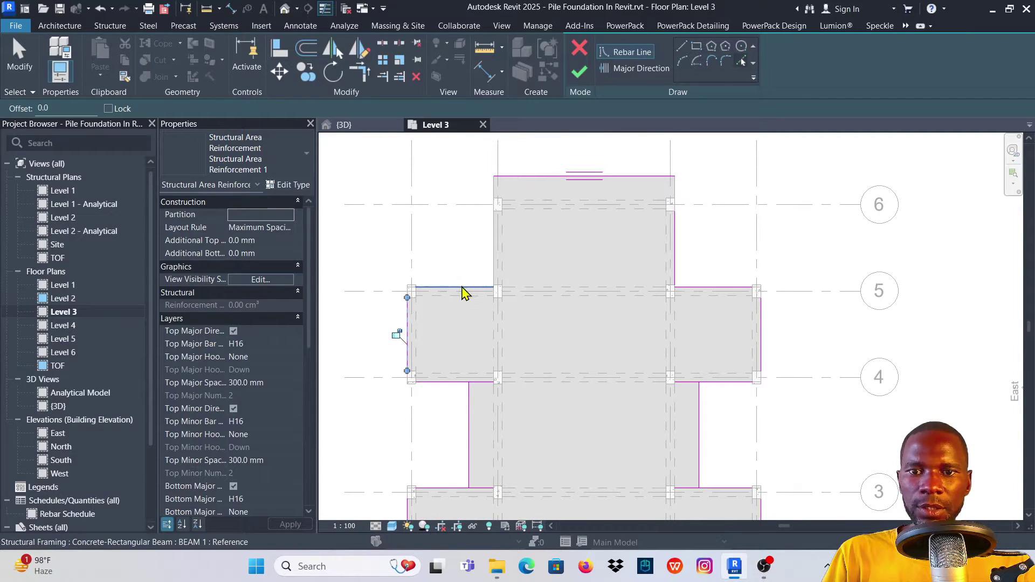
{"action": "left_click", "coordinate": [464, 290]}
{"action": "left_click", "coordinate": [495, 246]}
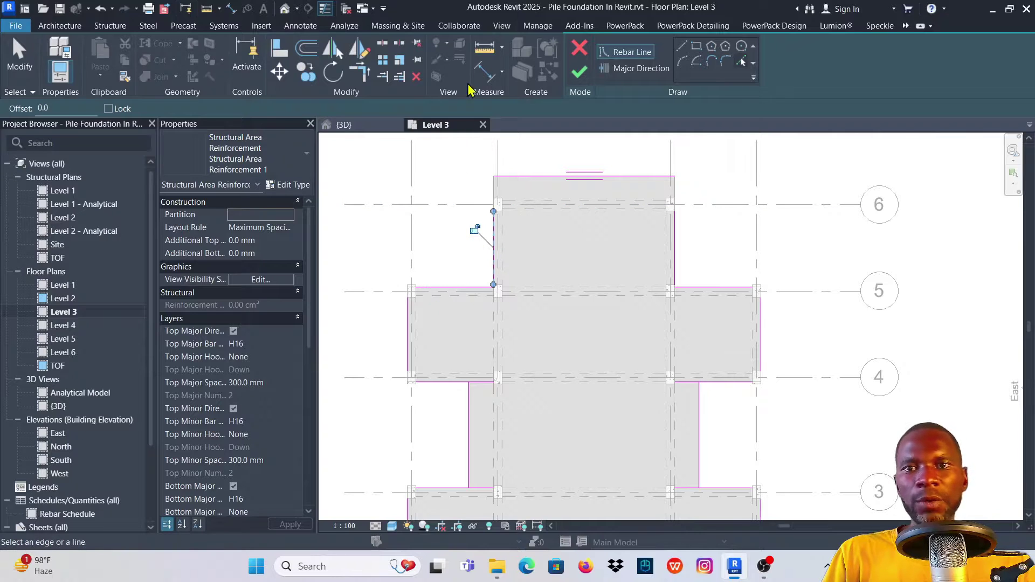
Trim/extend the grid B and grid C boundary lines to corners with the north boundary line.
{"action": "left_click", "coordinate": [365, 76]}
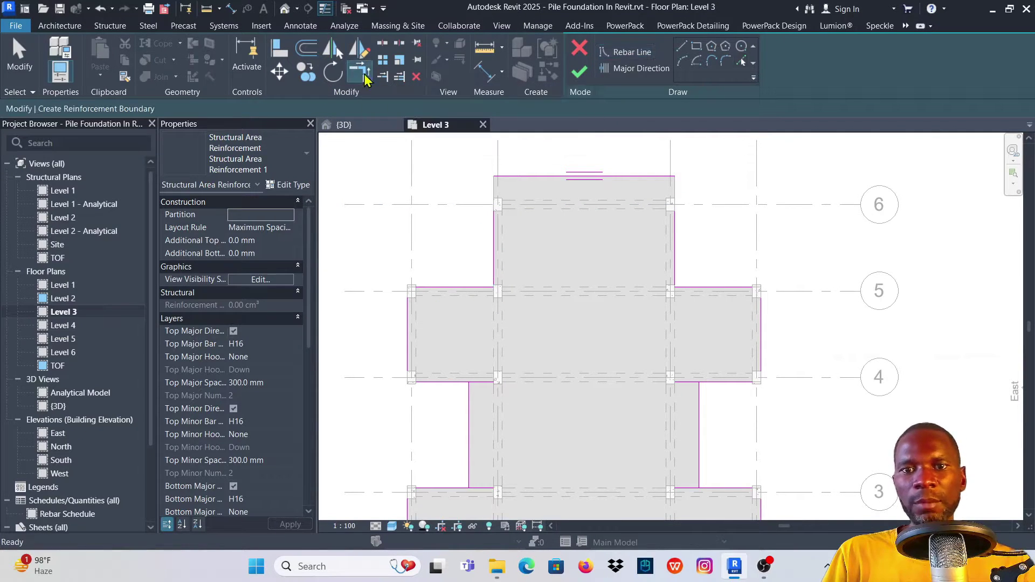
{"action": "left_click", "coordinate": [497, 232]}
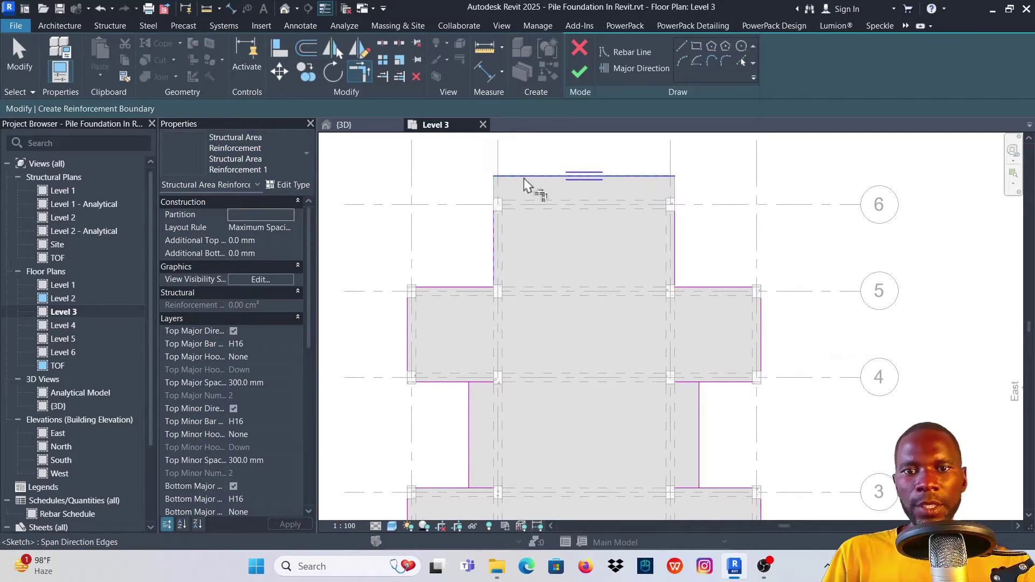
{"action": "left_click", "coordinate": [671, 177]}
Trim/extend the boundary lines to corners at C/5 and D/5 on the slab's east side.
{"action": "scroll", "coordinate": [677, 270], "scroll_direction": "up", "scroll_amount": 3}
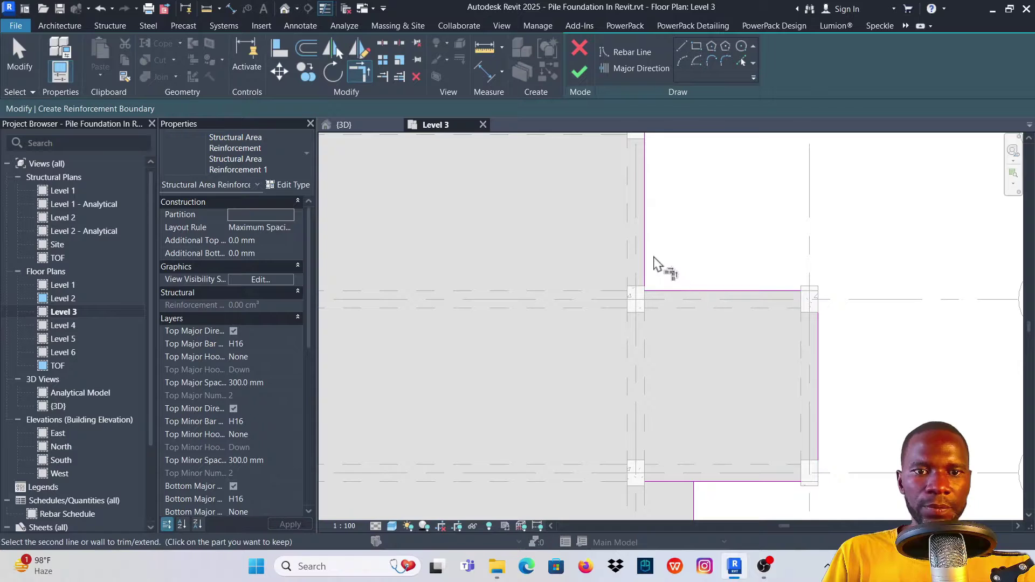
{"action": "scroll", "coordinate": [695, 237], "scroll_direction": "down", "scroll_amount": 1}
{"action": "scroll", "coordinate": [695, 238], "scroll_direction": "up", "scroll_amount": 2}
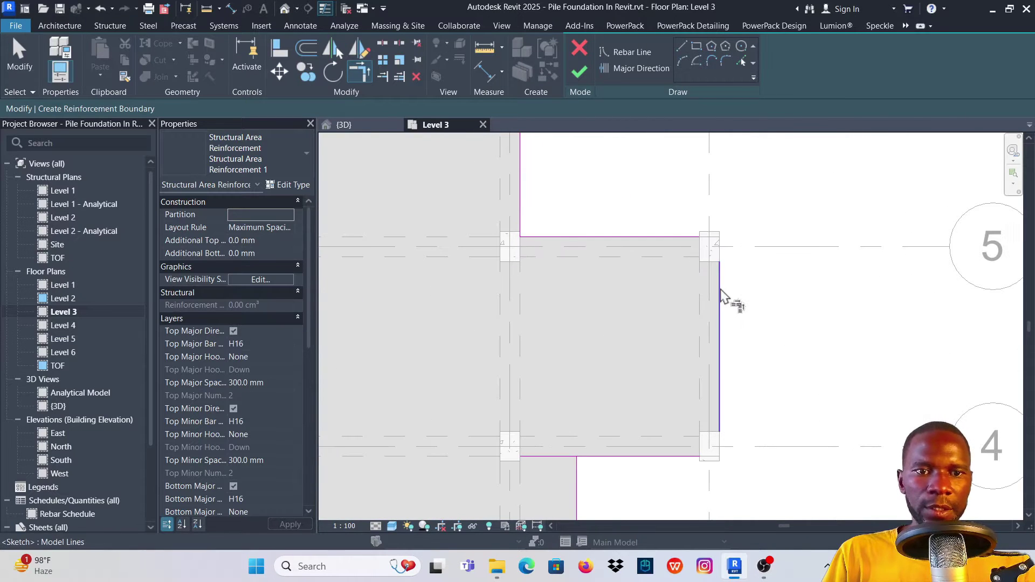
{"action": "scroll", "coordinate": [672, 152], "scroll_direction": "down", "scroll_amount": 2}
{"action": "scroll", "coordinate": [678, 291], "scroll_direction": "up", "scroll_amount": 2}
{"action": "scroll", "coordinate": [679, 290], "scroll_direction": "up", "scroll_amount": 1}
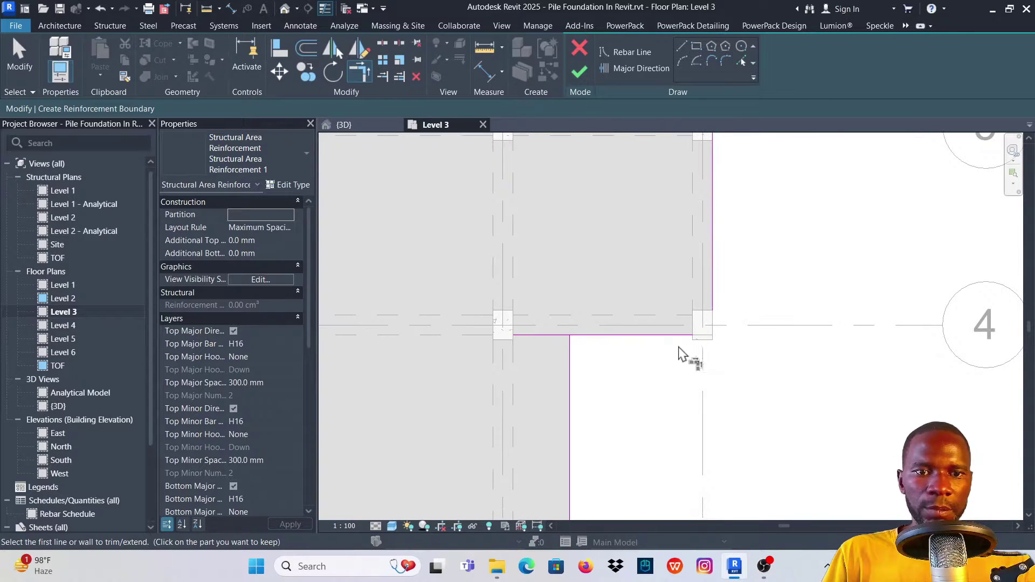
Trim/extend the boundary to a corner at D/4 and close both corners of the east recess between grids 4 and 3.
{"action": "left_click", "coordinate": [685, 335]}
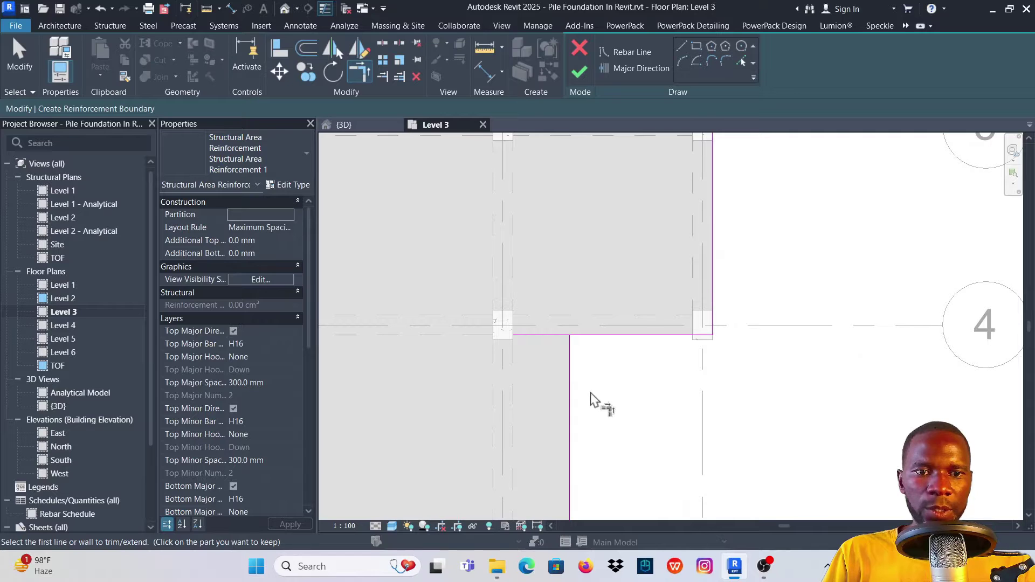
{"action": "left_click", "coordinate": [602, 341]}
{"action": "scroll", "coordinate": [682, 222], "scroll_direction": "down", "scroll_amount": 2}
{"action": "scroll", "coordinate": [658, 363], "scroll_direction": "up", "scroll_amount": 2}
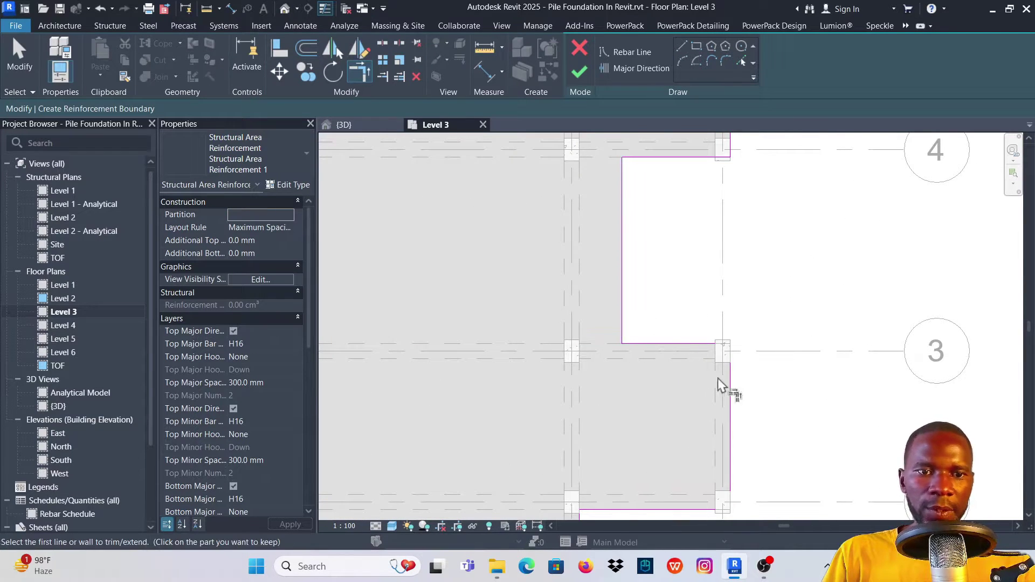
Trim/extend the boundary corners at D/3, D/2 and C/2 and at both ends of the south edge.
{"action": "scroll", "coordinate": [711, 261], "scroll_direction": "down", "scroll_amount": 3}
{"action": "scroll", "coordinate": [695, 366], "scroll_direction": "up", "scroll_amount": 3}
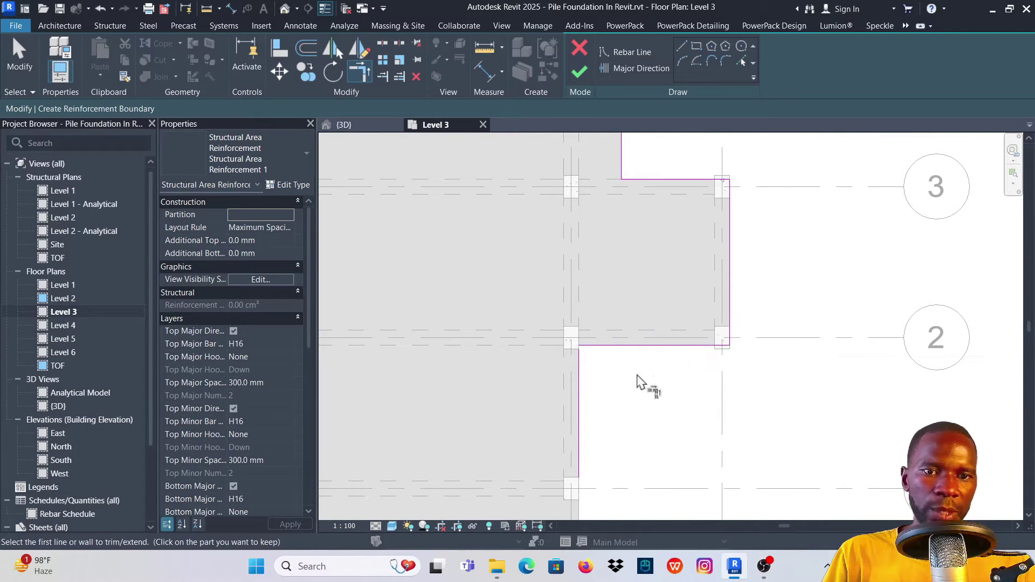
{"action": "scroll", "coordinate": [596, 431], "scroll_direction": "down", "scroll_amount": 3}
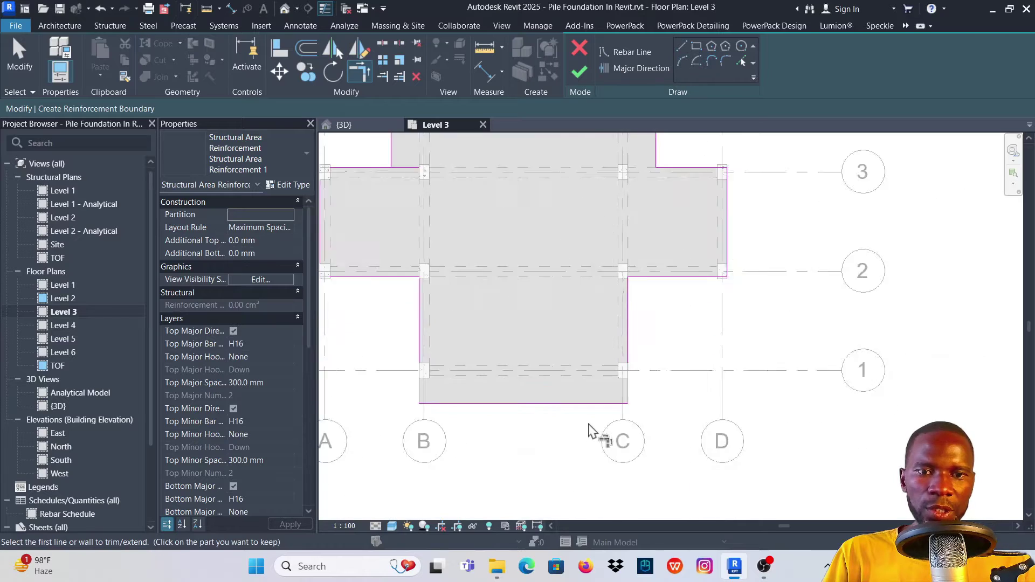
{"action": "scroll", "coordinate": [620, 404], "scroll_direction": "up", "scroll_amount": 3}
{"action": "scroll", "coordinate": [749, 294], "scroll_direction": "down", "scroll_amount": 3}
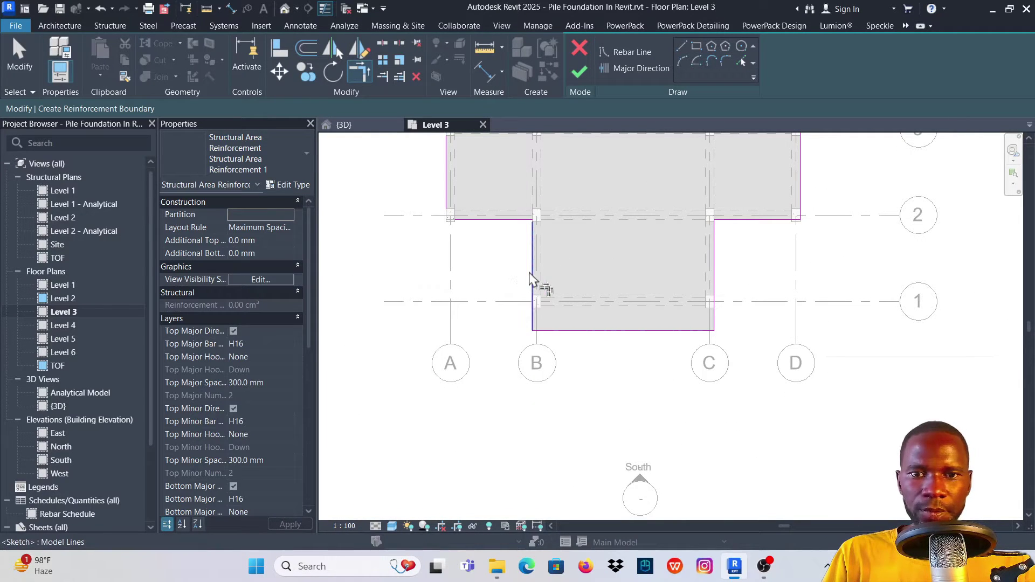
Trim/extend the west-side boundary corners at B/2, A/2 and A/3 and the west recess corner at grid 3.
{"action": "left_click", "coordinate": [493, 222]}
{"action": "left_click", "coordinate": [450, 197]}
{"action": "scroll", "coordinate": [496, 296], "scroll_direction": "down", "scroll_amount": 2}
{"action": "scroll", "coordinate": [526, 213], "scroll_direction": "up", "scroll_amount": 4}
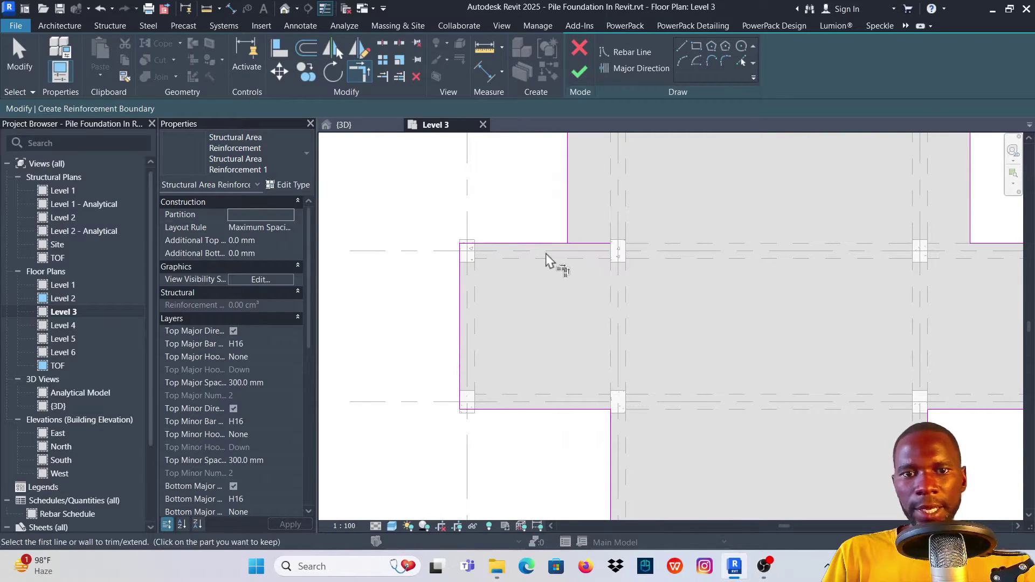
{"action": "left_click", "coordinate": [547, 244]}
{"action": "left_click", "coordinate": [567, 238]}
Try to trim the west recess corner at grid 4, keeping the line segment towards grid B.
{"action": "scroll", "coordinate": [566, 370], "scroll_direction": "down", "scroll_amount": 4}
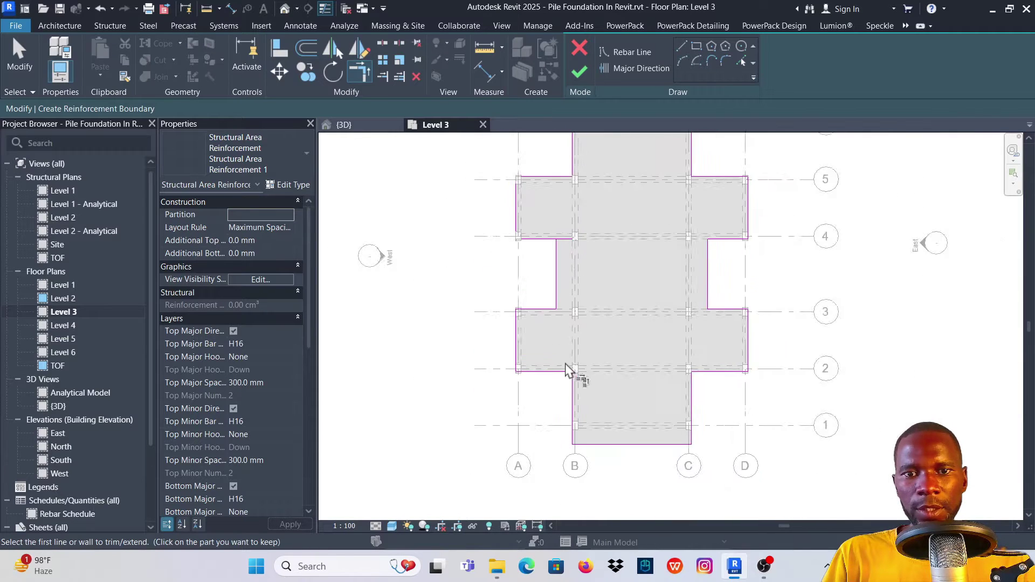
{"action": "scroll", "coordinate": [565, 235], "scroll_direction": "up", "scroll_amount": 3}
{"action": "scroll", "coordinate": [565, 235], "scroll_direction": "up", "scroll_amount": 2}
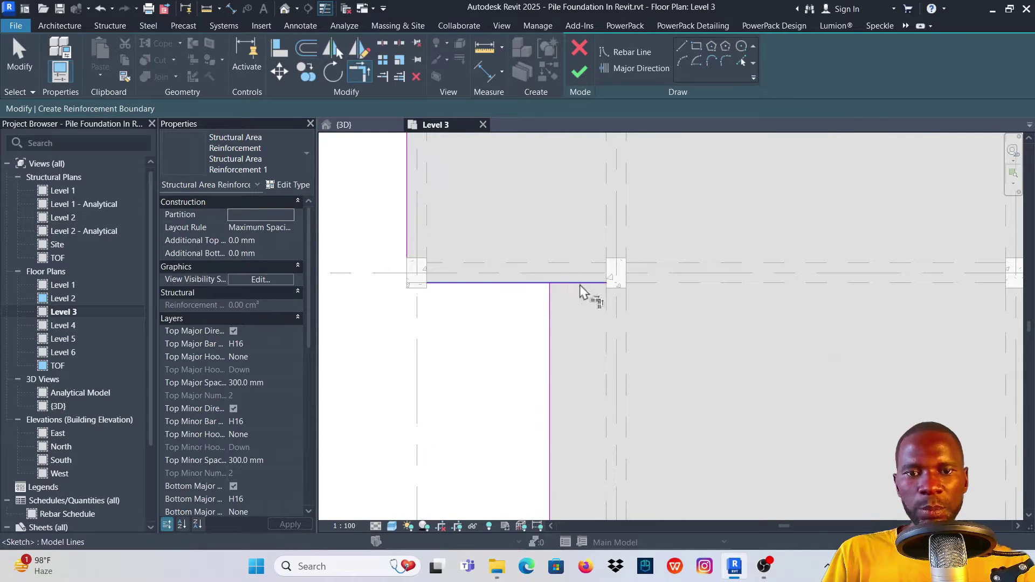
{"action": "left_click", "coordinate": [575, 284]}
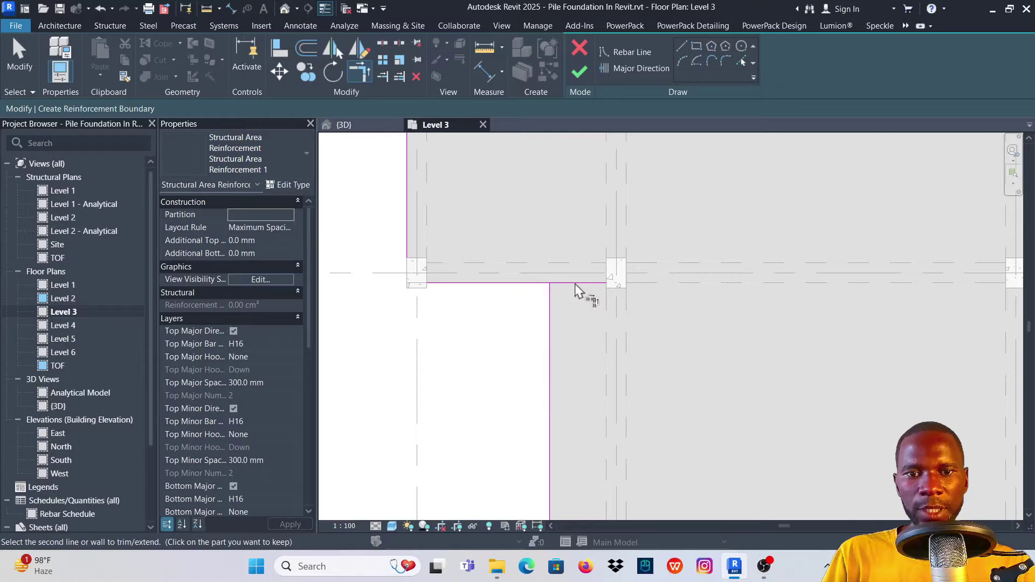
{"action": "left_click", "coordinate": [554, 304]}
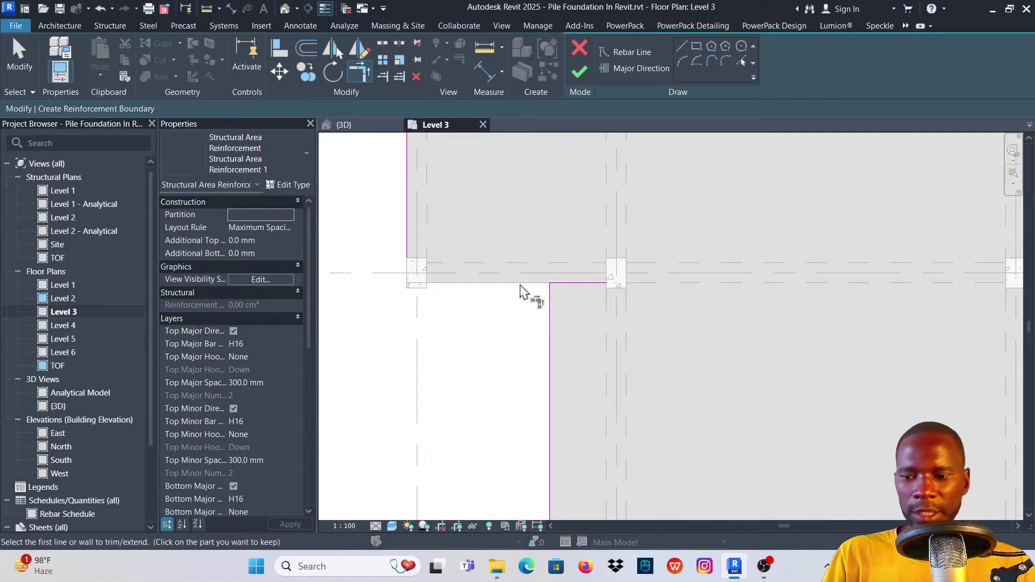
Trim the west recess corner at grid 4, keeping the line segment towards grid A.
{"action": "left_click", "coordinate": [549, 340]}
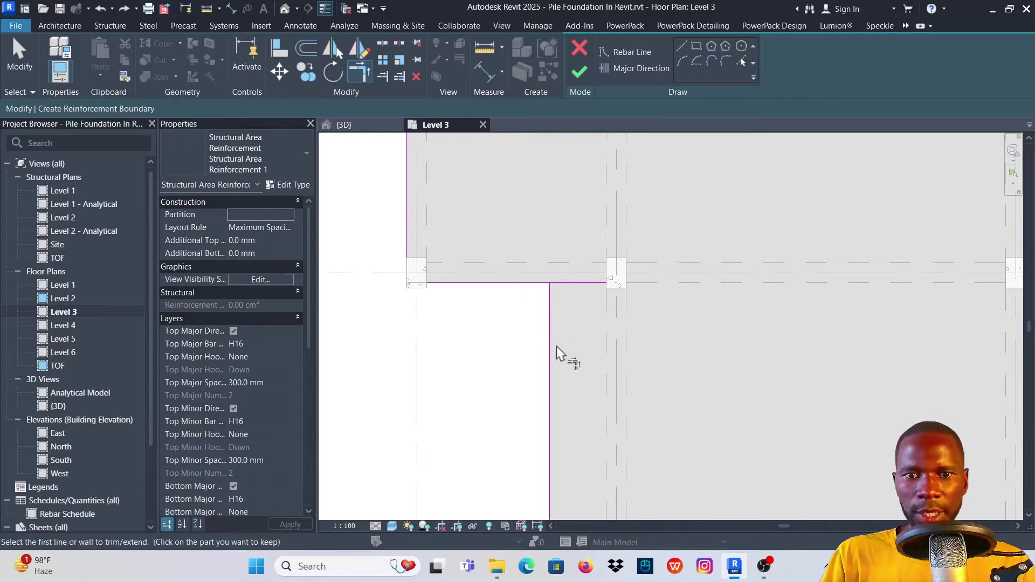
{"action": "left_click", "coordinate": [499, 284]}
{"action": "left_click", "coordinate": [470, 283]}
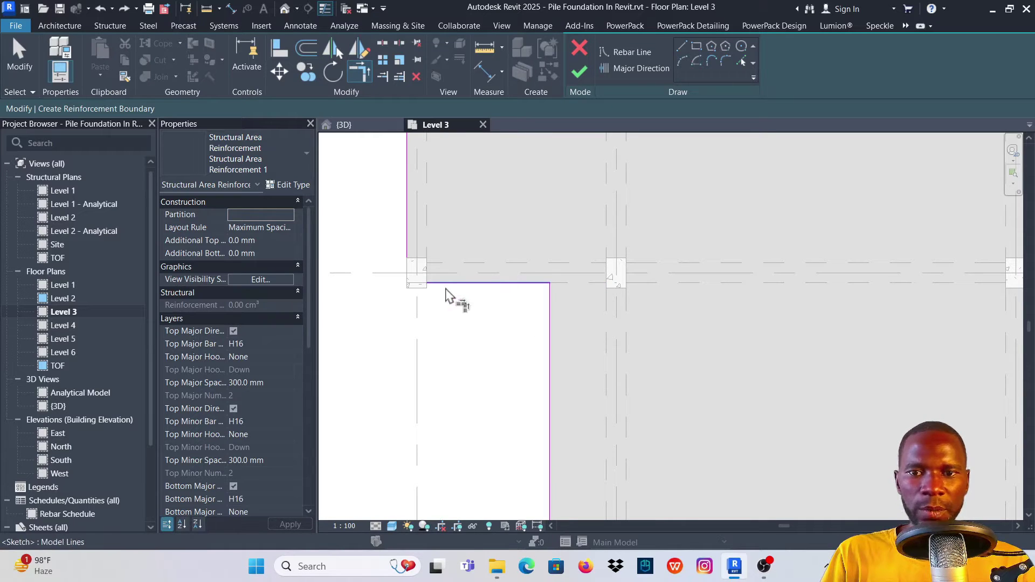
Trim/extend the remaining west-side boundary corners at A/4, A/5 and B/5 to close the reinforcement boundary.
{"action": "scroll", "coordinate": [501, 404], "scroll_direction": "down", "scroll_amount": 4}
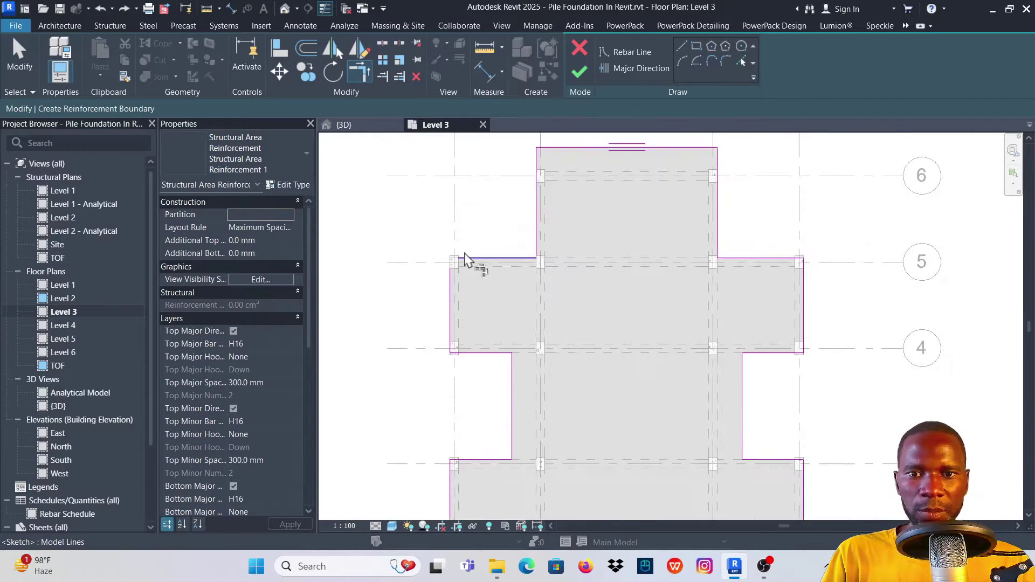
{"action": "scroll", "coordinate": [431, 310], "scroll_direction": "up", "scroll_amount": 4}
{"action": "scroll", "coordinate": [457, 323], "scroll_direction": "down", "scroll_amount": 3}
{"action": "scroll", "coordinate": [541, 295], "scroll_direction": "up", "scroll_amount": 3}
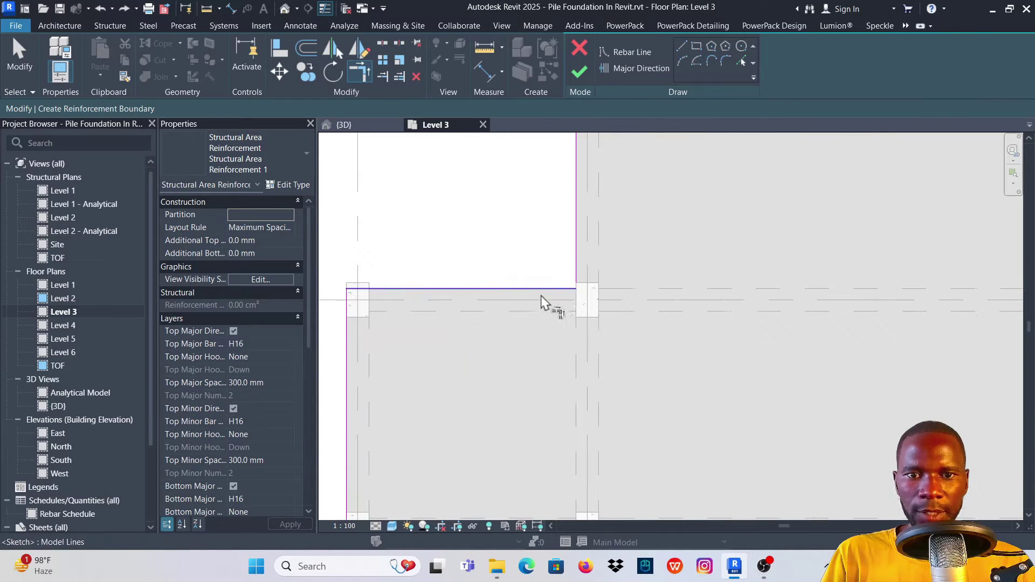
{"action": "scroll", "coordinate": [536, 342], "scroll_direction": "down", "scroll_amount": 3}
{"action": "scroll", "coordinate": [554, 212], "scroll_direction": "up", "scroll_amount": 3}
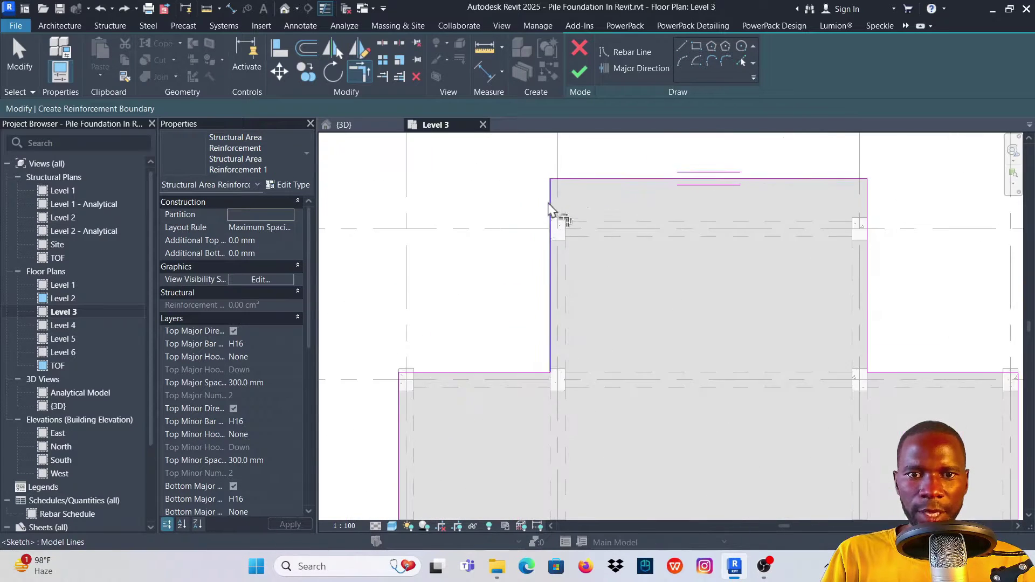
{"action": "scroll", "coordinate": [537, 183], "scroll_direction": "down", "scroll_amount": 5}
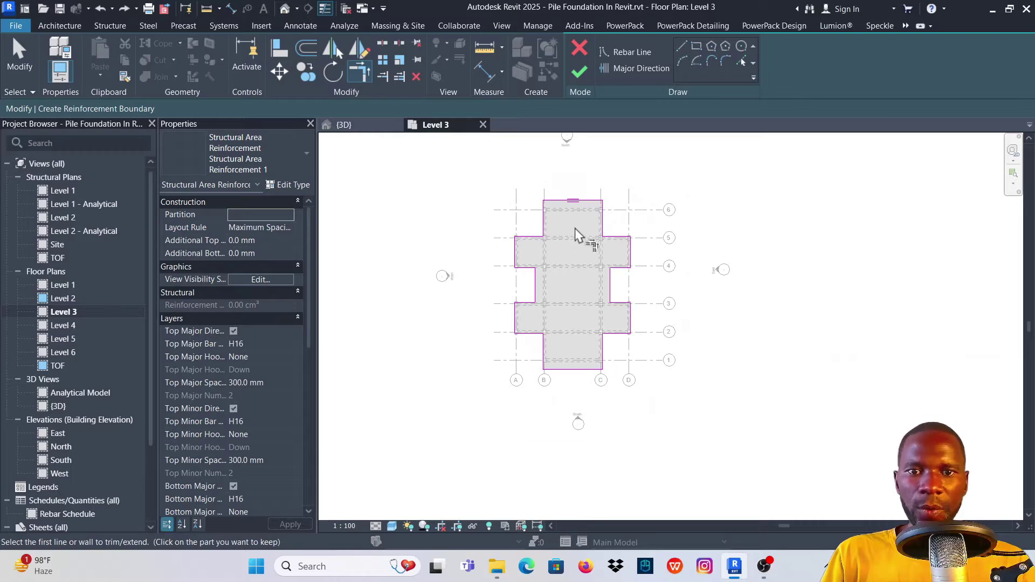
Set the major reinforcement direction from the boundary line along the slab's north edge above grid 6.
{"action": "scroll", "coordinate": [579, 229], "scroll_direction": "up", "scroll_amount": 2}
{"action": "scroll", "coordinate": [579, 189], "scroll_direction": "up", "scroll_amount": 4}
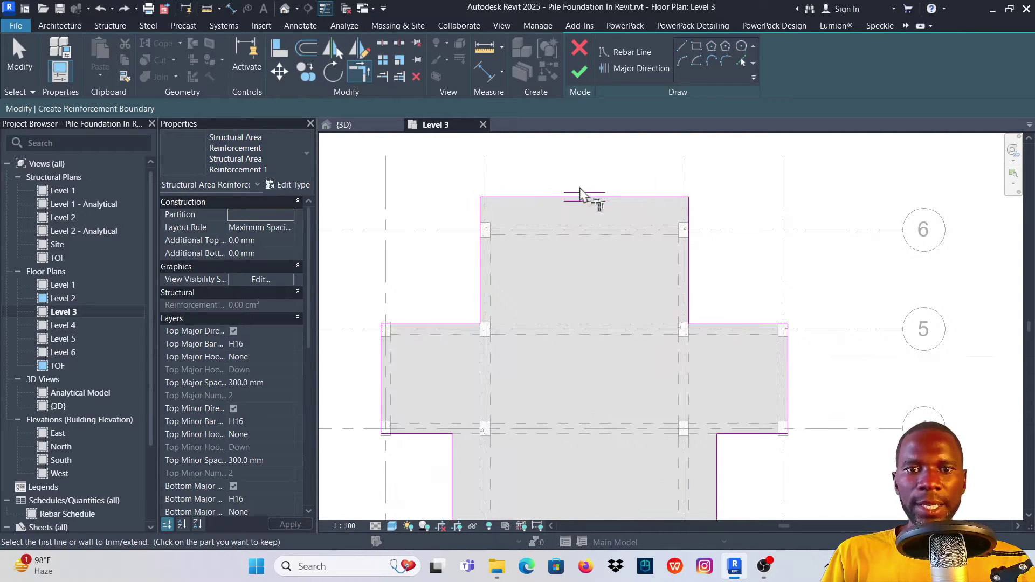
{"action": "scroll", "coordinate": [600, 212], "scroll_direction": "down", "scroll_amount": 3}
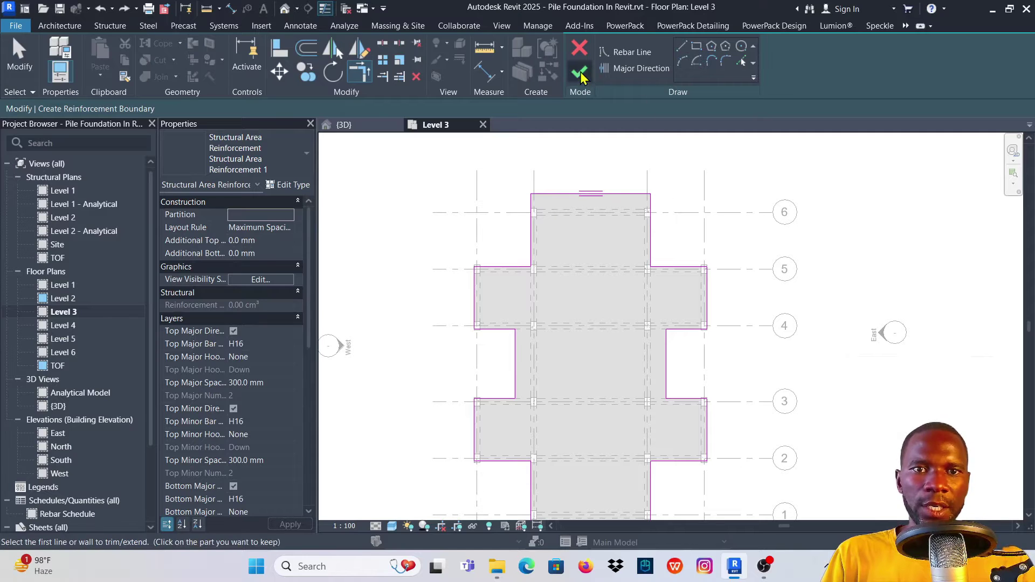
{"action": "left_click", "coordinate": [628, 73]}
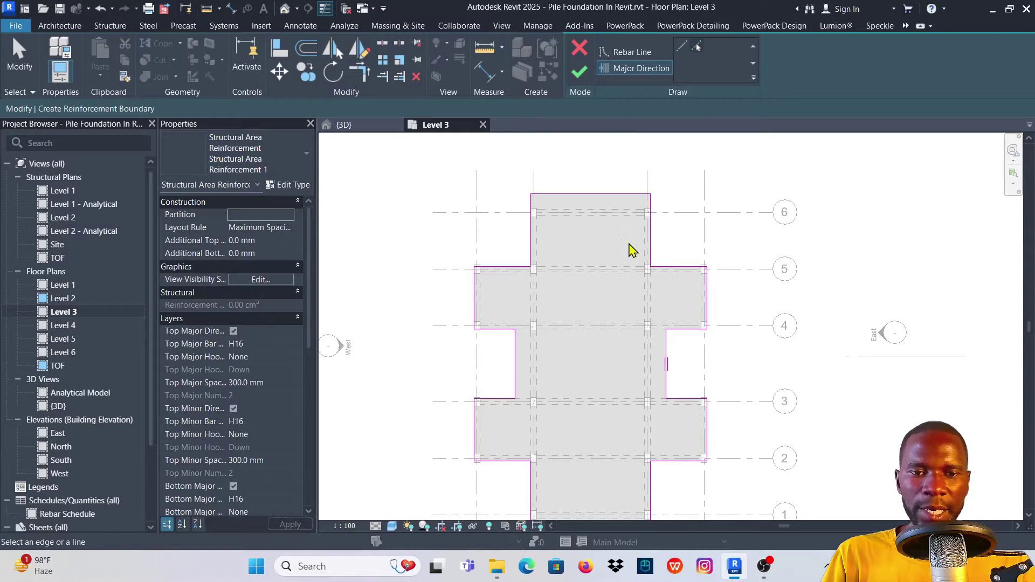
{"action": "left_click", "coordinate": [599, 200]}
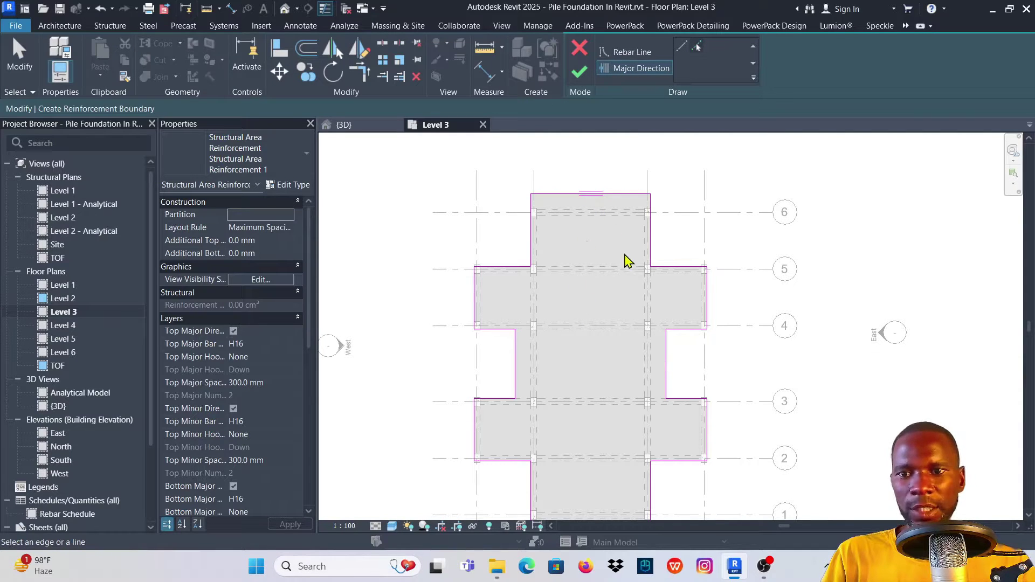
{"action": "scroll", "coordinate": [563, 259], "scroll_direction": "down", "scroll_amount": 2}
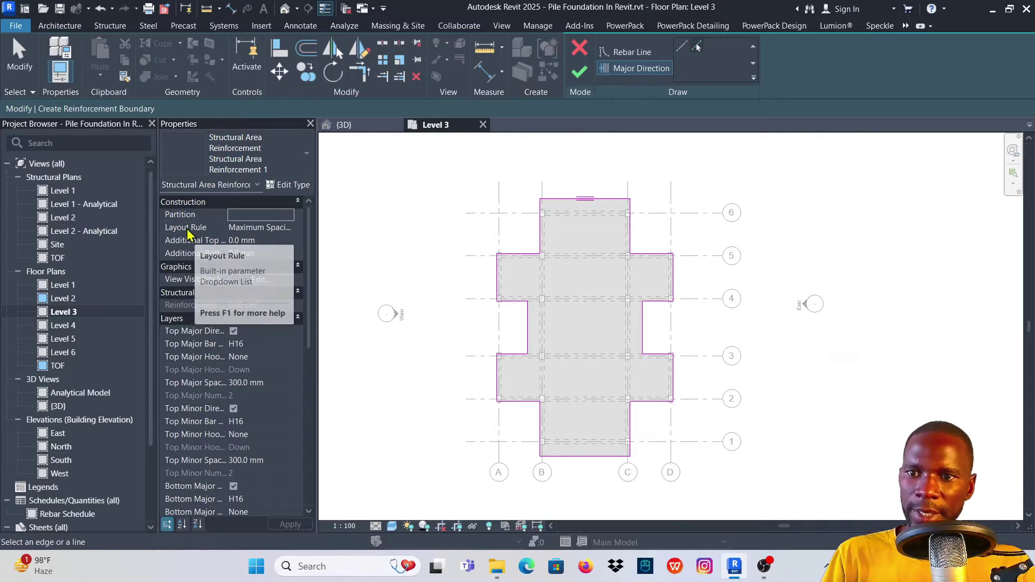
Check the layout rule options and toggle the top major direction layer off and back on.
{"action": "left_click", "coordinate": [292, 229]}
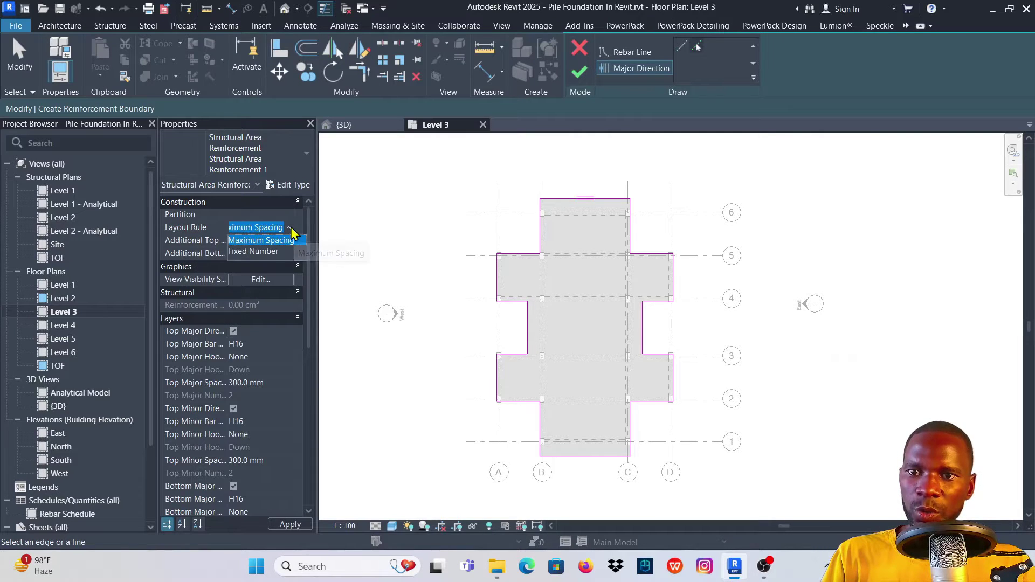
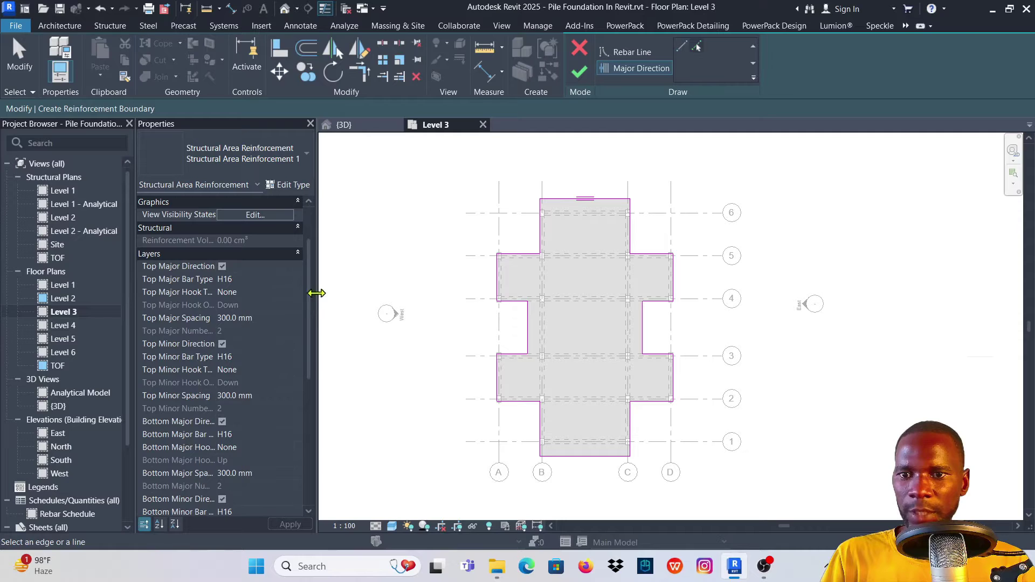
{"action": "left_click_drag", "start_coordinate": [317, 291], "coordinate": [353, 288]}
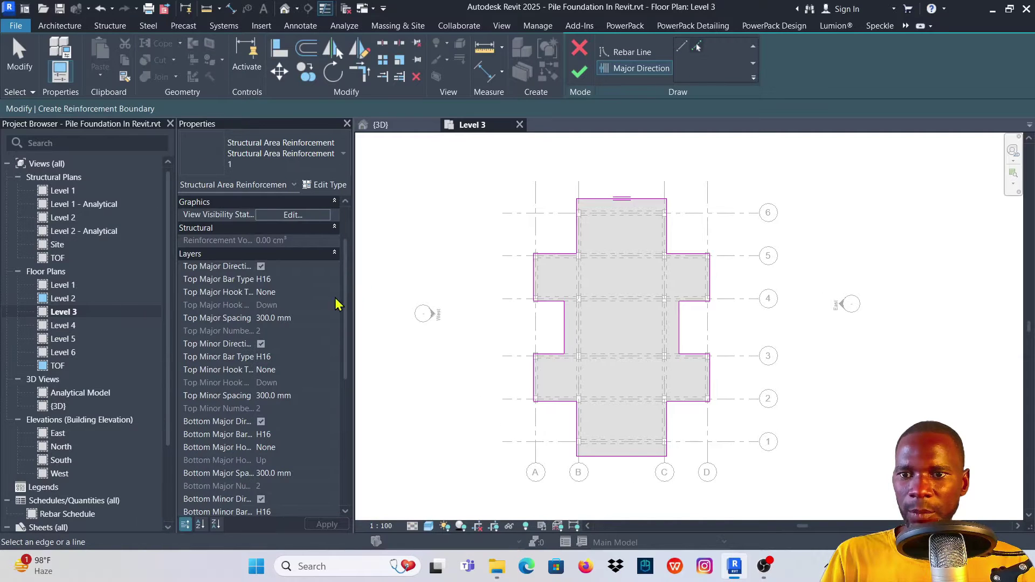
{"action": "left_click", "coordinate": [261, 266]}
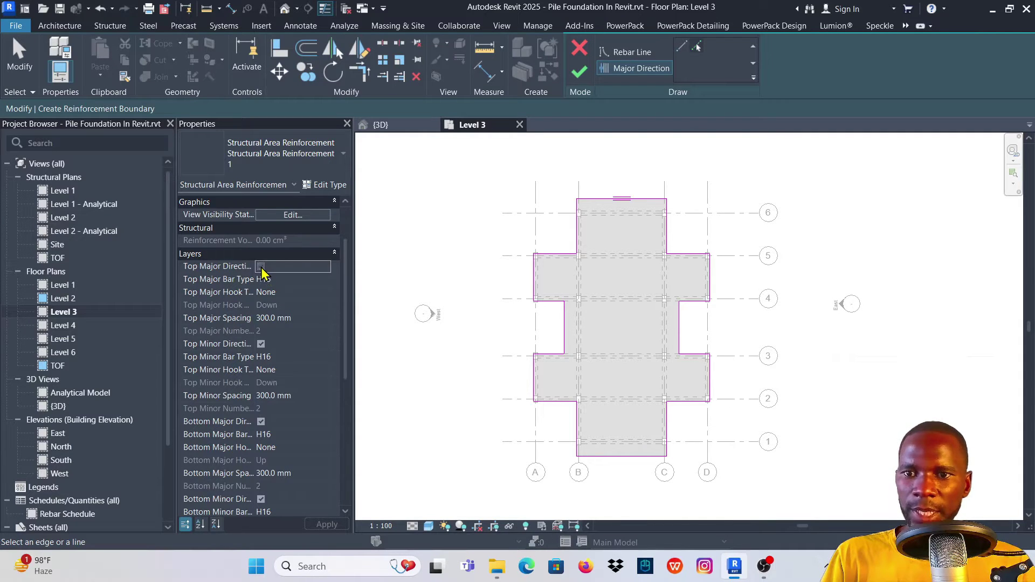
{"action": "left_click", "coordinate": [261, 267]}
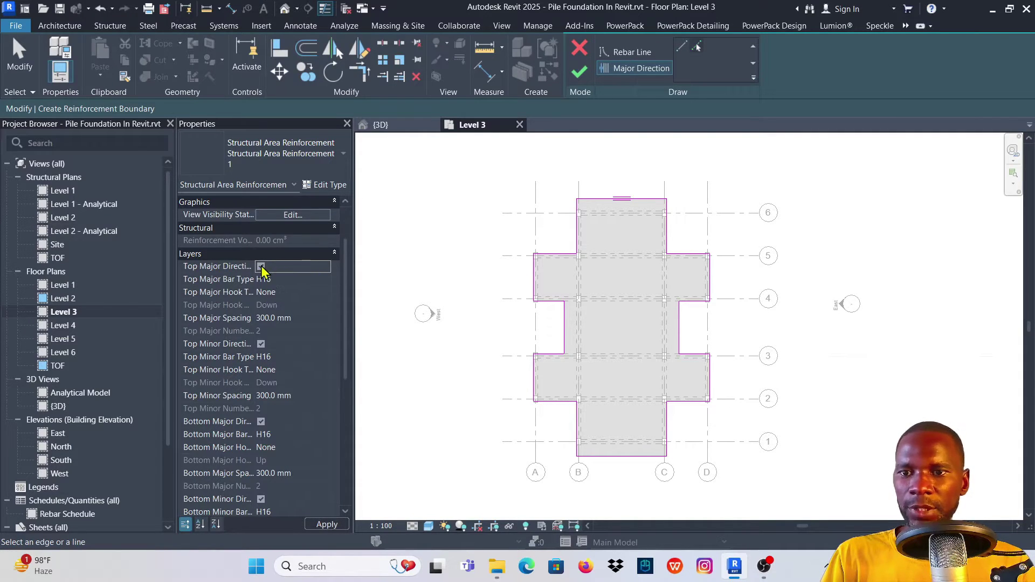
{"action": "left_click", "coordinate": [262, 266]}
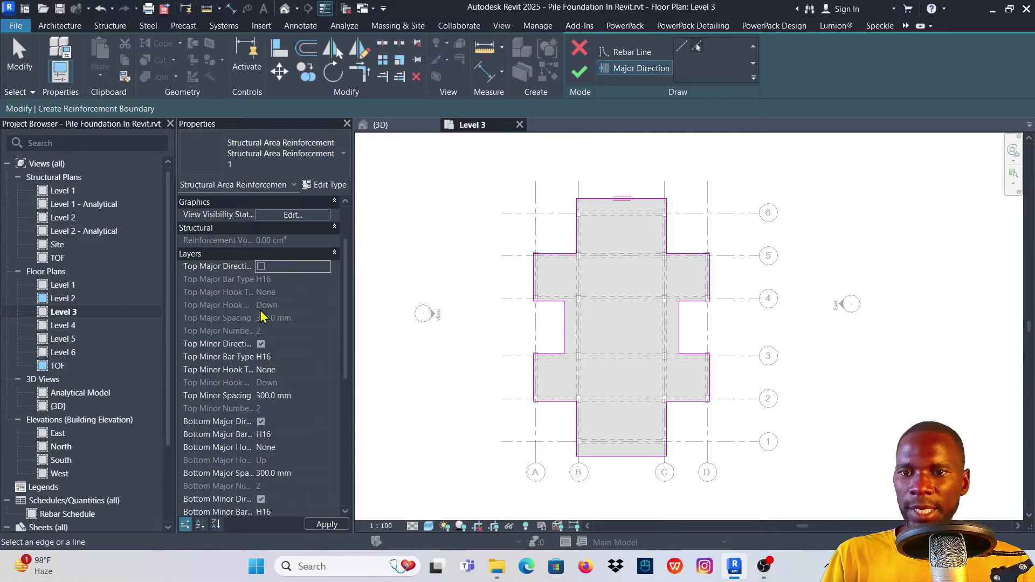
{"action": "left_click", "coordinate": [262, 267]}
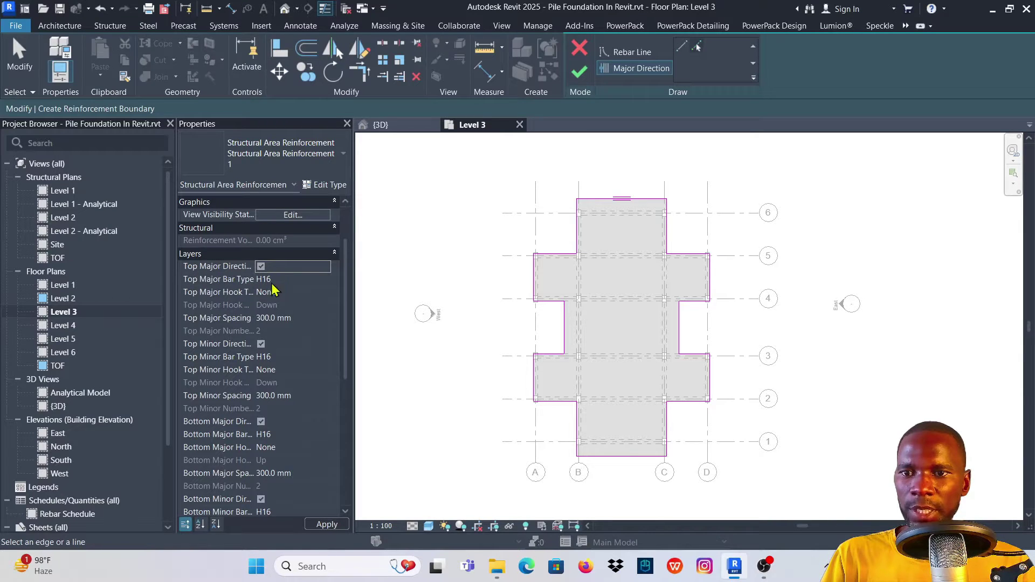
Examine the available bar types and hook types for the top major reinforcement layer.
{"action": "left_click", "coordinate": [283, 279]}
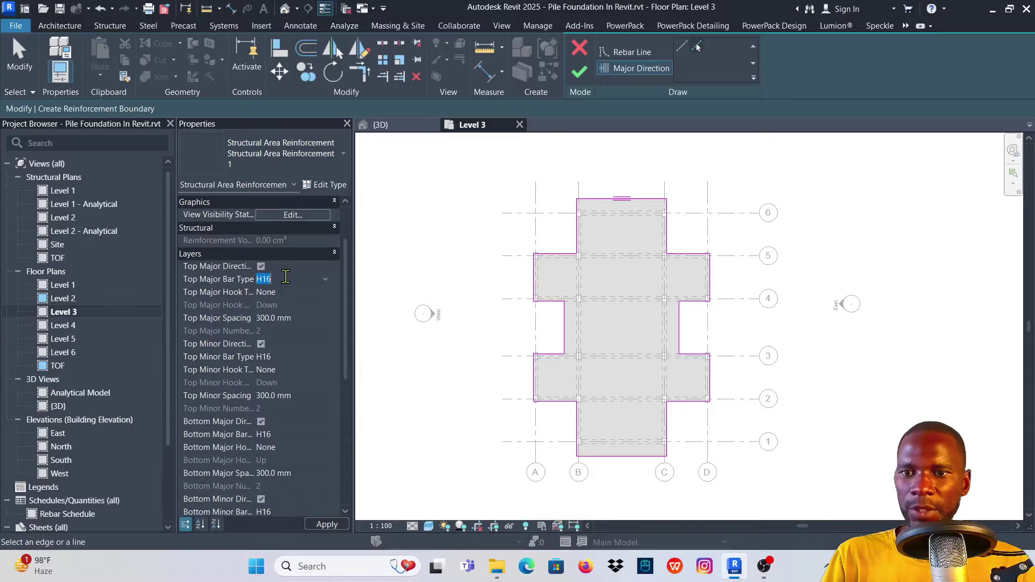
{"action": "left_click", "coordinate": [325, 280]}
{"action": "left_click", "coordinate": [325, 279]}
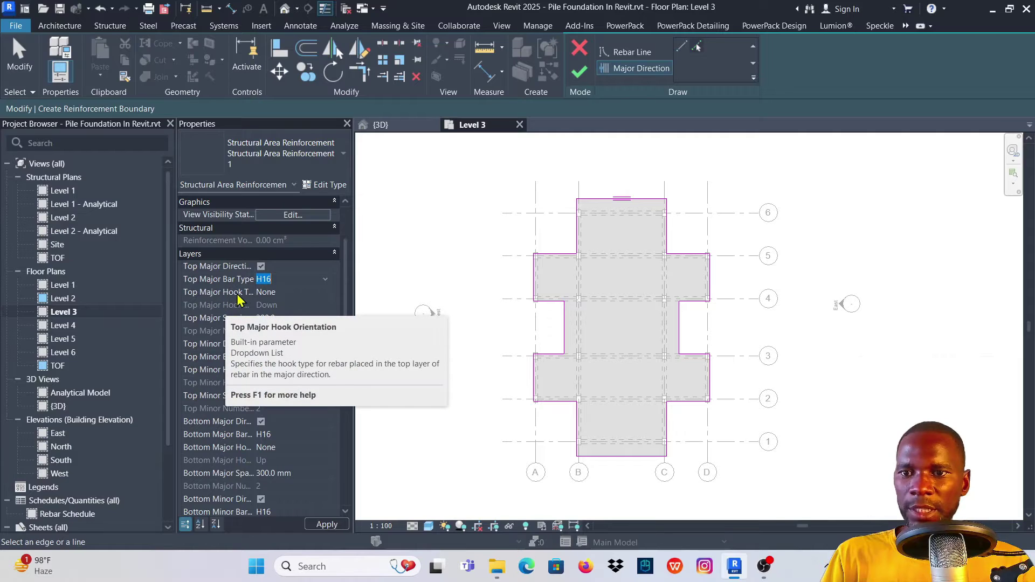
{"action": "left_click", "coordinate": [305, 292]}
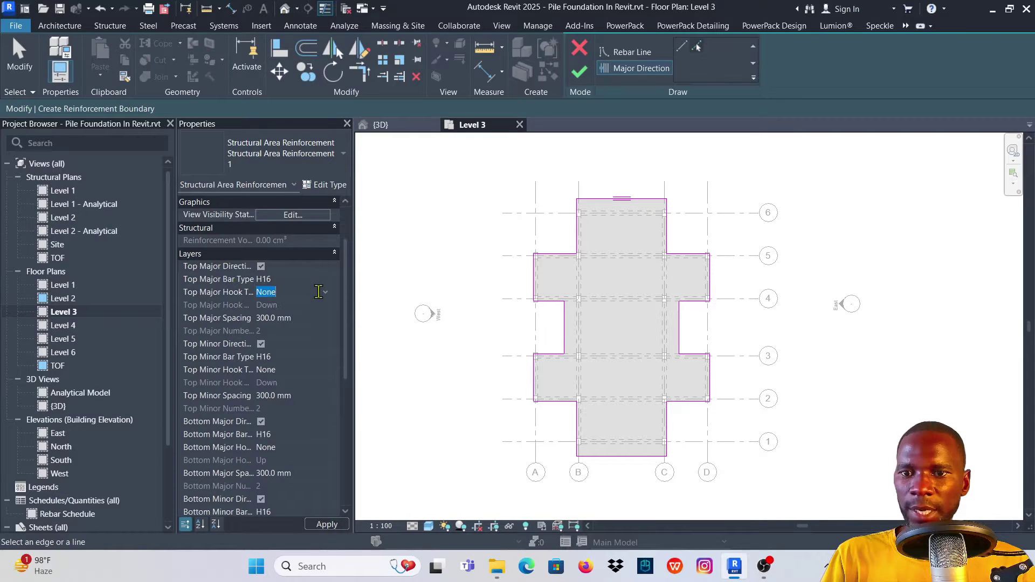
{"action": "left_click", "coordinate": [324, 292]}
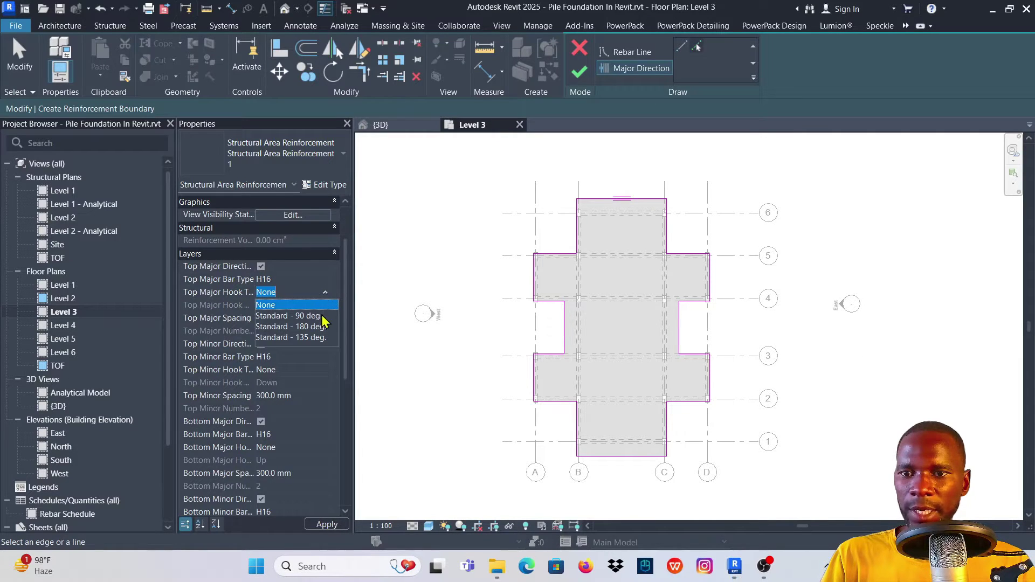
{"action": "left_click", "coordinate": [326, 294]}
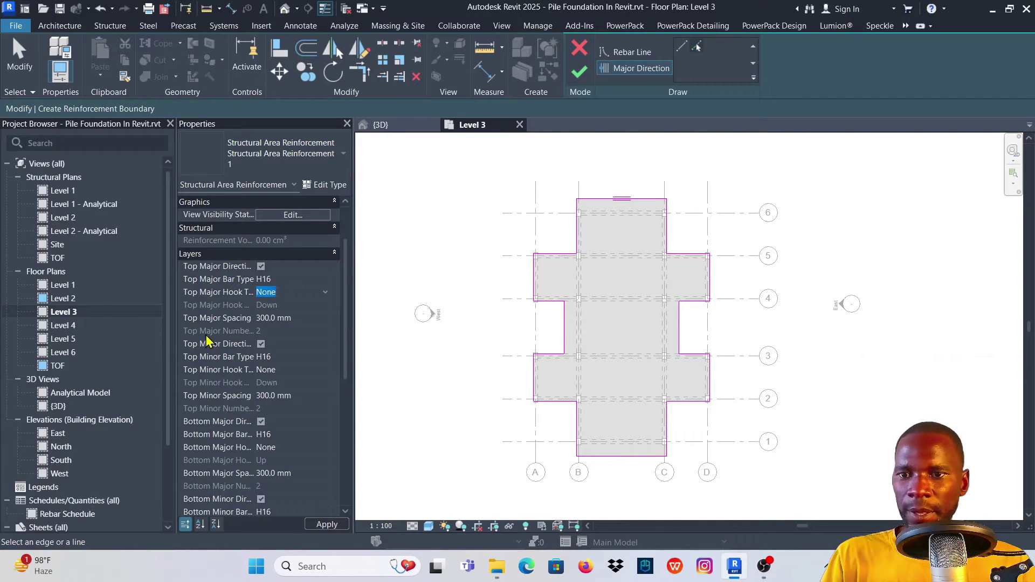
Set the top major bar spacing of the area reinforcement to 200 mm.
{"action": "left_click", "coordinate": [307, 318]}
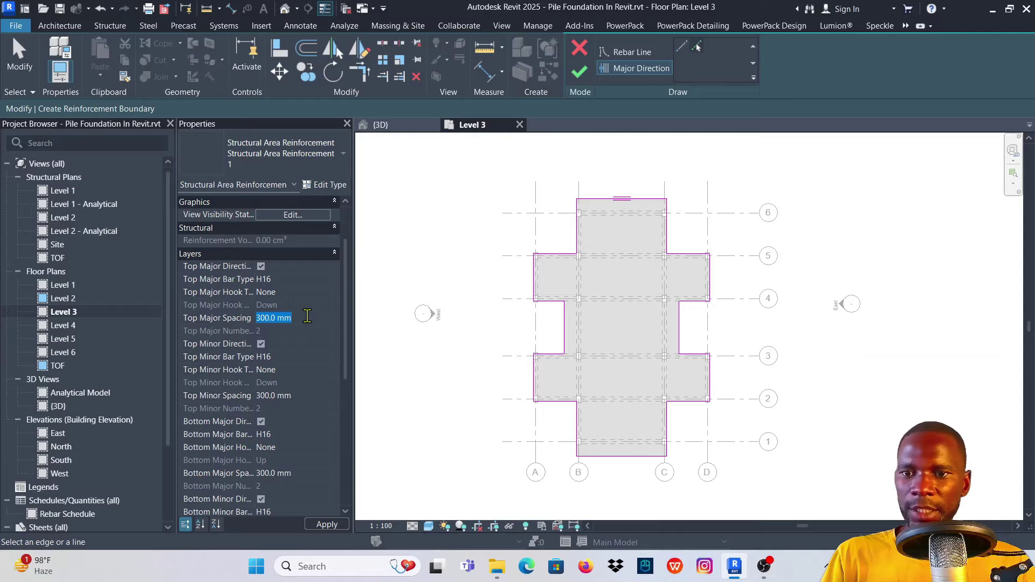
{"action": "type", "text": "20"}
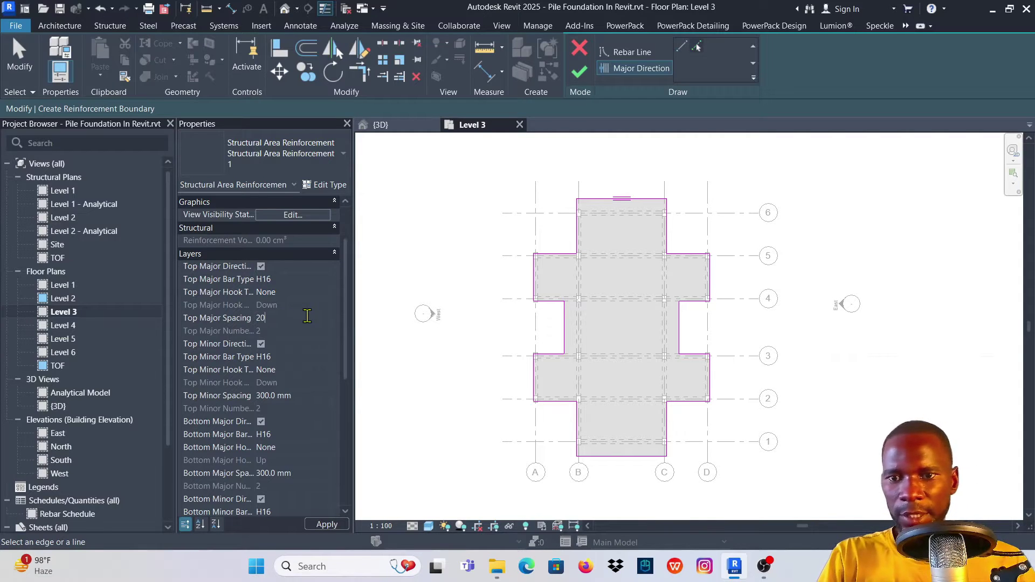
{"action": "type", "text": "0"}
{"action": "key", "text": "Return"}
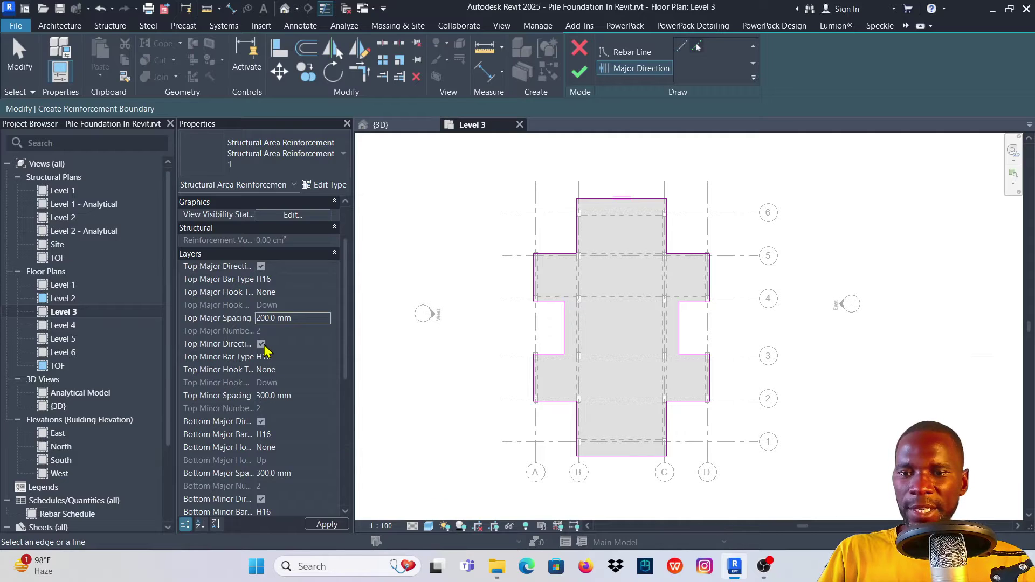
Set the top minor bar spacing of the area reinforcement to 200 mm.
{"action": "left_click", "coordinate": [283, 357]}
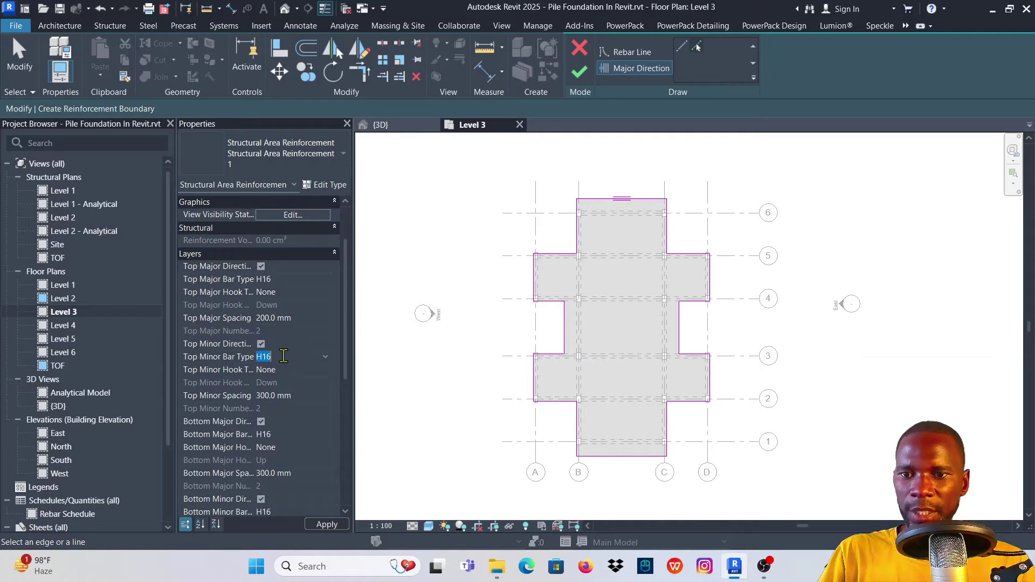
{"action": "left_click", "coordinate": [296, 396]}
{"action": "type", "text": "2"}
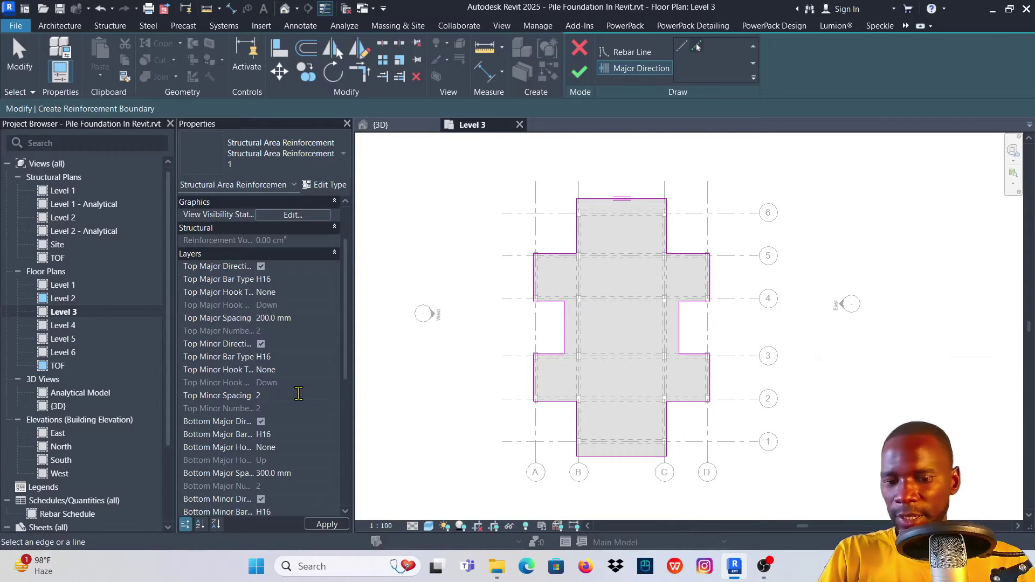
{"action": "type", "text": "00"}
{"action": "scroll", "coordinate": [186, 397], "scroll_direction": "down", "scroll_amount": 1}
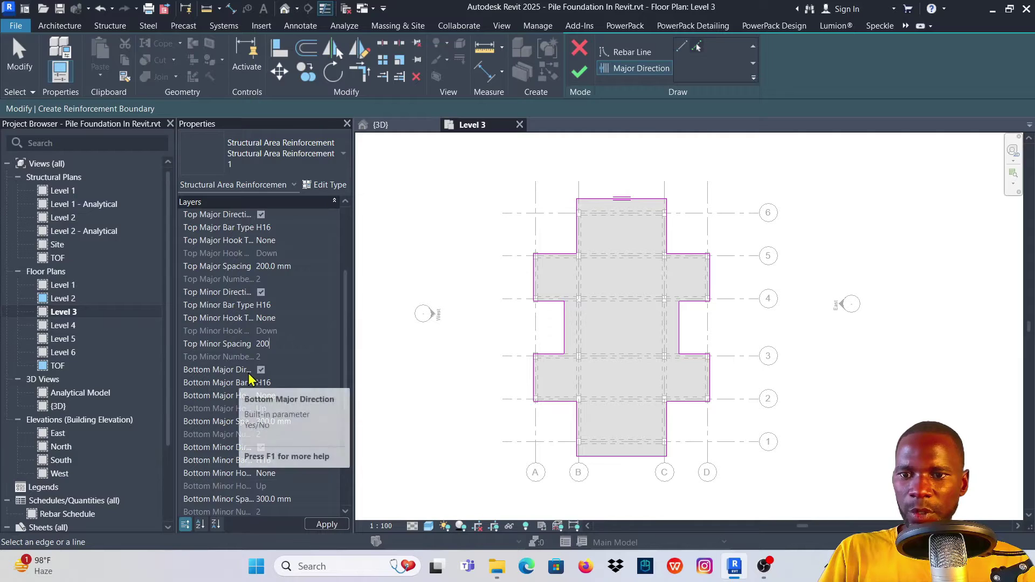
{"action": "left_click", "coordinate": [290, 383]}
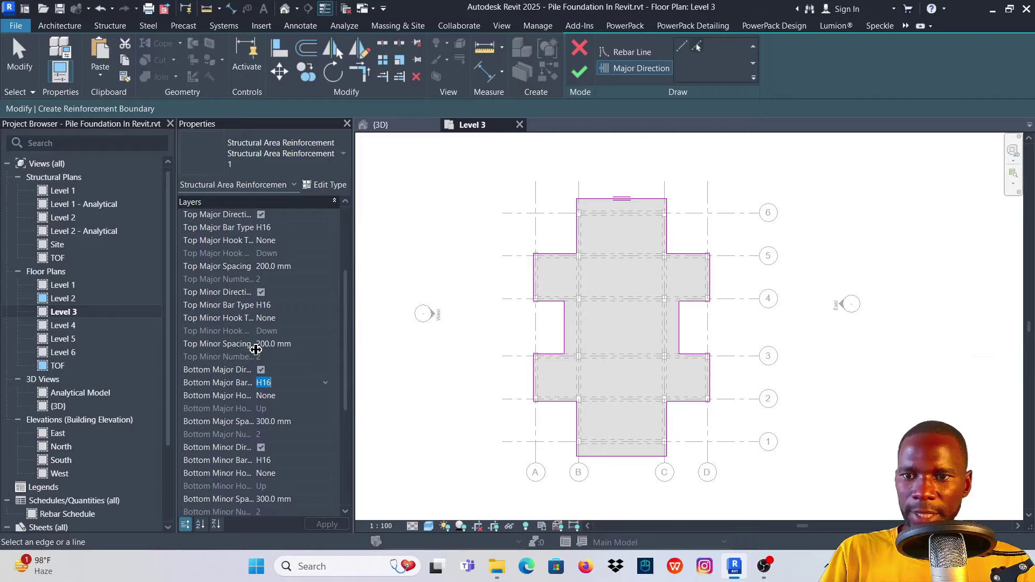
Widen the property names for full readability and set the bottom major bar spacing to 200 mm.
{"action": "left_click_drag", "start_coordinate": [255, 349], "coordinate": [292, 357]}
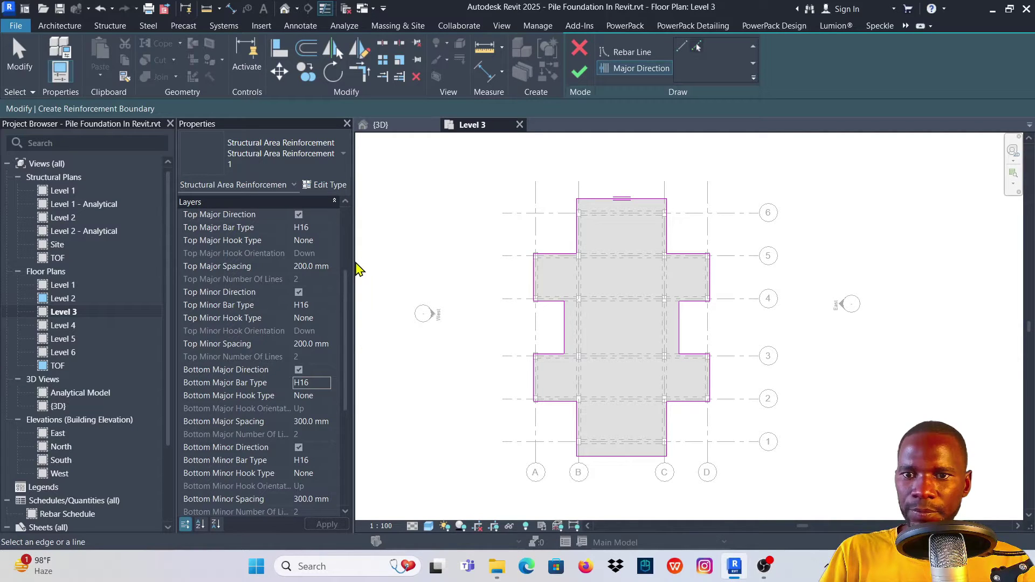
{"action": "left_click_drag", "start_coordinate": [353, 260], "coordinate": [413, 272]}
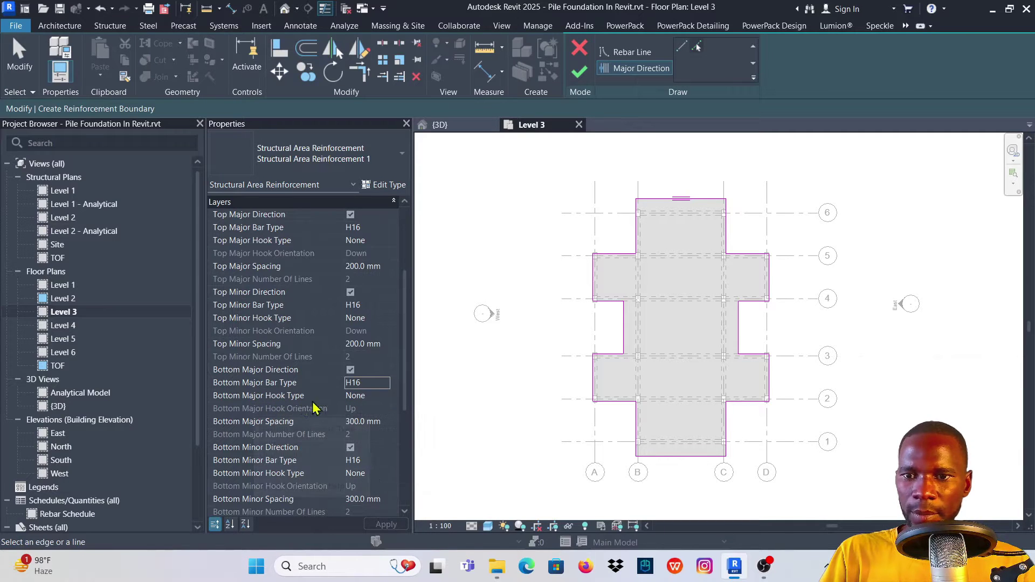
{"action": "scroll", "coordinate": [350, 409], "scroll_direction": "down", "scroll_amount": 1}
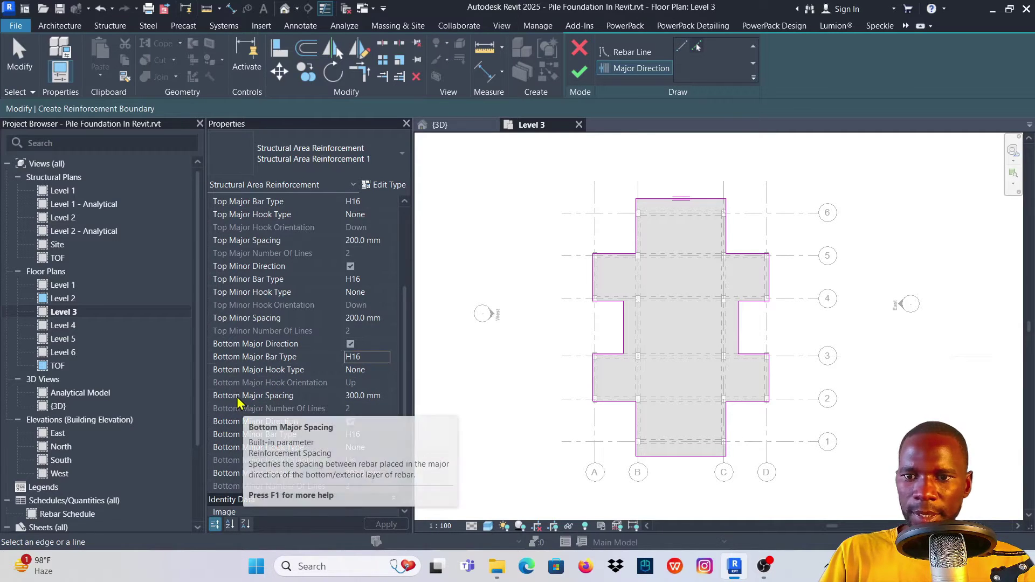
{"action": "left_click", "coordinate": [382, 395]}
{"action": "double_click", "coordinate": [381, 396]}
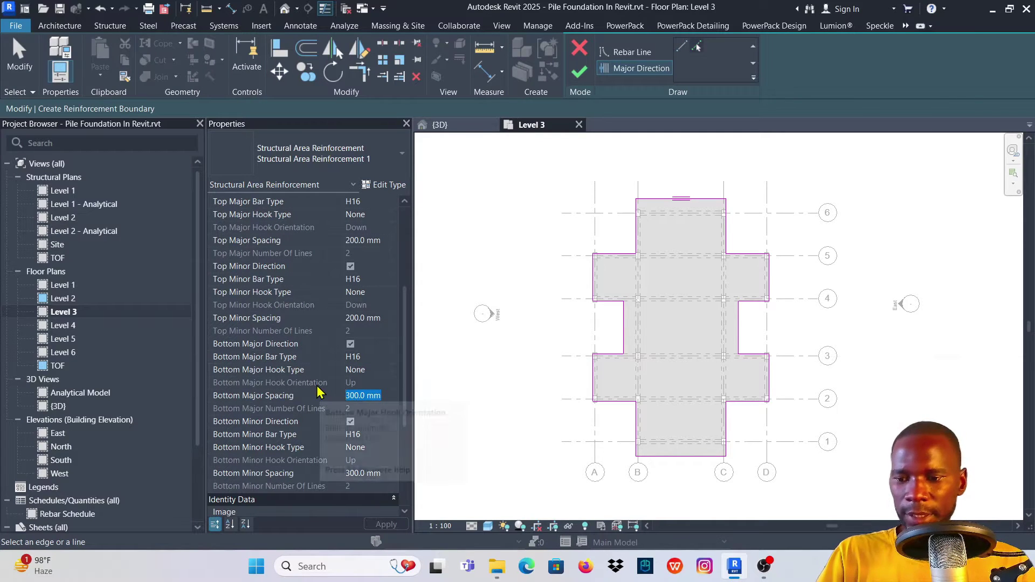
{"action": "type", "text": "200"}
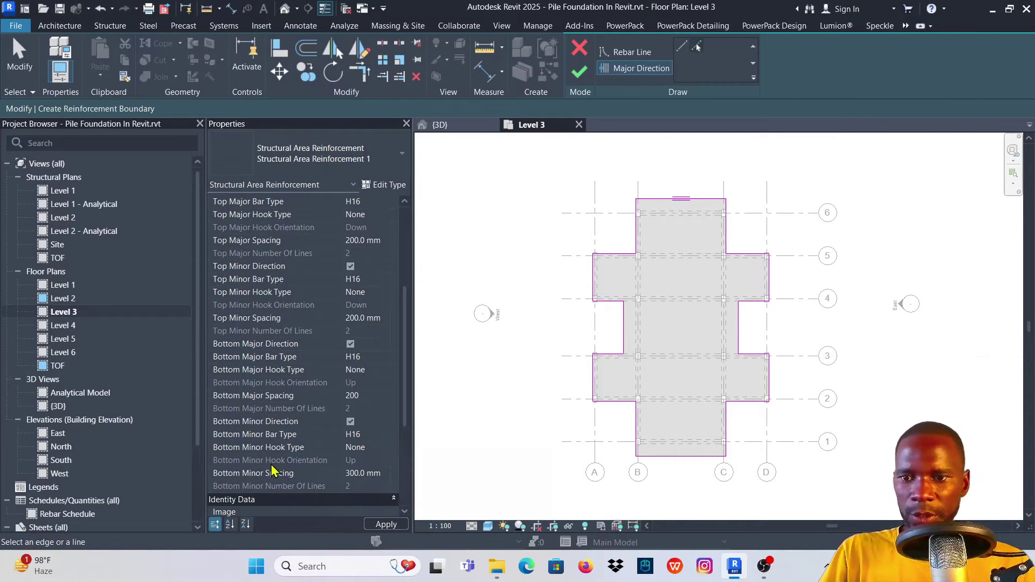
Set the bottom minor bar spacing to 200 mm and review the remaining area reinforcement properties.
{"action": "scroll", "coordinate": [270, 420], "scroll_direction": "down", "scroll_amount": 1}
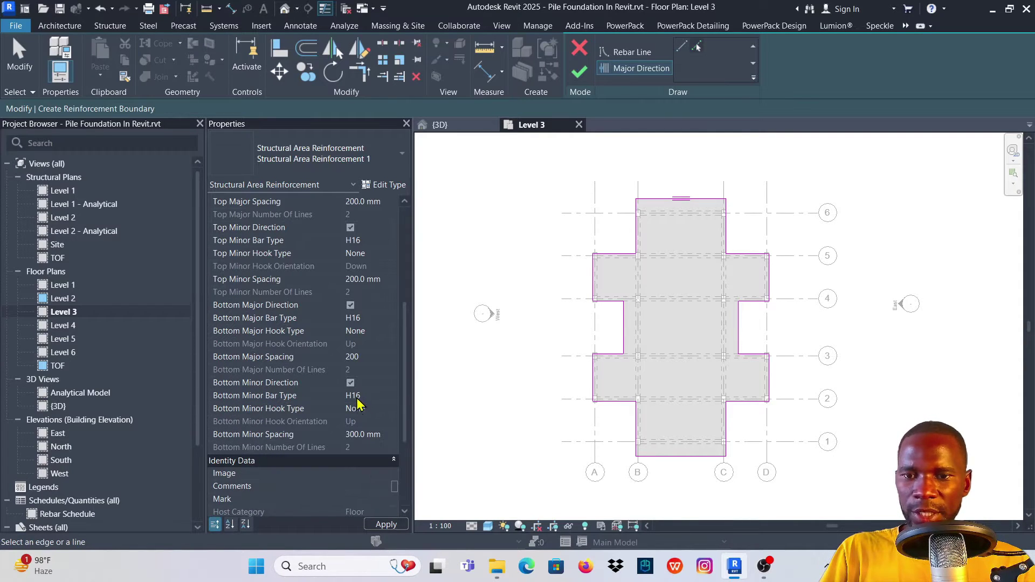
{"action": "left_click", "coordinate": [379, 436]}
{"action": "type", "text": "2"}
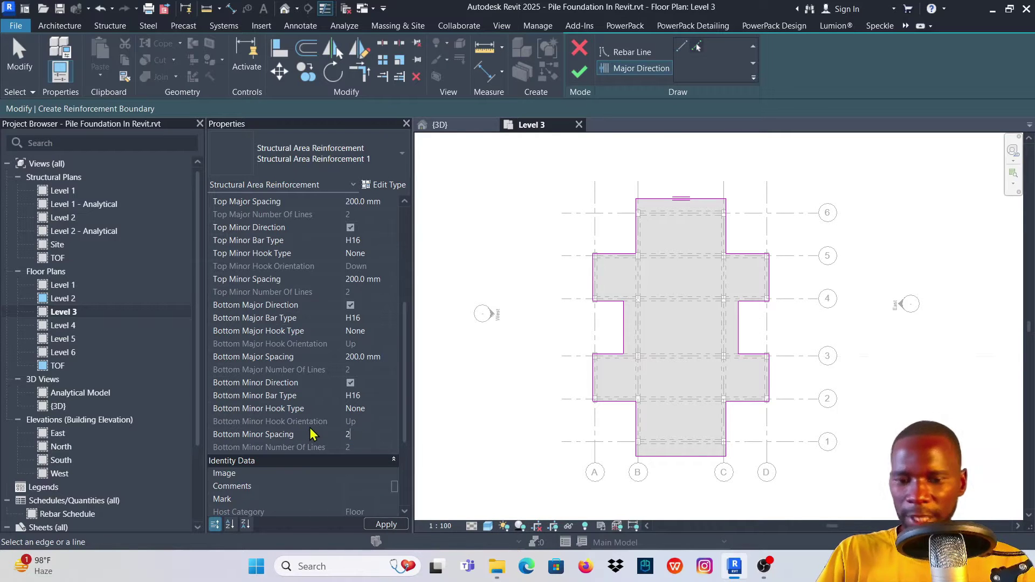
{"action": "type", "text": "00"}
{"action": "scroll", "coordinate": [317, 369], "scroll_direction": "down", "scroll_amount": 2}
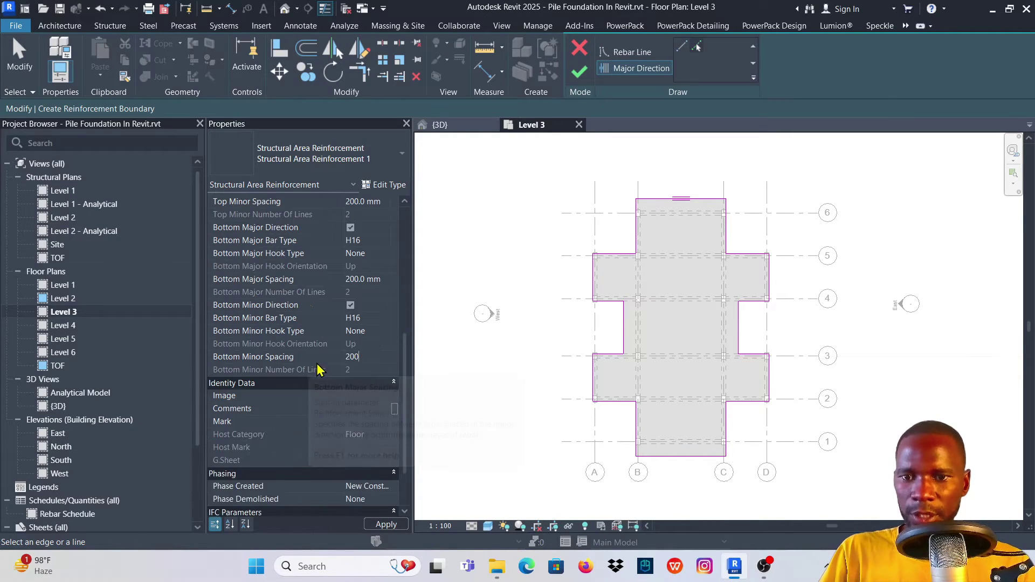
{"action": "scroll", "coordinate": [316, 370], "scroll_direction": "down", "scroll_amount": 2}
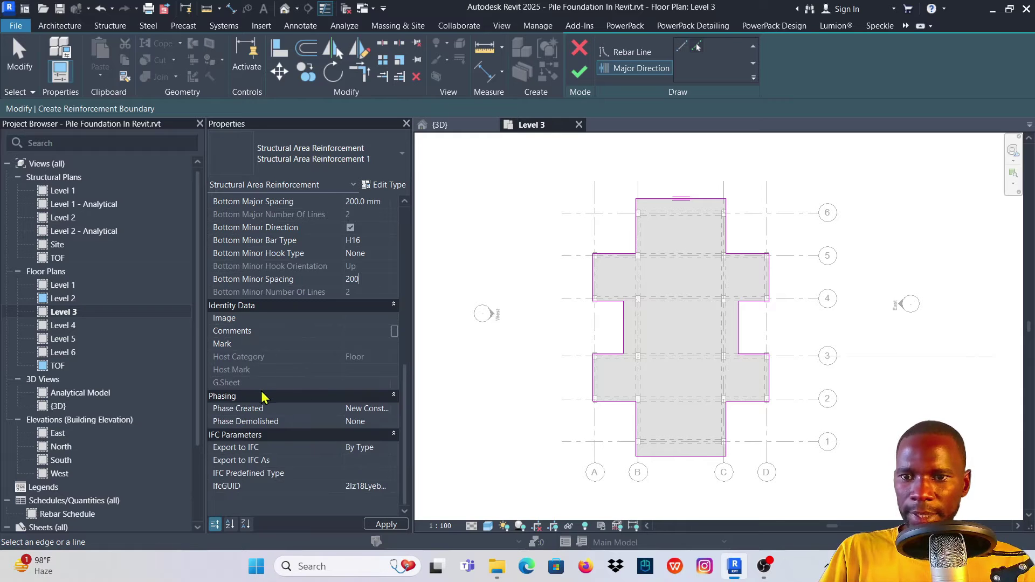
{"action": "scroll", "coordinate": [298, 388], "scroll_direction": "up", "scroll_amount": 8}
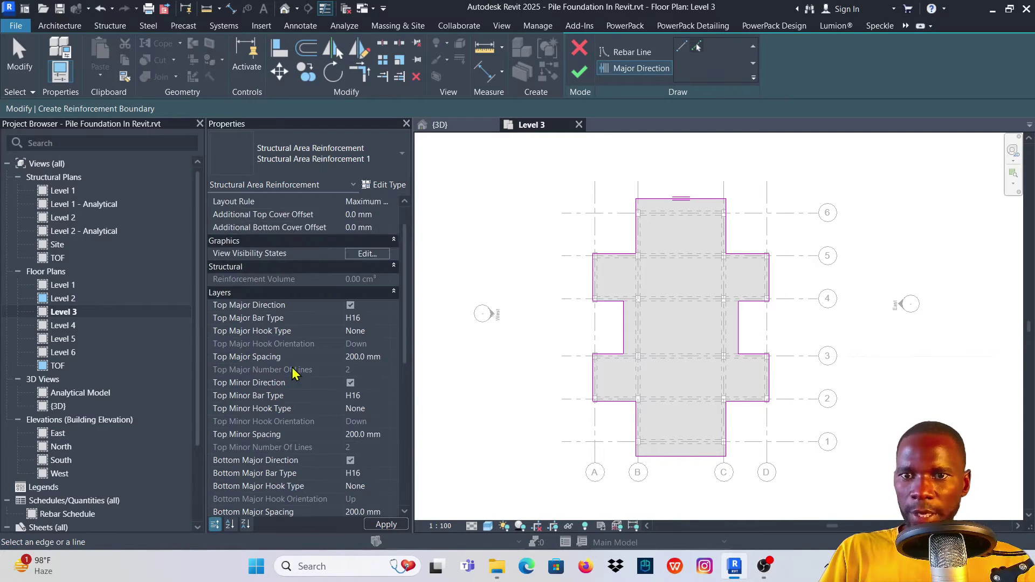
{"action": "scroll", "coordinate": [315, 292], "scroll_direction": "up", "scroll_amount": 1}
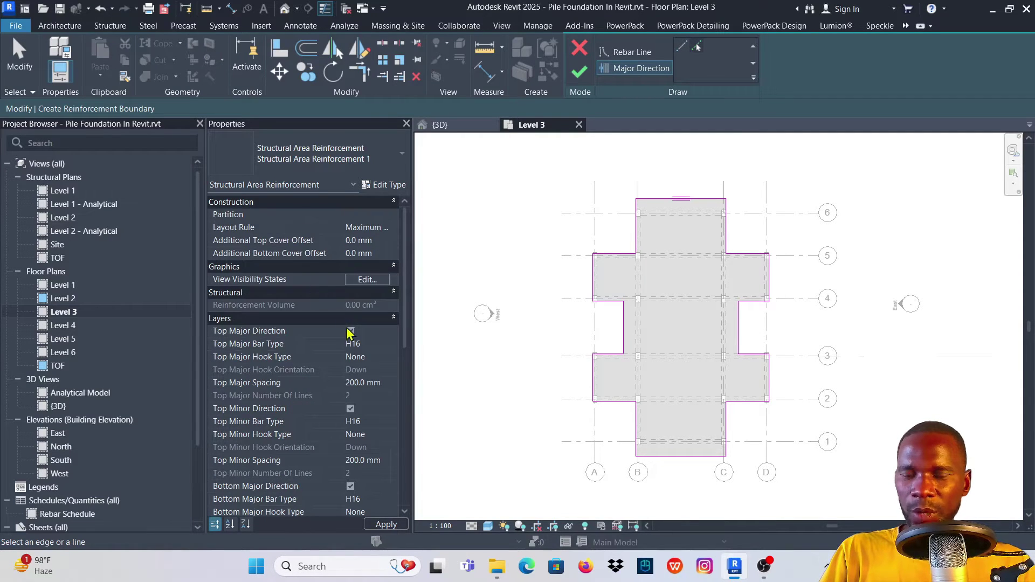
Finish the area reinforcement sketch for the Level 3 floor slab and clear the selection.
{"action": "scroll", "coordinate": [304, 332], "scroll_direction": "down", "scroll_amount": 1}
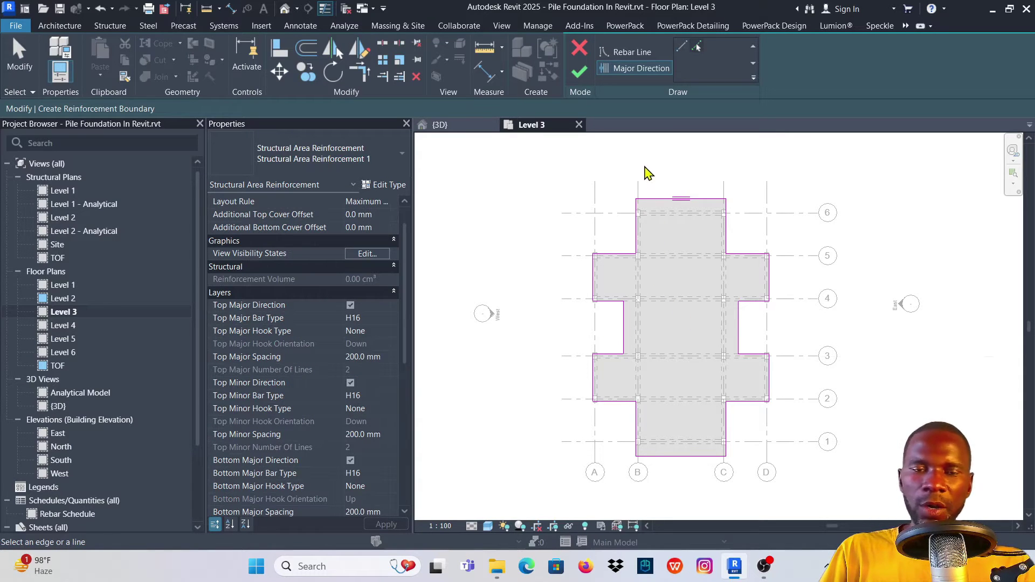
{"action": "left_click", "coordinate": [581, 73]}
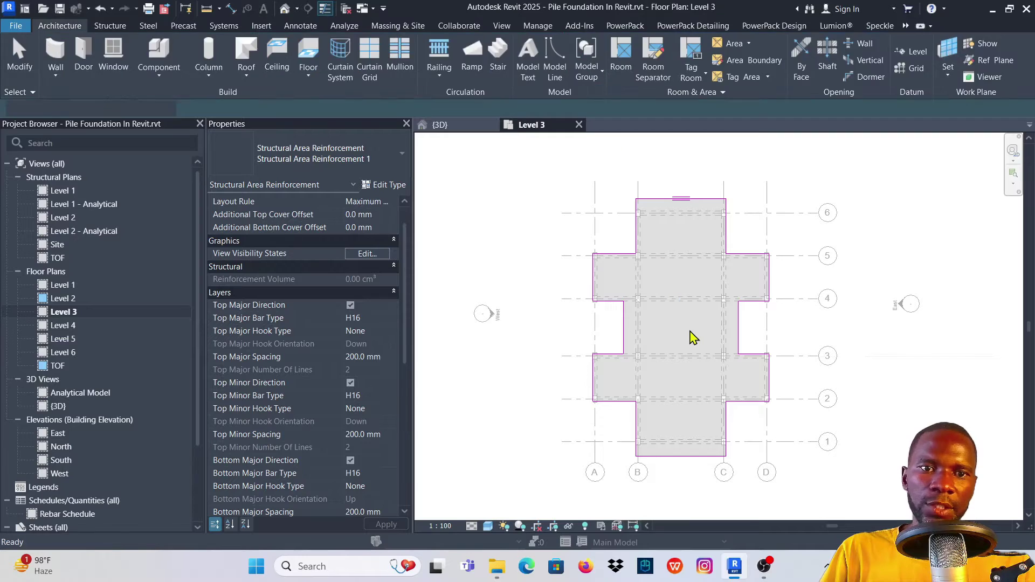
{"action": "scroll", "coordinate": [765, 318], "scroll_direction": "up", "scroll_amount": 3}
{"action": "scroll", "coordinate": [731, 316], "scroll_direction": "down", "scroll_amount": 3}
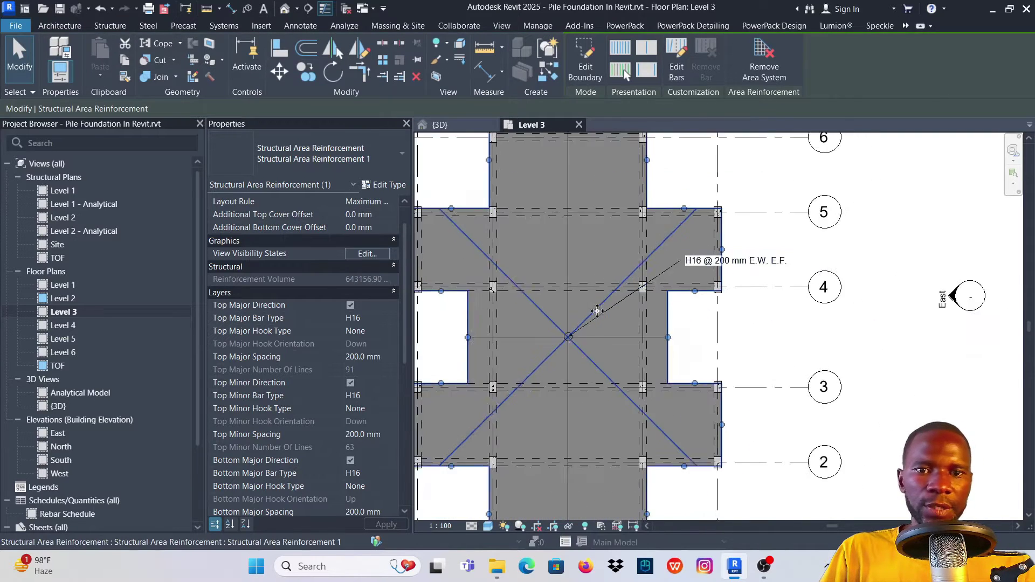
{"action": "left_click", "coordinate": [735, 210]}
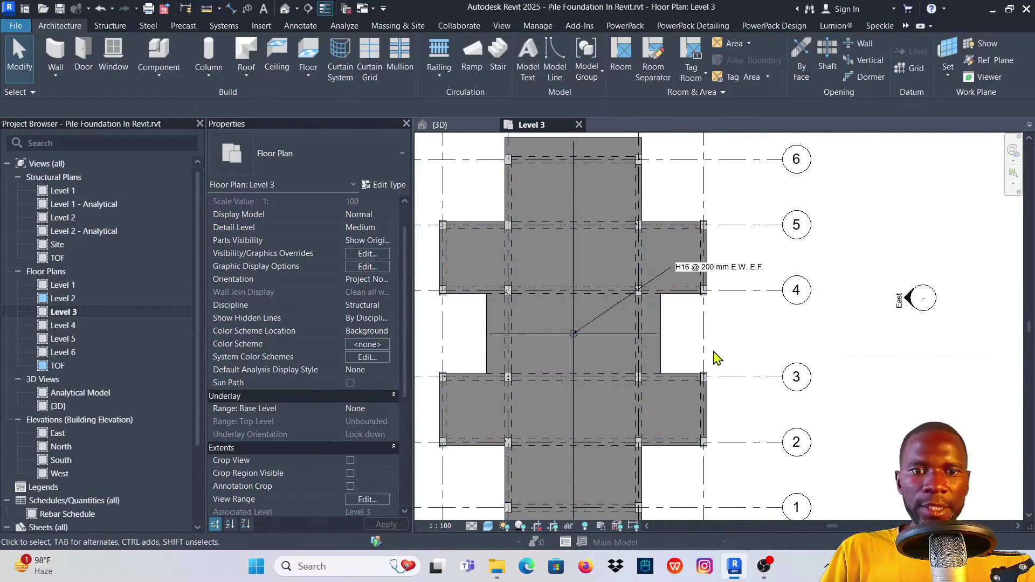
Select the whole building outline in the Level 3 plan and inspect the selected elements in the 3D view.
{"action": "scroll", "coordinate": [642, 330], "scroll_direction": "down", "scroll_amount": 3}
{"action": "left_click_drag", "start_coordinate": [490, 190], "coordinate": [690, 450]}
{"action": "scroll", "coordinate": [624, 299], "scroll_direction": "up", "scroll_amount": 2}
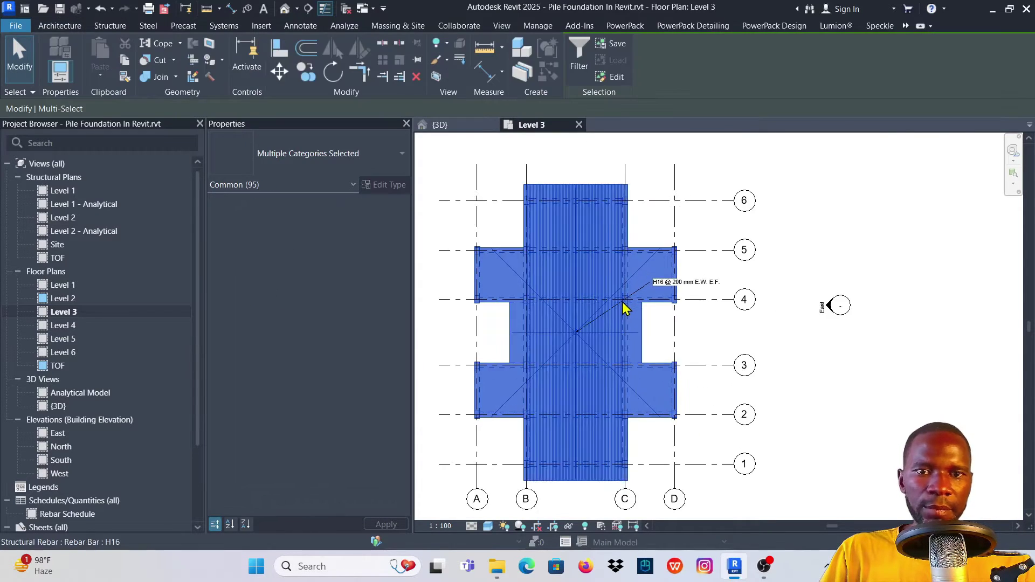
{"action": "left_click", "coordinate": [444, 128]}
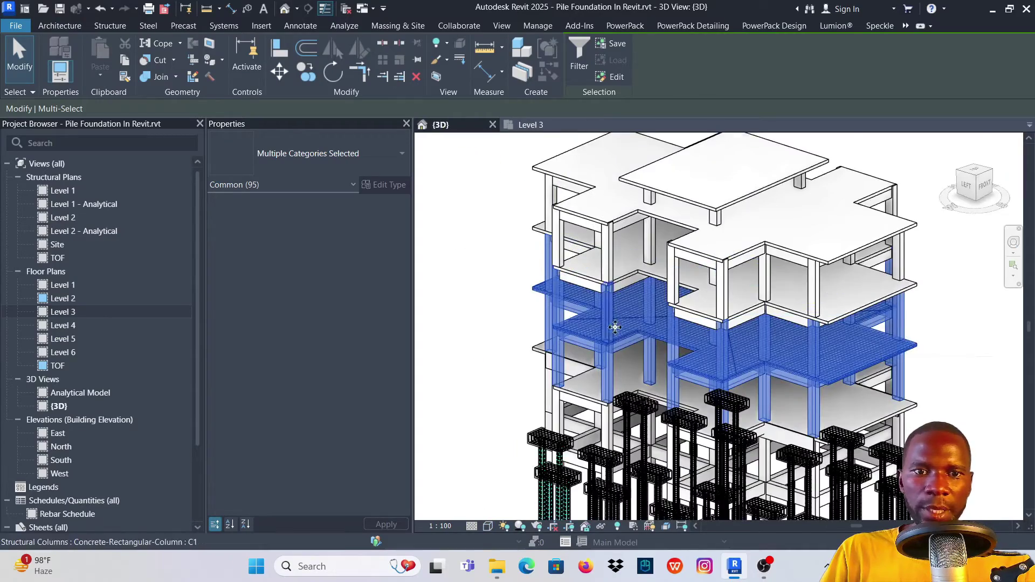
{"action": "scroll", "coordinate": [556, 303], "scroll_direction": "up", "scroll_amount": 2}
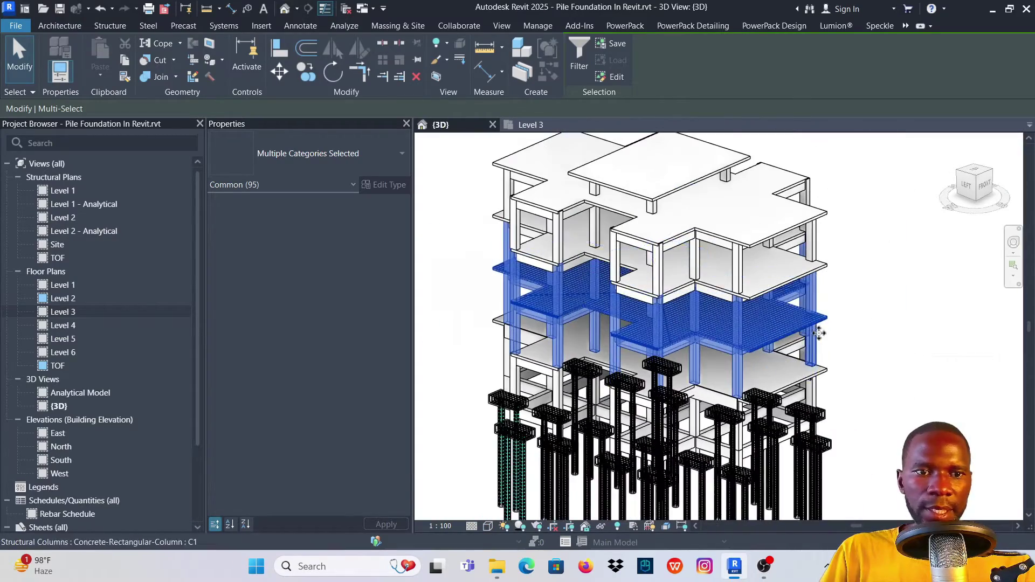
{"action": "scroll", "coordinate": [822, 342], "scroll_direction": "up", "scroll_amount": 4}
{"action": "scroll", "coordinate": [708, 331], "scroll_direction": "down", "scroll_amount": 5}
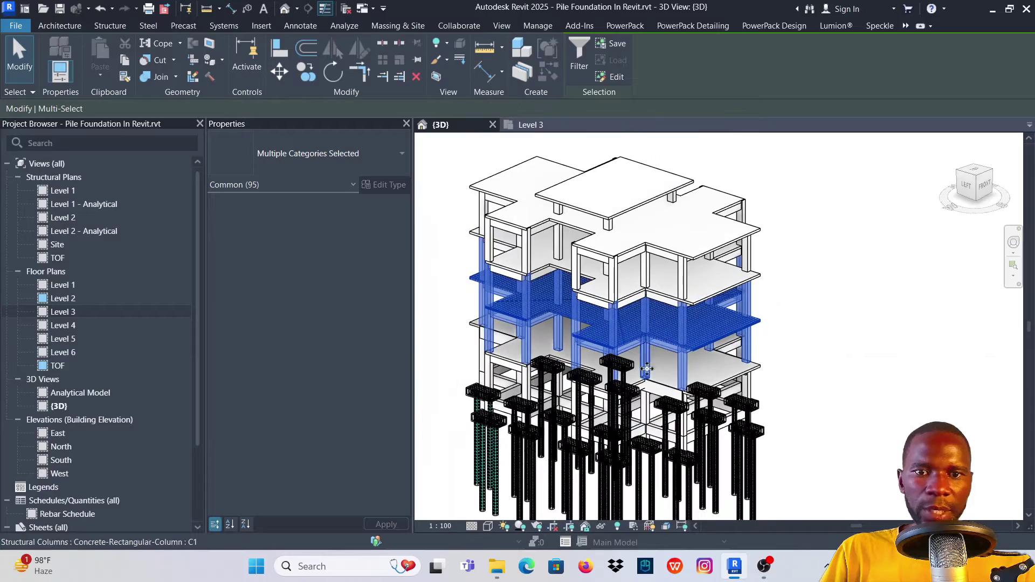
{"action": "scroll", "coordinate": [532, 324], "scroll_direction": "up", "scroll_amount": 3}
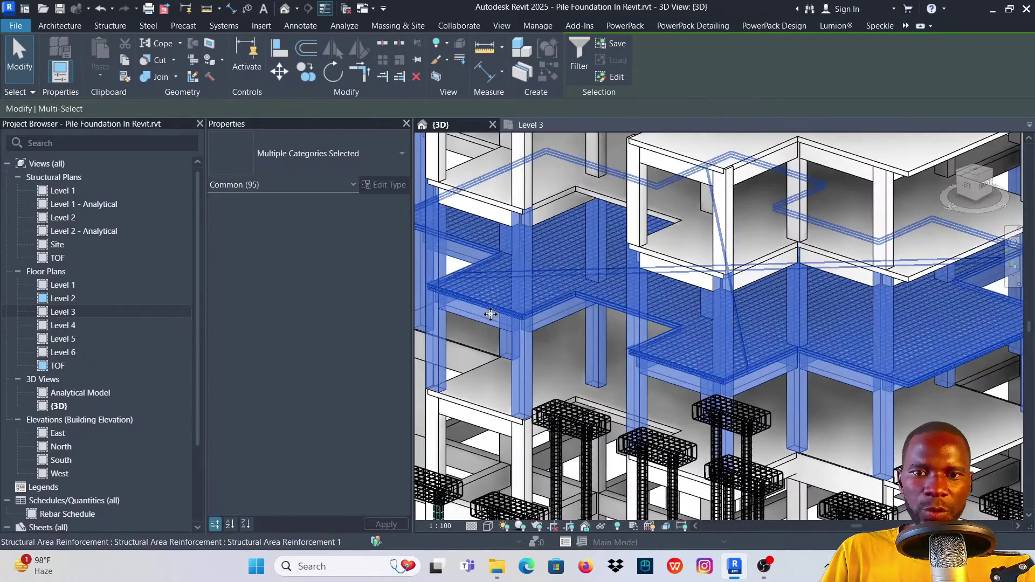
{"action": "middle_click_drag", "start_coordinate": [534, 318], "coordinate": [520, 316]}
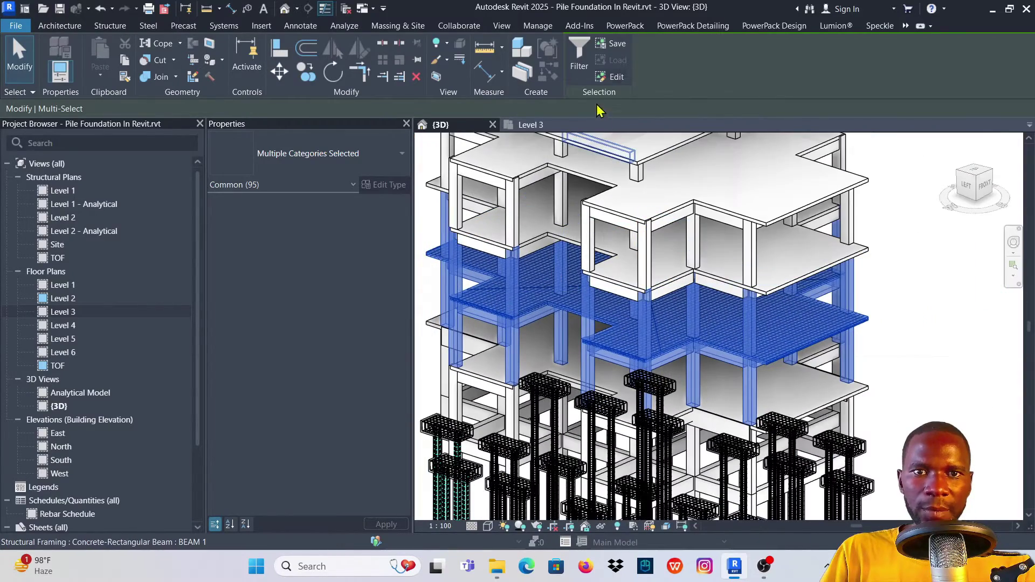
Filter the selection to Floors, Structural Area Reinforcement, Structural Area Reinforcement Symbols and Structural Rebar only.
{"action": "left_click", "coordinate": [579, 53]}
{"action": "left_click", "coordinate": [589, 218]}
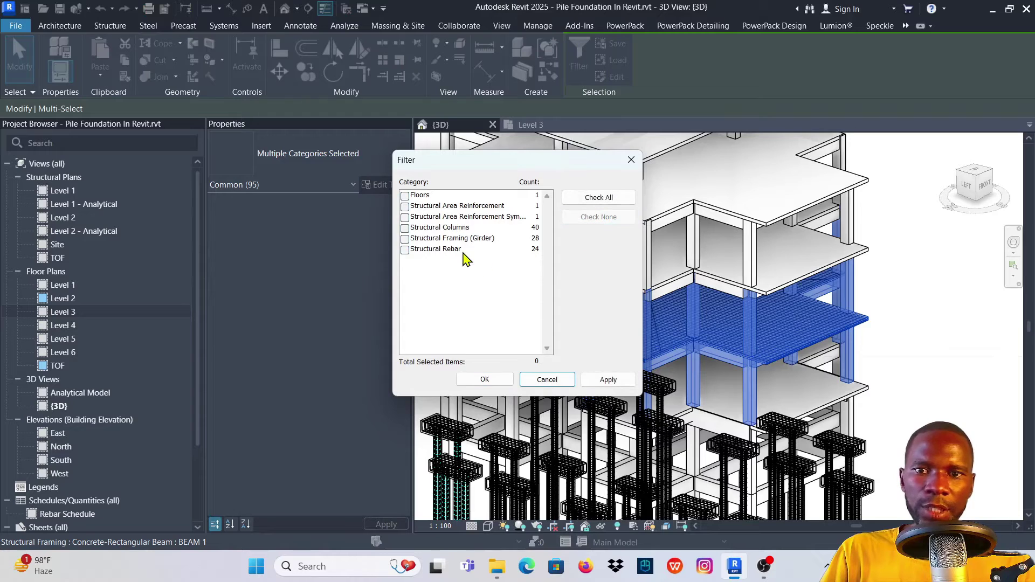
{"action": "left_click", "coordinate": [404, 249]}
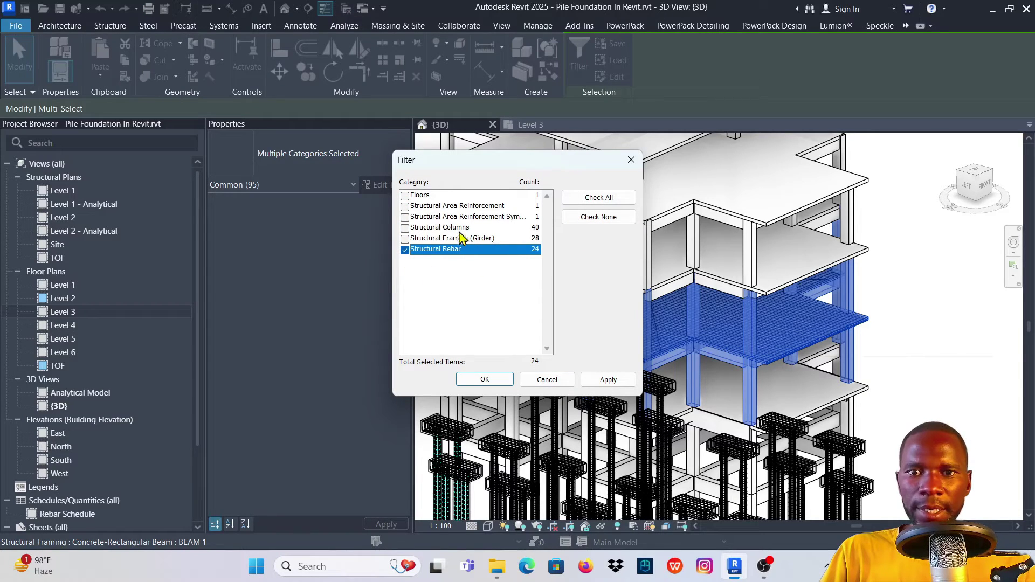
{"action": "left_click", "coordinate": [405, 197]}
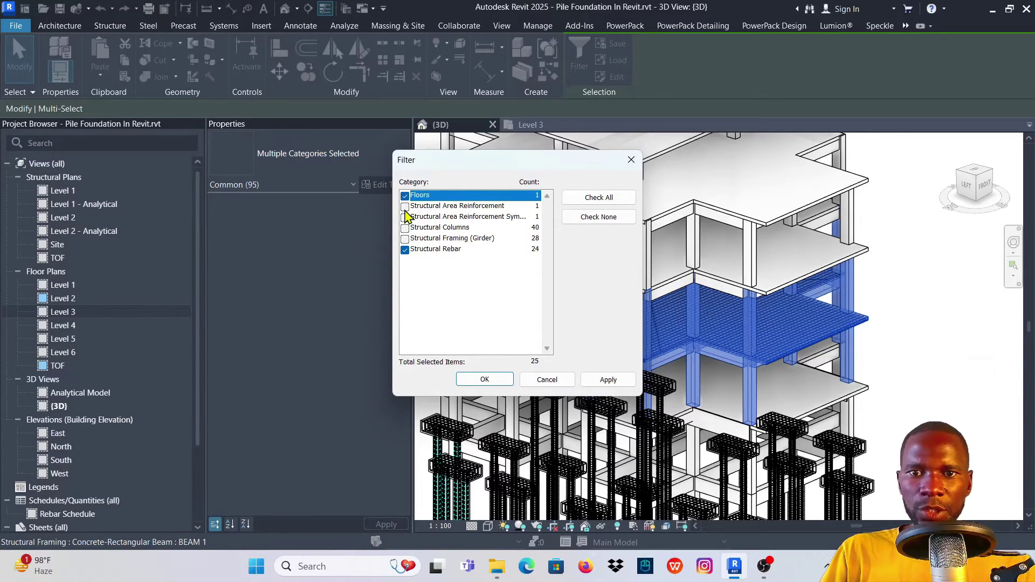
{"action": "left_click", "coordinate": [404, 207]}
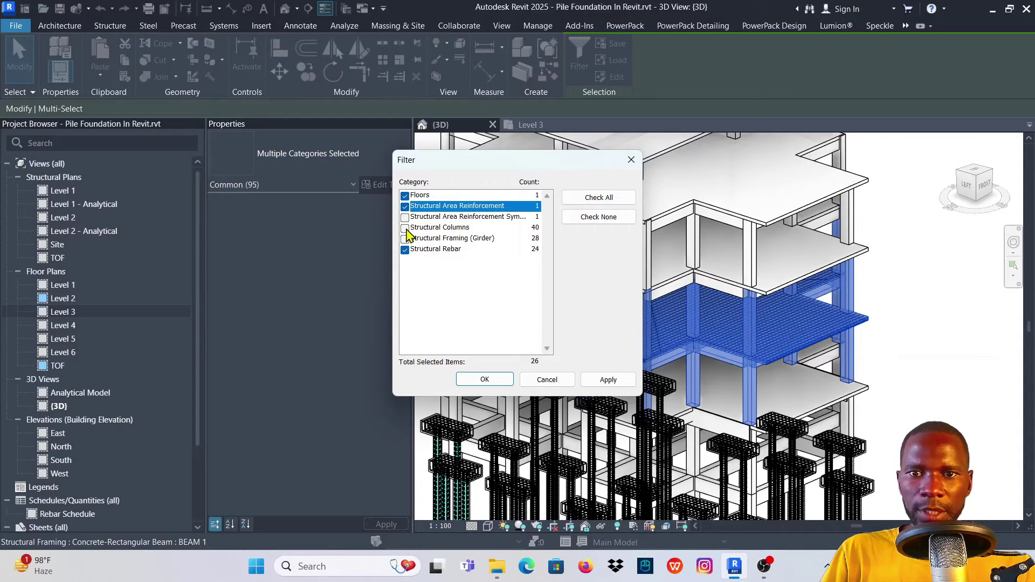
{"action": "left_click", "coordinate": [405, 218]}
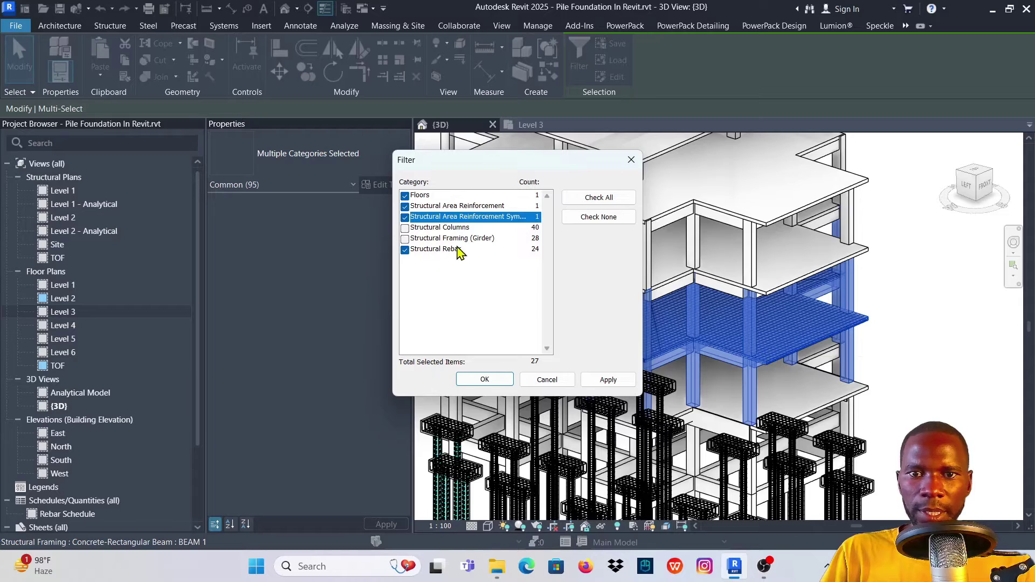
{"action": "left_click", "coordinate": [608, 380]}
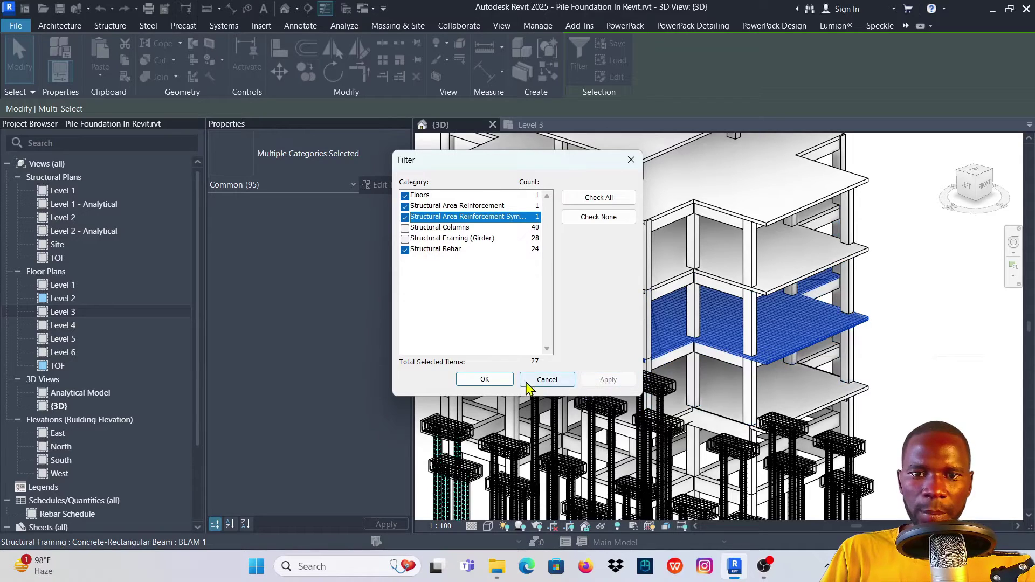
{"action": "left_click", "coordinate": [483, 379]}
Enlarge the drawing area by narrowing the side palettes and isolate the selected slab and rebar with a section box.
{"action": "scroll", "coordinate": [719, 348], "scroll_direction": "up", "scroll_amount": 3}
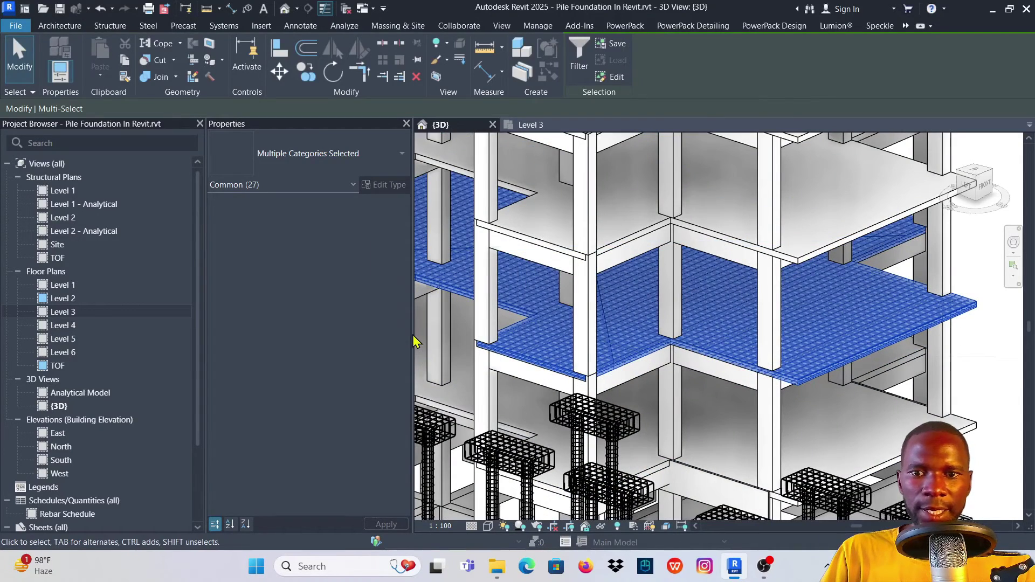
{"action": "left_click_drag", "start_coordinate": [413, 311], "coordinate": [298, 308]}
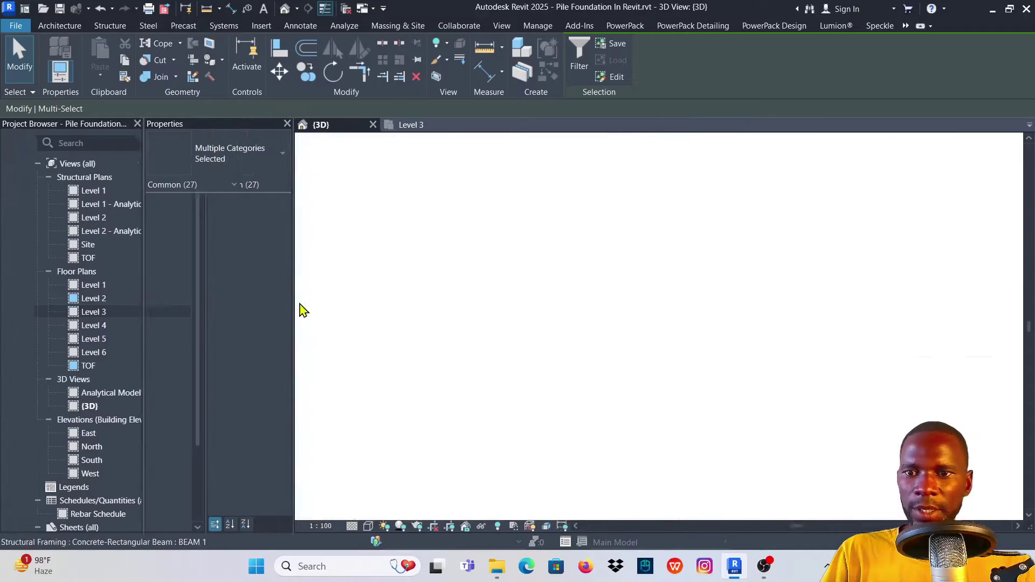
{"action": "scroll", "coordinate": [540, 263], "scroll_direction": "down", "scroll_amount": 5}
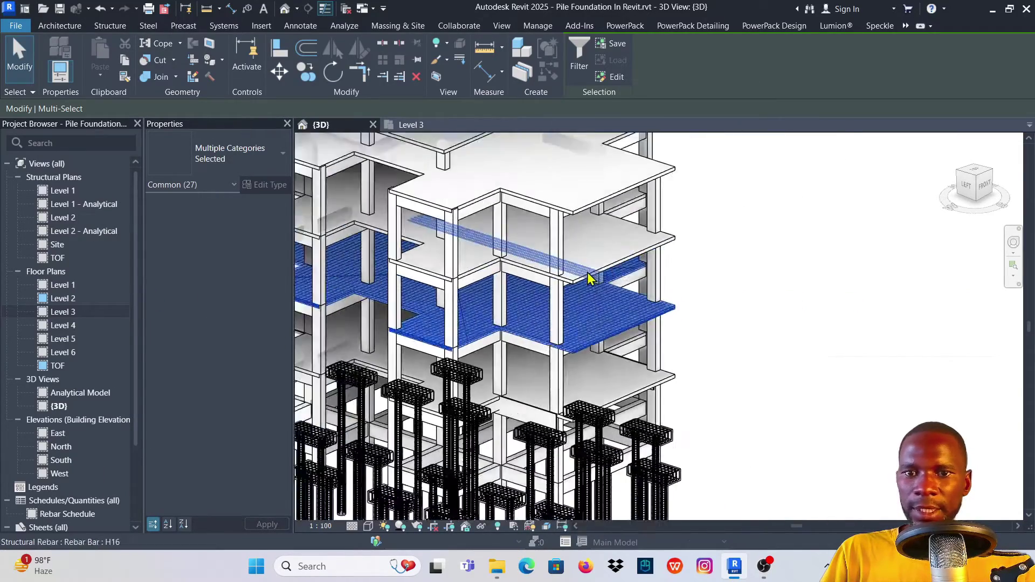
{"action": "scroll", "coordinate": [540, 263], "scroll_direction": "up", "scroll_amount": 5}
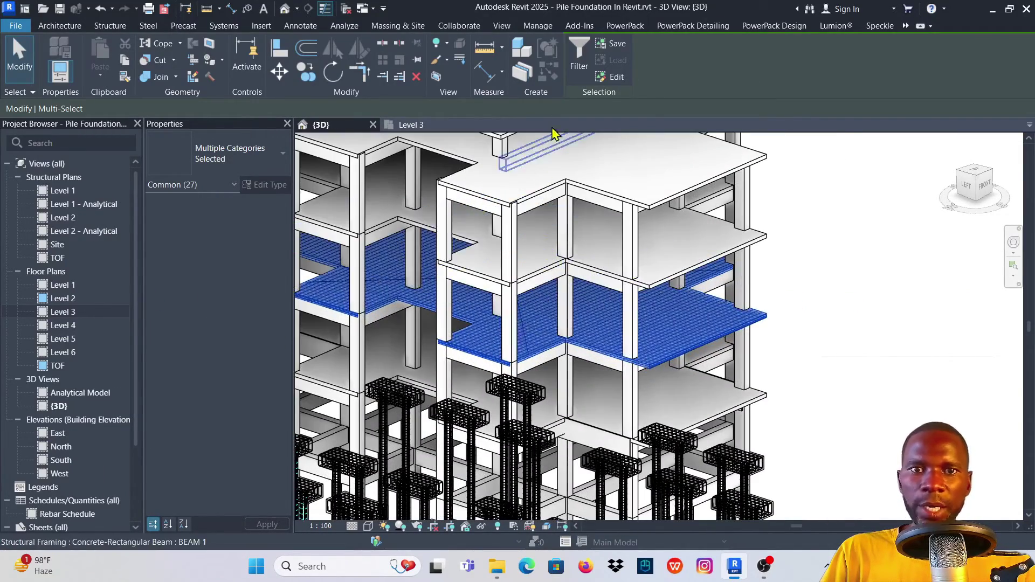
{"action": "left_click", "coordinate": [437, 77]}
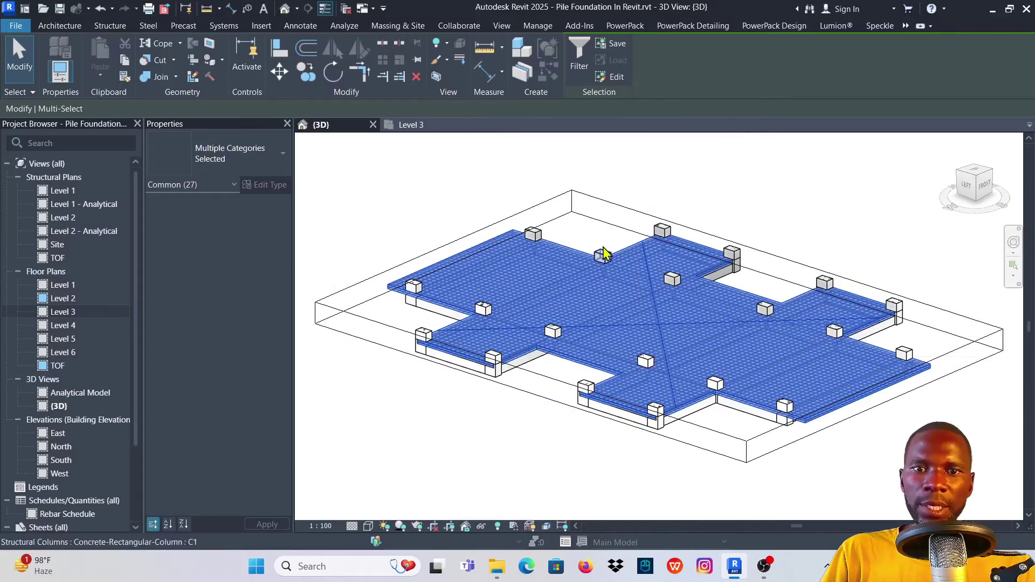
Examine the slab's reinforcement bars from several angles, including the bar ends at the corner columns and slab edges.
{"action": "scroll", "coordinate": [623, 363], "scroll_direction": "up", "scroll_amount": 5}
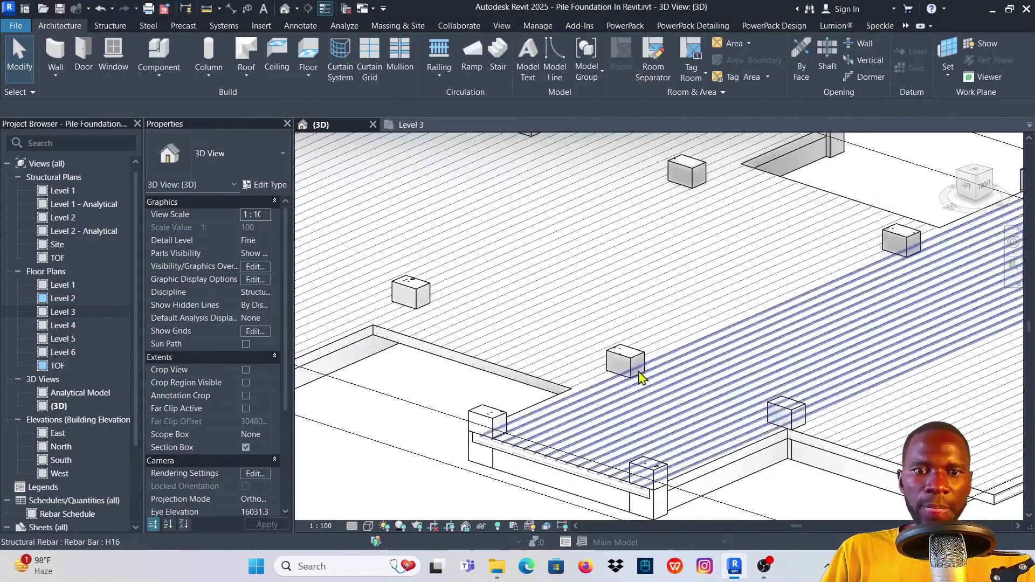
{"action": "scroll", "coordinate": [547, 342], "scroll_direction": "down", "scroll_amount": 8}
{"action": "middle_click_drag", "start_coordinate": [577, 293], "coordinate": [675, 273], "text": "shift"}
{"action": "scroll", "coordinate": [547, 405], "scroll_direction": "up", "scroll_amount": 3}
{"action": "scroll", "coordinate": [509, 404], "scroll_direction": "up", "scroll_amount": 3}
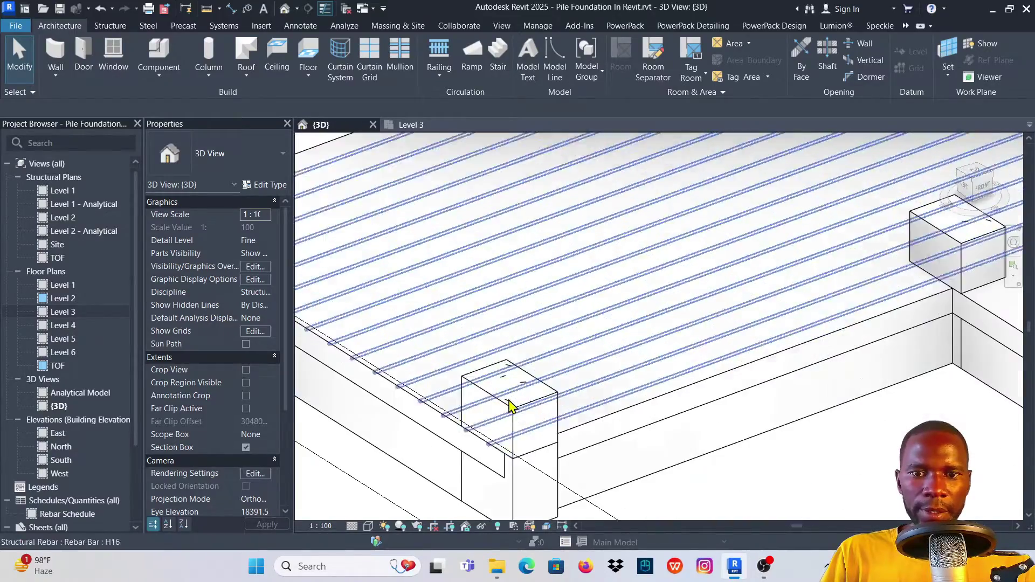
{"action": "scroll", "coordinate": [619, 420], "scroll_direction": "up", "scroll_amount": 2}
{"action": "scroll", "coordinate": [619, 415], "scroll_direction": "down", "scroll_amount": 6}
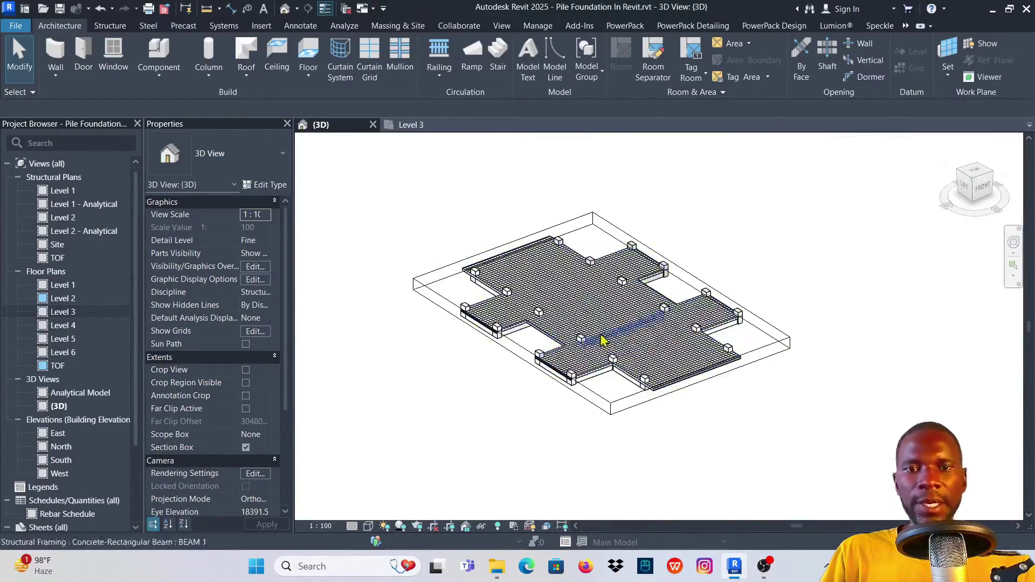
{"action": "middle_click_drag", "start_coordinate": [582, 289], "coordinate": [593, 276]}
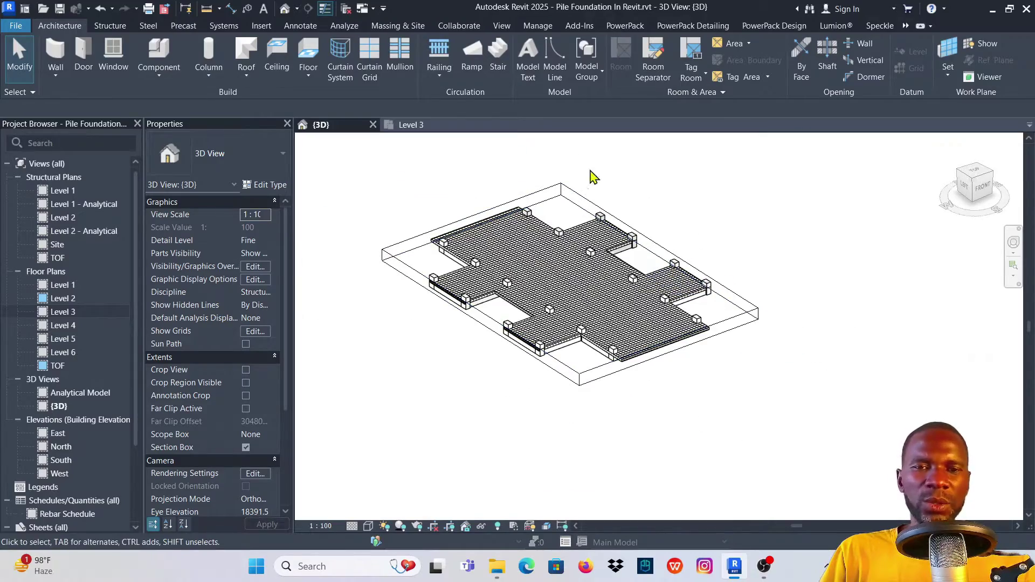
{"action": "scroll", "coordinate": [596, 326], "scroll_direction": "up", "scroll_amount": 2}
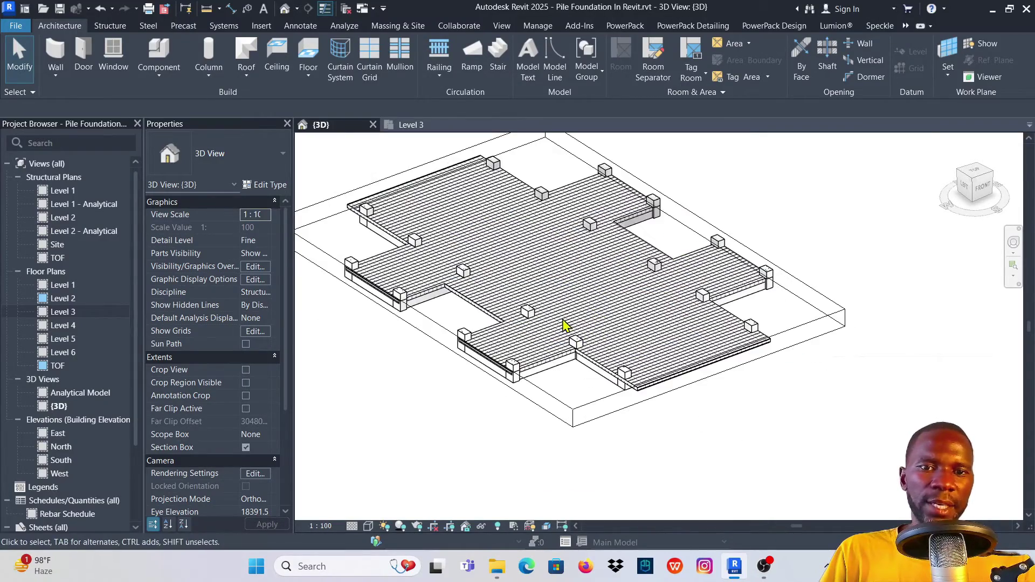
{"action": "scroll", "coordinate": [561, 301], "scroll_direction": "down", "scroll_amount": 2}
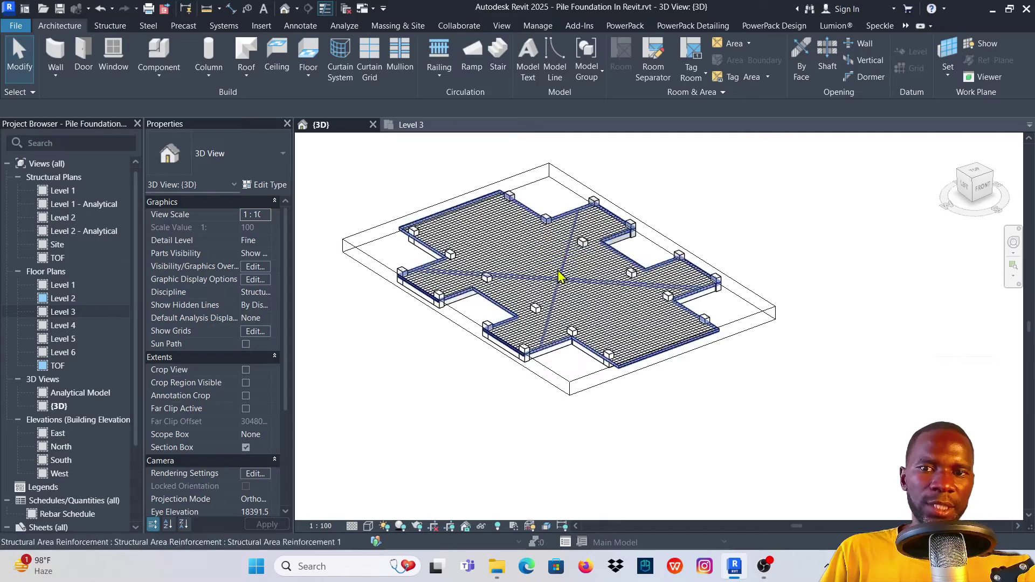
{"action": "scroll", "coordinate": [681, 392], "scroll_direction": "down", "scroll_amount": 2}
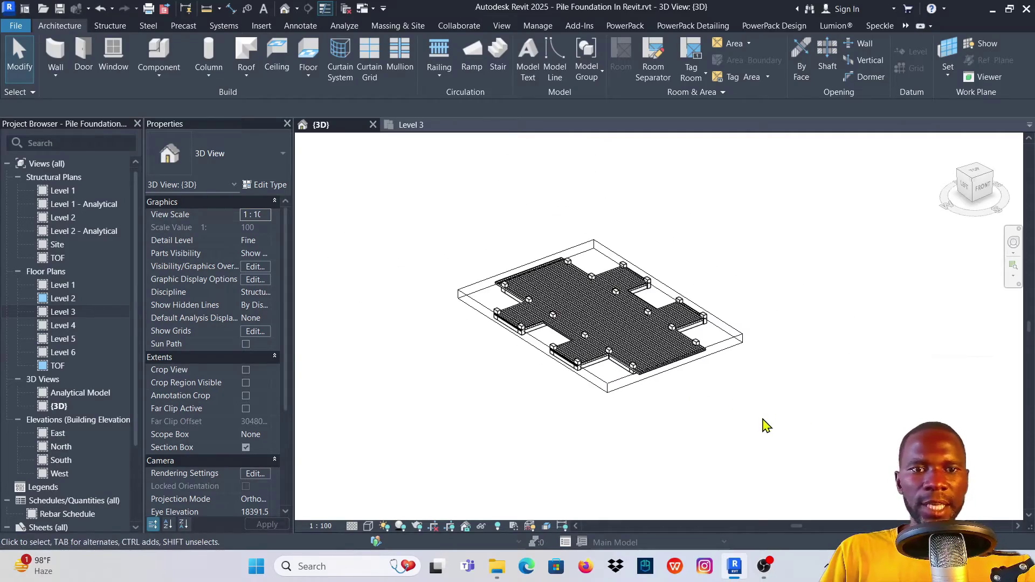
{"action": "scroll", "coordinate": [670, 323], "scroll_direction": "up", "scroll_amount": 2}
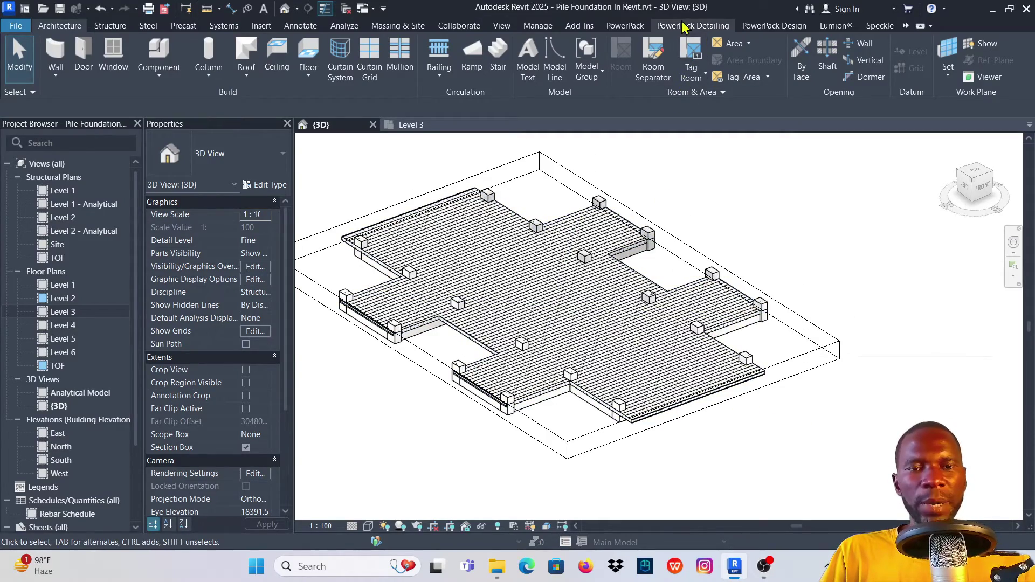
Select the entire isolated slab assembly, including its section box, columns, beams and reinforcement, in the 3D view.
{"action": "scroll", "coordinate": [543, 293], "scroll_direction": "down", "scroll_amount": 3}
{"action": "left_click_drag", "start_coordinate": [751, 409], "coordinate": [388, 196]}
{"action": "scroll", "coordinate": [536, 303], "scroll_direction": "up", "scroll_amount": 3}
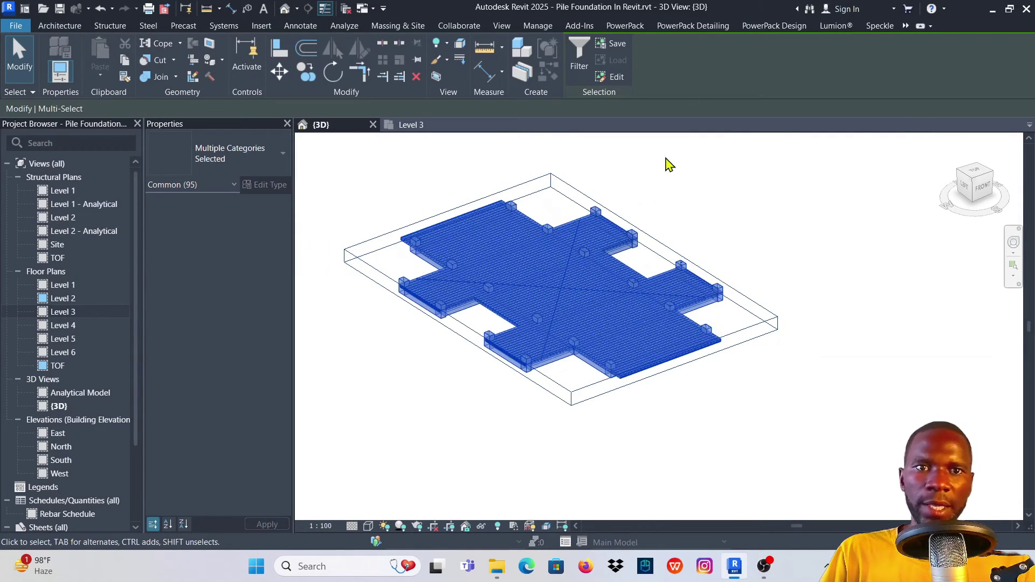
{"action": "scroll", "coordinate": [596, 277], "scroll_direction": "down", "scroll_amount": 2}
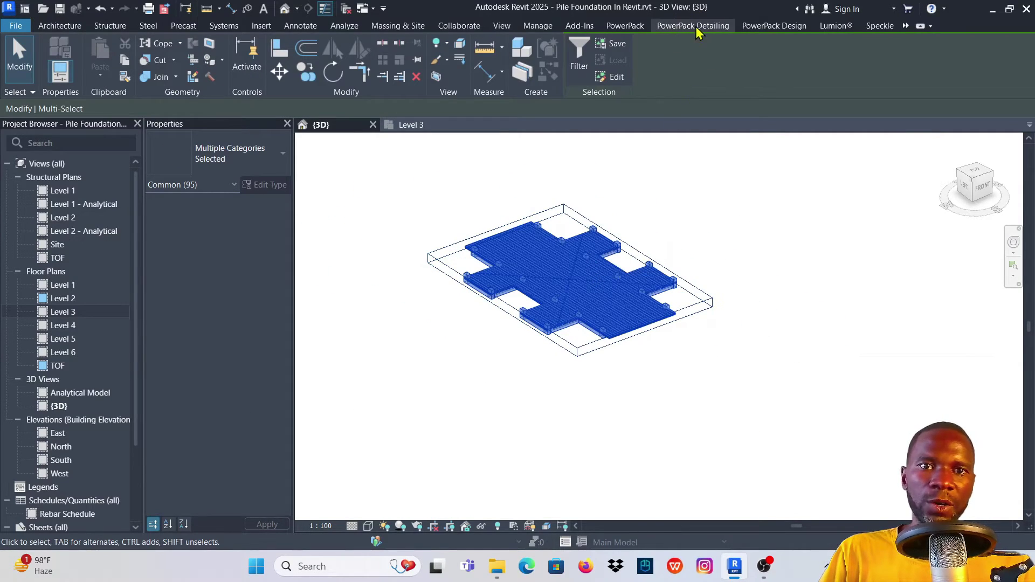
{"action": "scroll", "coordinate": [521, 282], "scroll_direction": "up", "scroll_amount": 2}
{"action": "scroll", "coordinate": [550, 275], "scroll_direction": "down", "scroll_amount": 2}
{"action": "scroll", "coordinate": [549, 279], "scroll_direction": "up", "scroll_amount": 2}
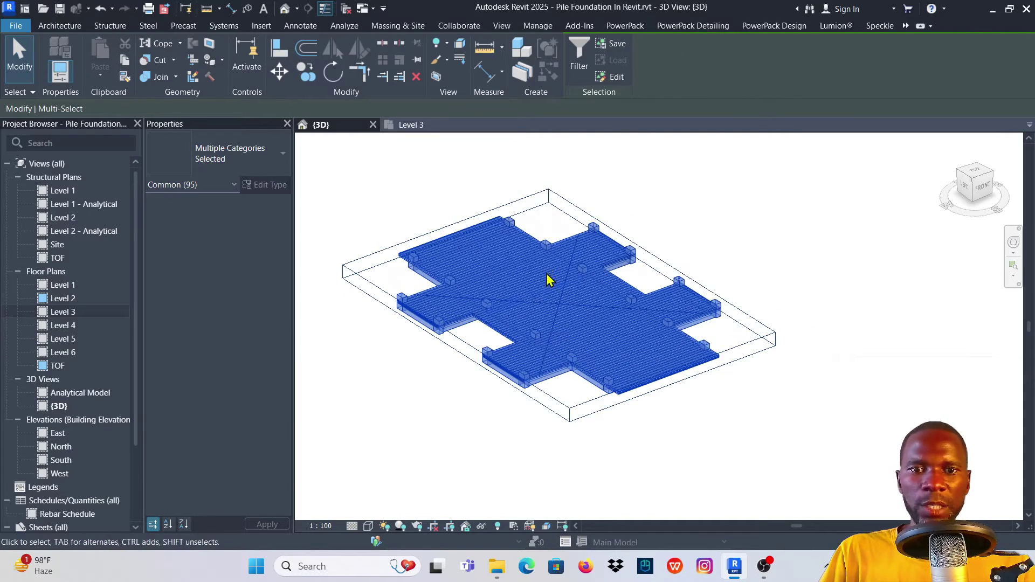
{"action": "scroll", "coordinate": [549, 279], "scroll_direction": "down", "scroll_amount": 2}
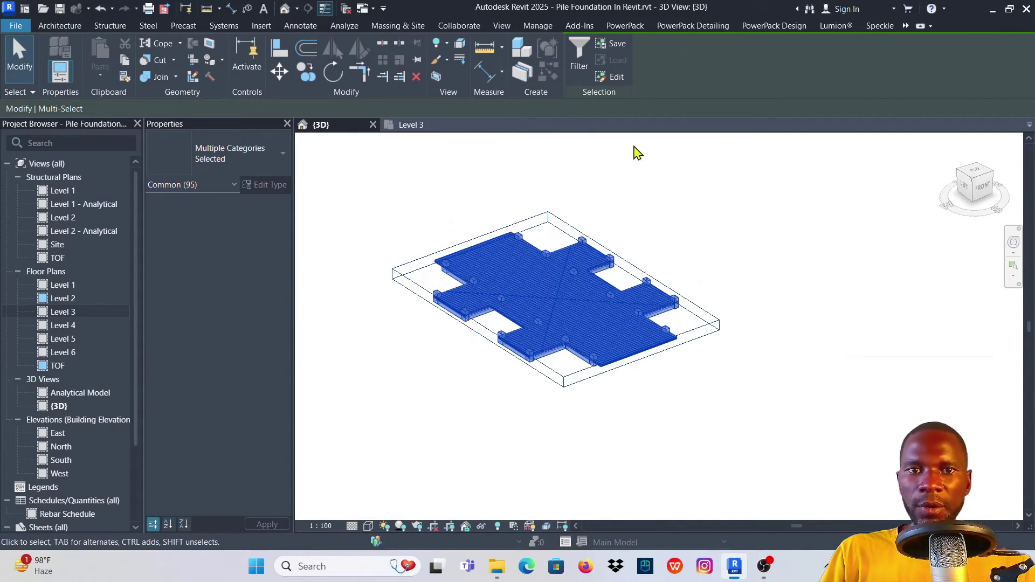
Filter the selection to Structural Rebar only.
{"action": "left_click", "coordinate": [579, 54]}
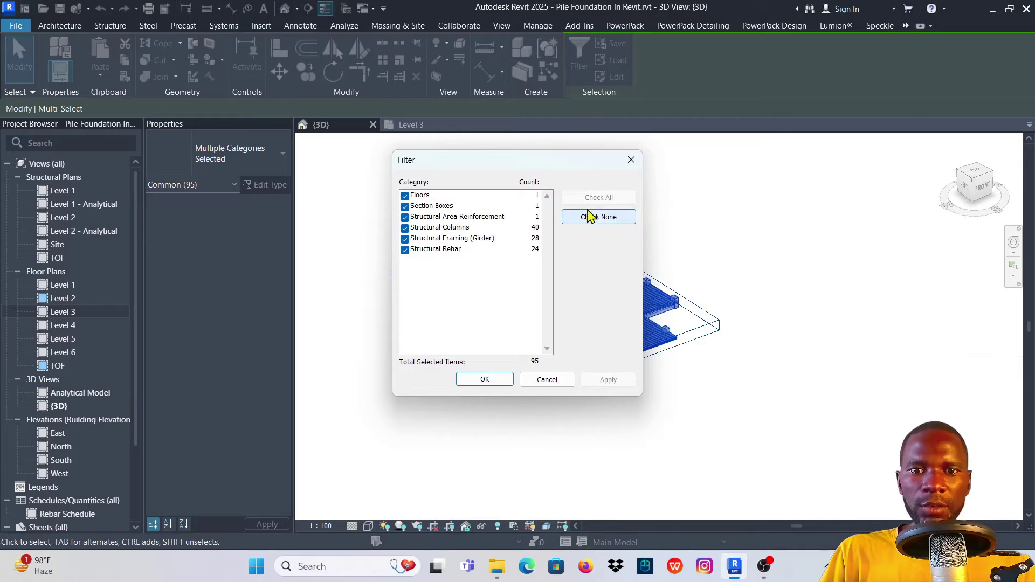
{"action": "left_click", "coordinate": [590, 216]}
{"action": "left_click", "coordinate": [405, 250]}
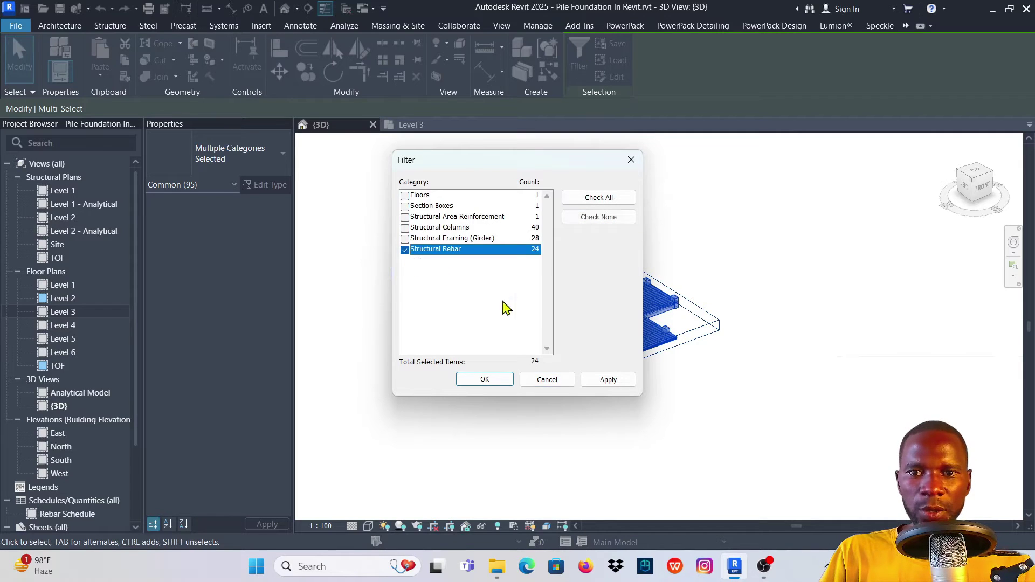
{"action": "left_click", "coordinate": [599, 381]}
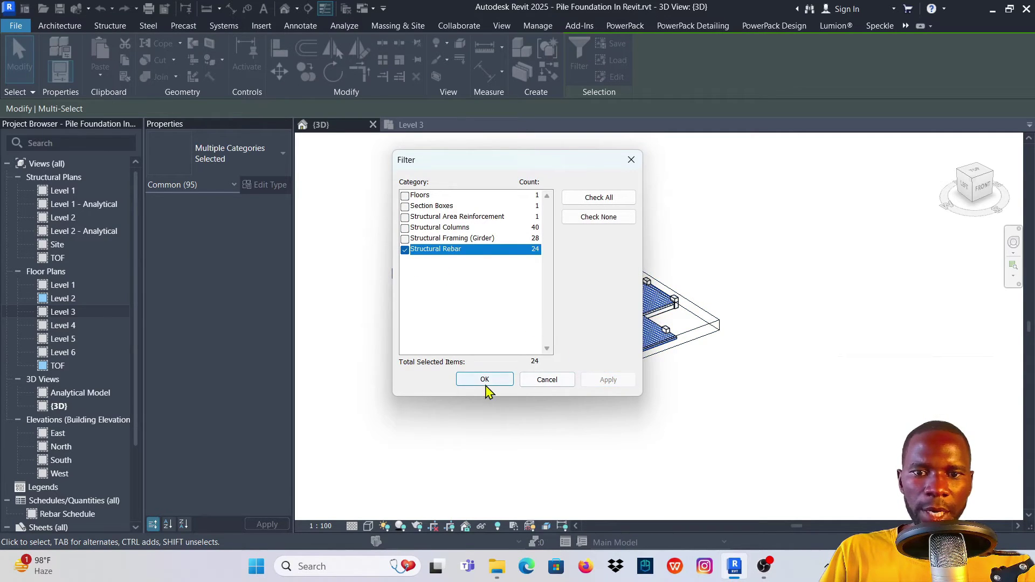
{"action": "left_click", "coordinate": [484, 379]}
{"action": "scroll", "coordinate": [472, 365], "scroll_direction": "up", "scroll_amount": 2}
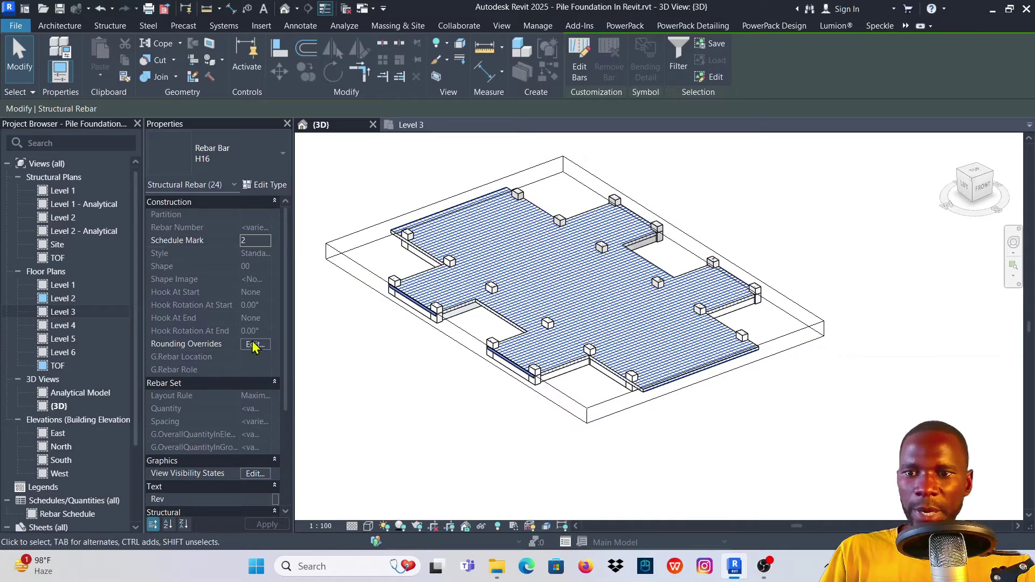
Set the selected H16 rebar to display unobscured in the 3D view through its View Visibility States, and deselect it.
{"action": "scroll", "coordinate": [194, 347], "scroll_direction": "down", "scroll_amount": 3}
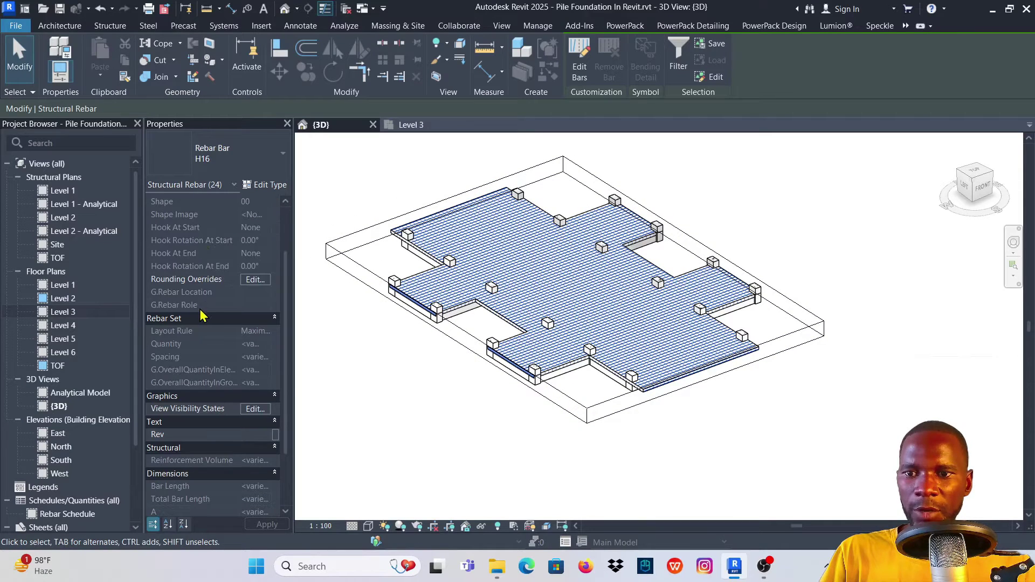
{"action": "left_click", "coordinate": [255, 409]}
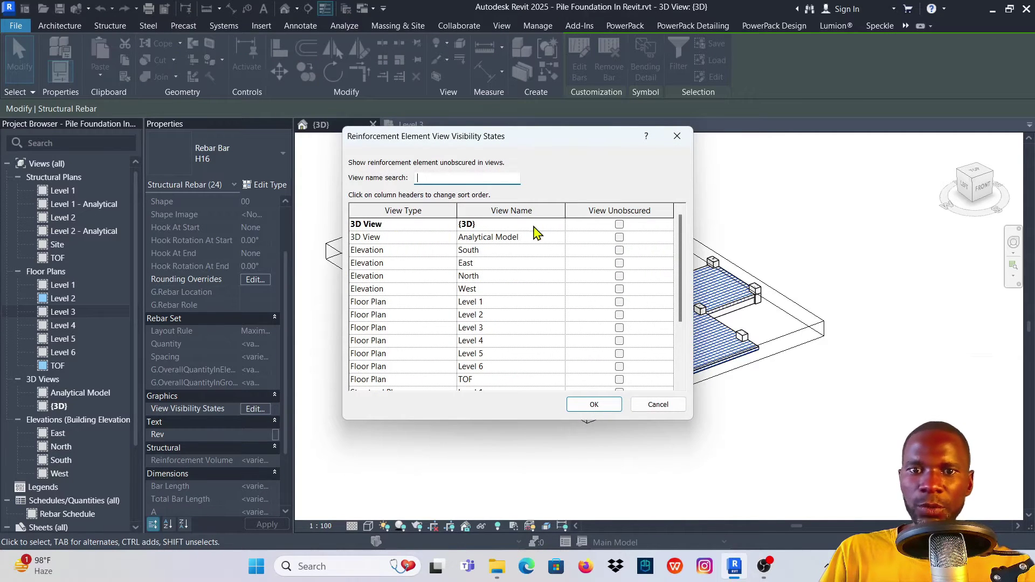
{"action": "left_click", "coordinate": [593, 405]}
{"action": "scroll", "coordinate": [701, 351], "scroll_direction": "up", "scroll_amount": 5}
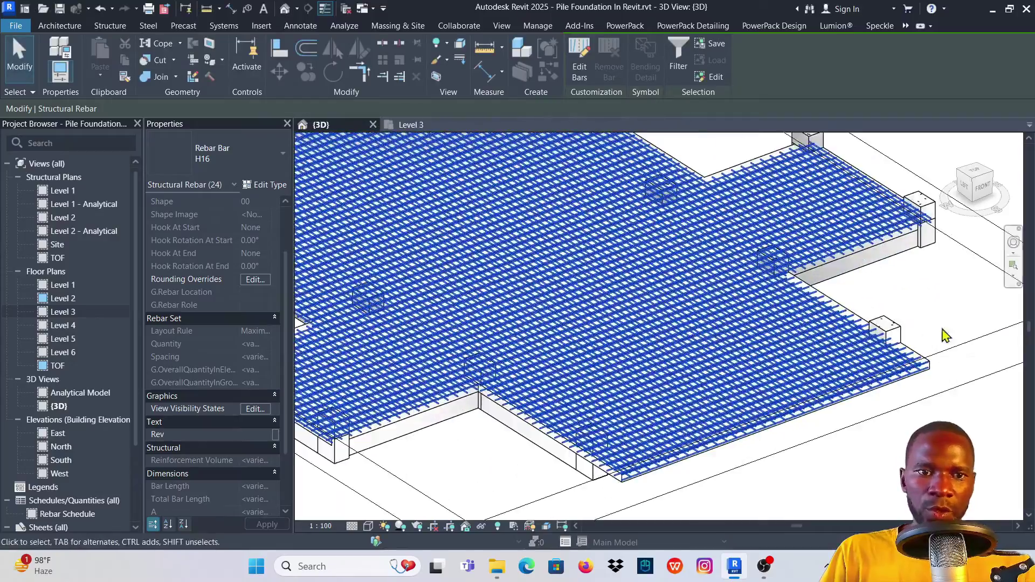
{"action": "left_click", "coordinate": [935, 308]}
{"action": "scroll", "coordinate": [776, 300], "scroll_direction": "up", "scroll_amount": 6}
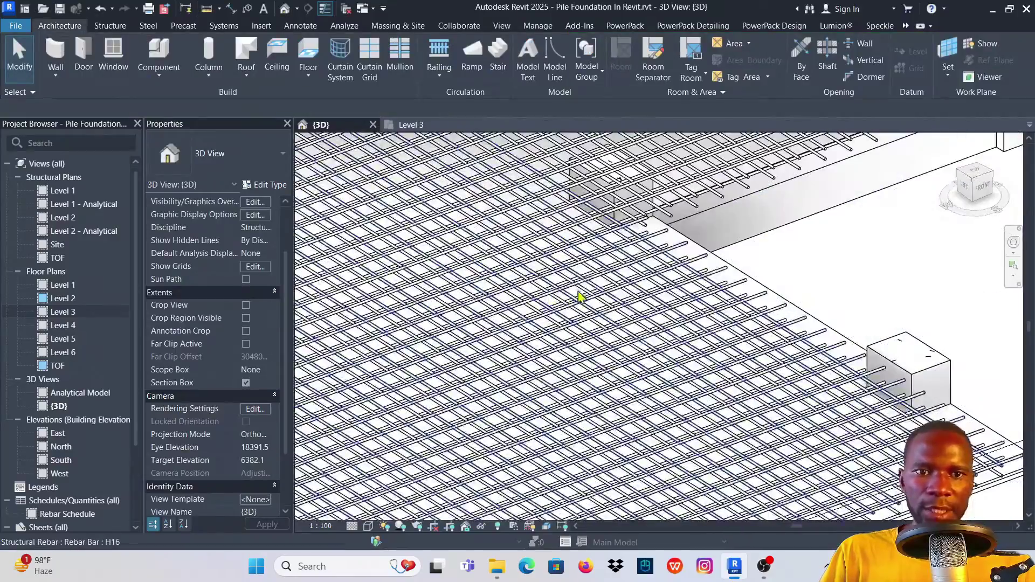
{"action": "scroll", "coordinate": [579, 295], "scroll_direction": "down", "scroll_amount": 6}
Set the 3D view's detail level to Fine and its visual style to Shaded.
{"action": "left_click", "coordinate": [352, 527]}
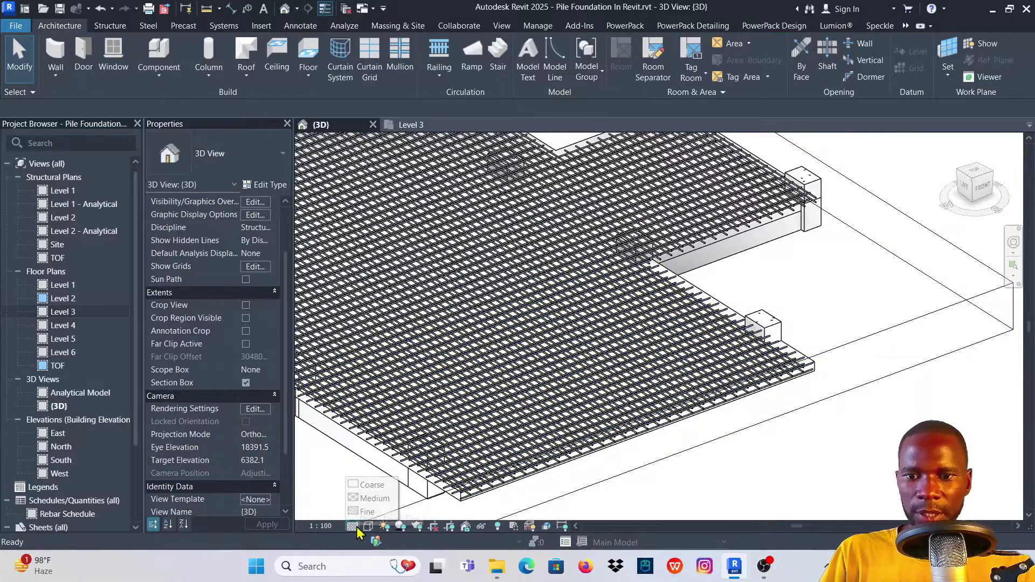
{"action": "left_click", "coordinate": [367, 511]}
{"action": "left_click", "coordinate": [369, 527]}
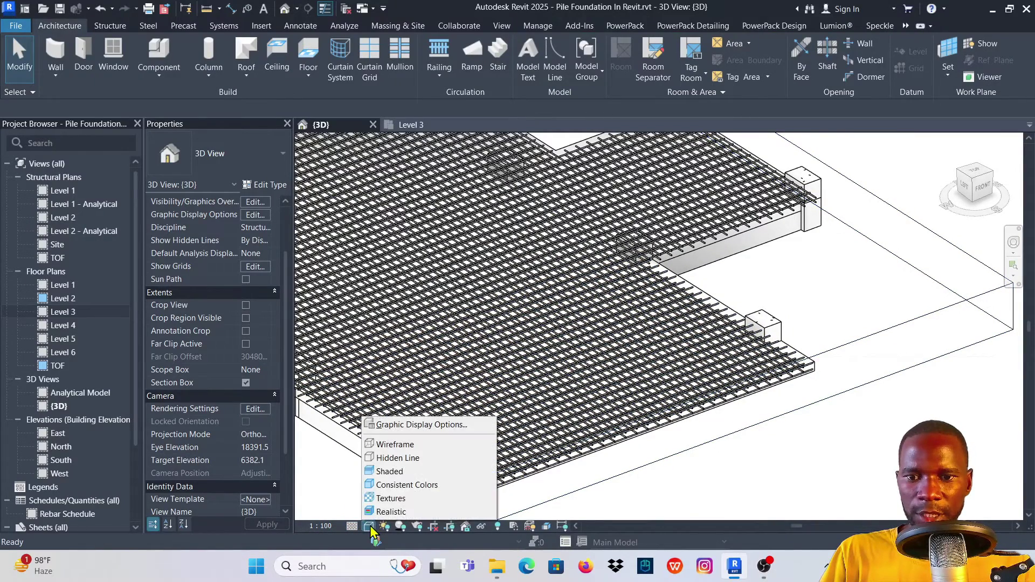
{"action": "left_click", "coordinate": [403, 471]}
Examine the shaded reinforcement bars along the slab edges and around the columns from several angles and distances.
{"action": "scroll", "coordinate": [753, 353], "scroll_direction": "up", "scroll_amount": 4}
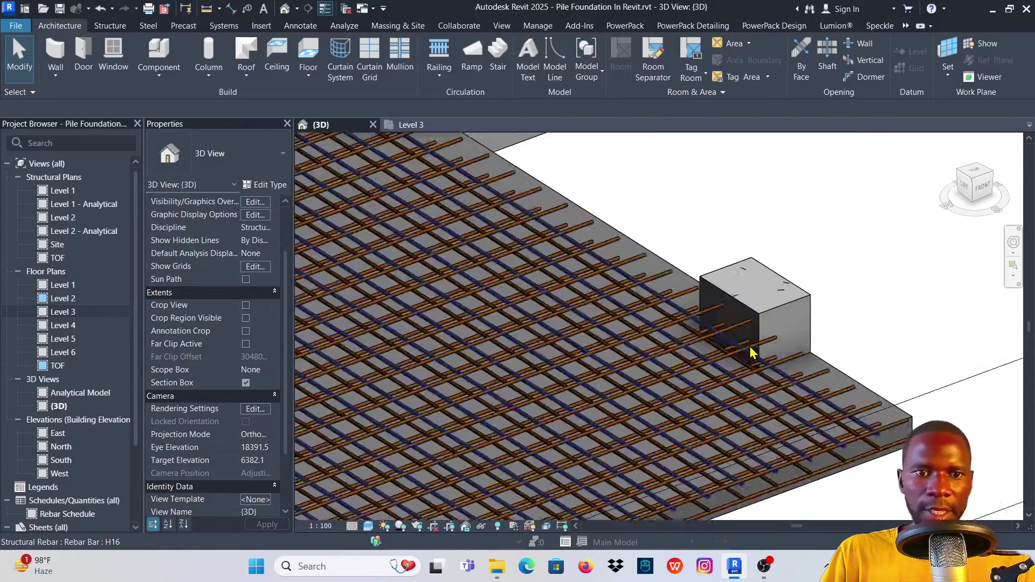
{"action": "scroll", "coordinate": [753, 353], "scroll_direction": "up", "scroll_amount": 4}
{"action": "scroll", "coordinate": [704, 427], "scroll_direction": "down", "scroll_amount": 5}
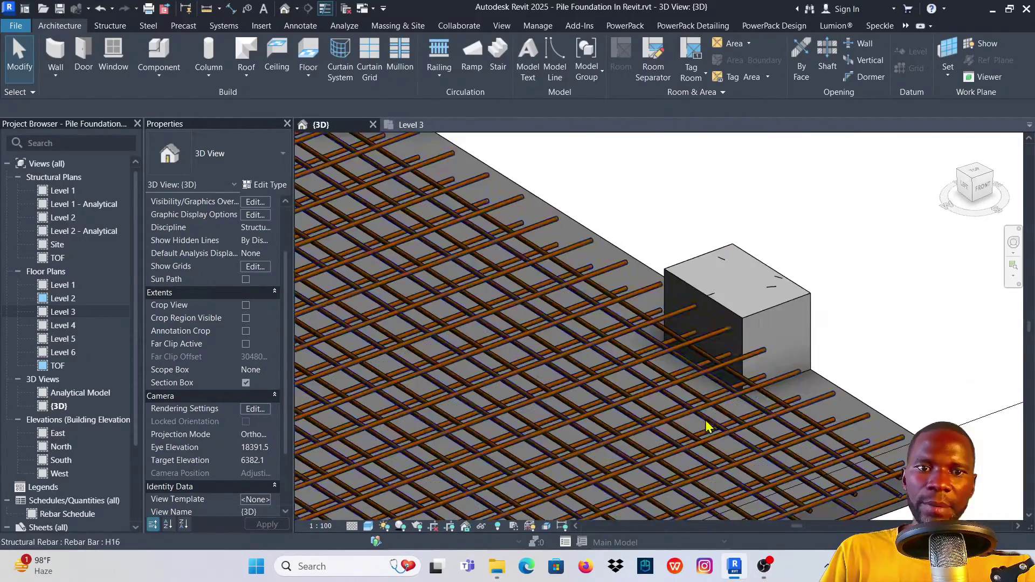
{"action": "scroll", "coordinate": [762, 411], "scroll_direction": "up", "scroll_amount": 4}
{"action": "scroll", "coordinate": [727, 428], "scroll_direction": "down", "scroll_amount": 2}
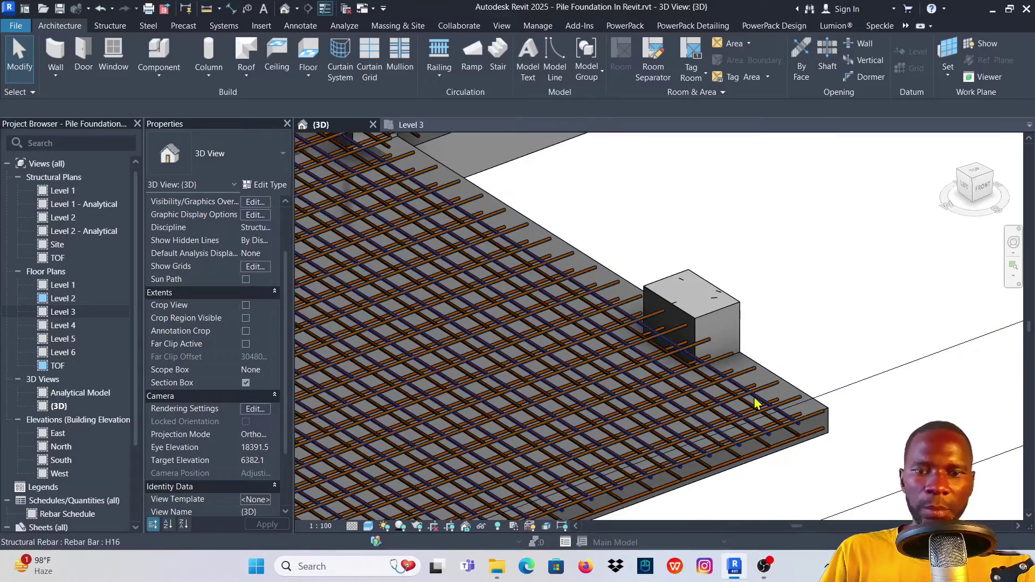
{"action": "middle_click_drag", "start_coordinate": [793, 388], "coordinate": [755, 423], "text": "shift"}
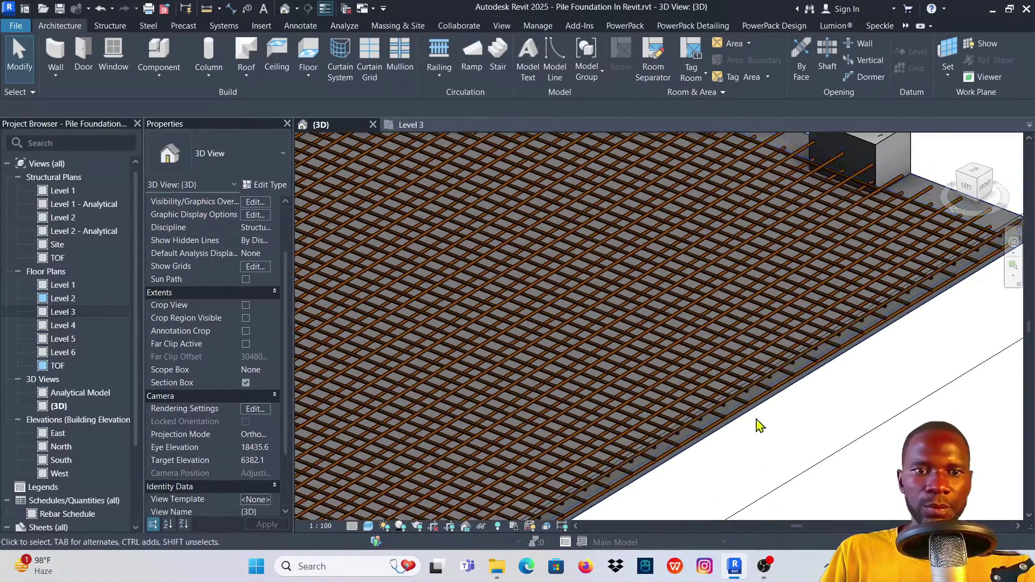
{"action": "left_click", "coordinate": [681, 452]}
{"action": "scroll", "coordinate": [799, 358], "scroll_direction": "up", "scroll_amount": 4}
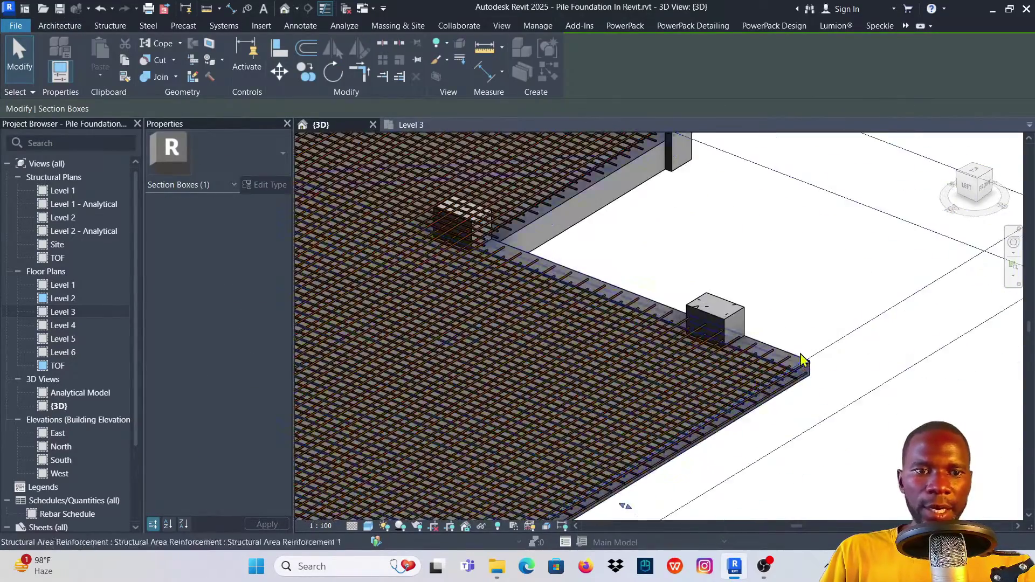
{"action": "left_click", "coordinate": [799, 358]}
{"action": "scroll", "coordinate": [787, 357], "scroll_direction": "down", "scroll_amount": 3}
{"action": "scroll", "coordinate": [782, 355], "scroll_direction": "down", "scroll_amount": 3}
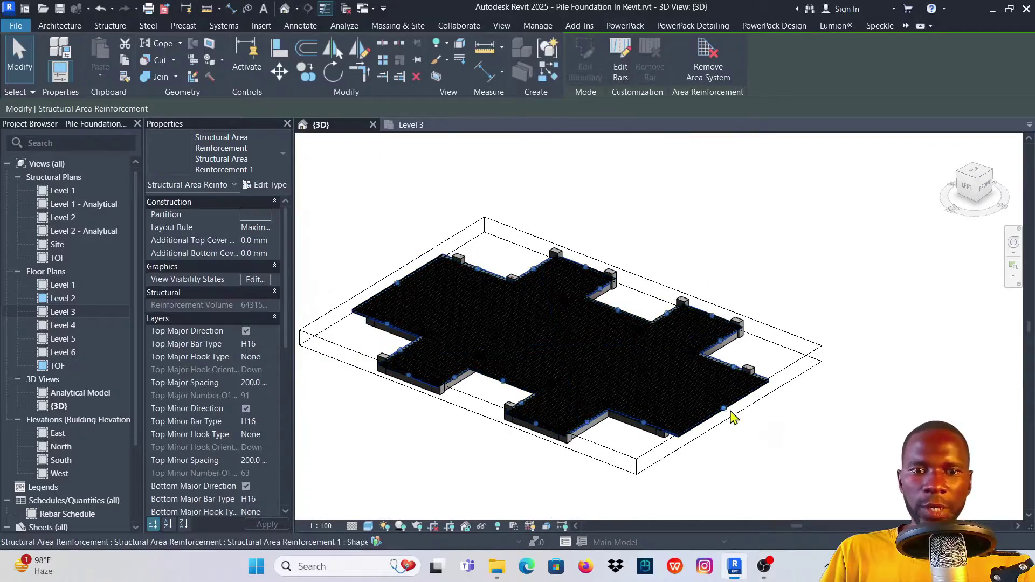
{"action": "mouse_move", "coordinate": [753, 442]}
{"action": "middle_mouse_down", "text": "shift"}
{"action": "mouse_move", "coordinate": [723, 420]}
{"action": "mouse_move", "coordinate": [743, 431]}
{"action": "middle_mouse_up", "text": "shift"}
{"action": "key", "text": "Escape"}
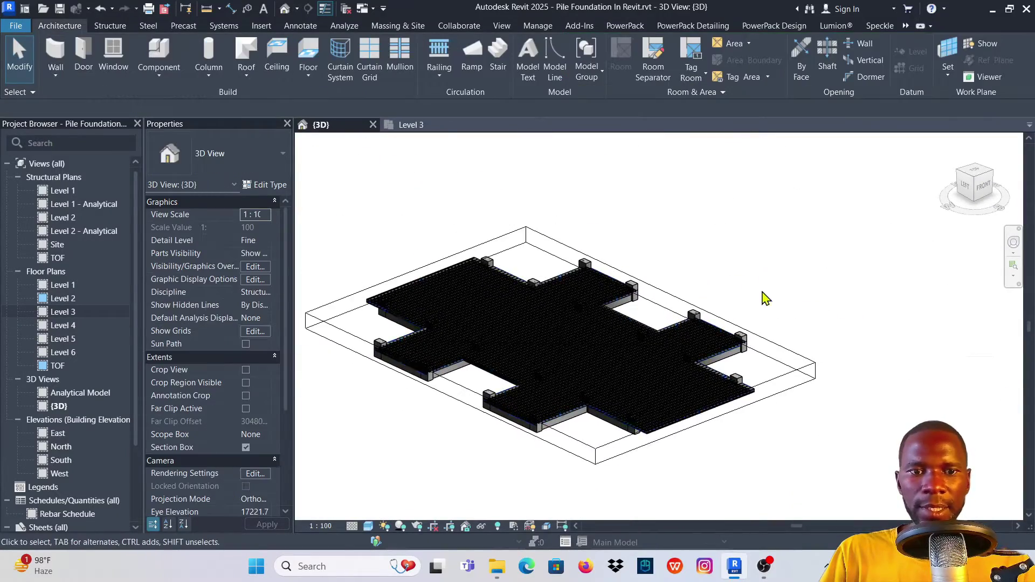
{"action": "scroll", "coordinate": [746, 355], "scroll_direction": "up", "scroll_amount": 6}
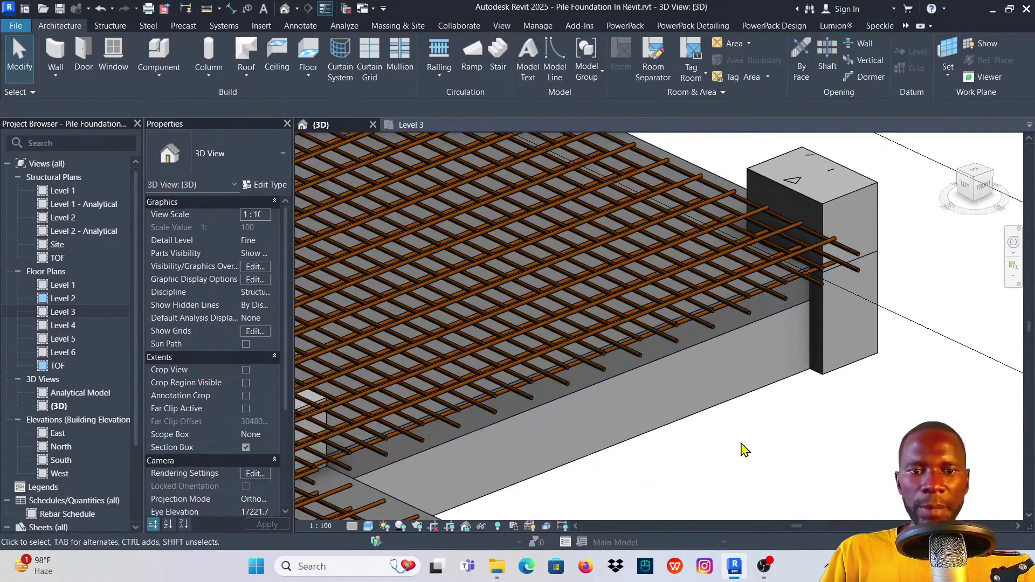
Undo the orbit, Shaded style and unobscured rebar display changes in the 3D view.
{"action": "scroll", "coordinate": [743, 449], "scroll_direction": "down", "scroll_amount": 5}
{"action": "key", "text": "h"}
{"action": "key", "text": "l"}
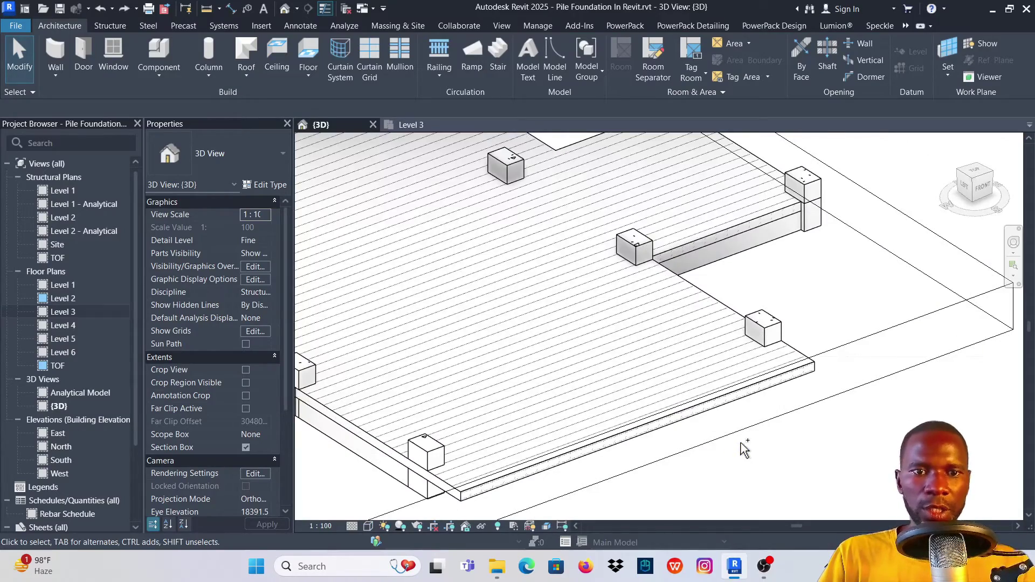
{"action": "scroll", "coordinate": [744, 449], "scroll_direction": "down", "scroll_amount": 6}
{"action": "scroll", "coordinate": [596, 342], "scroll_direction": "up", "scroll_amount": 2}
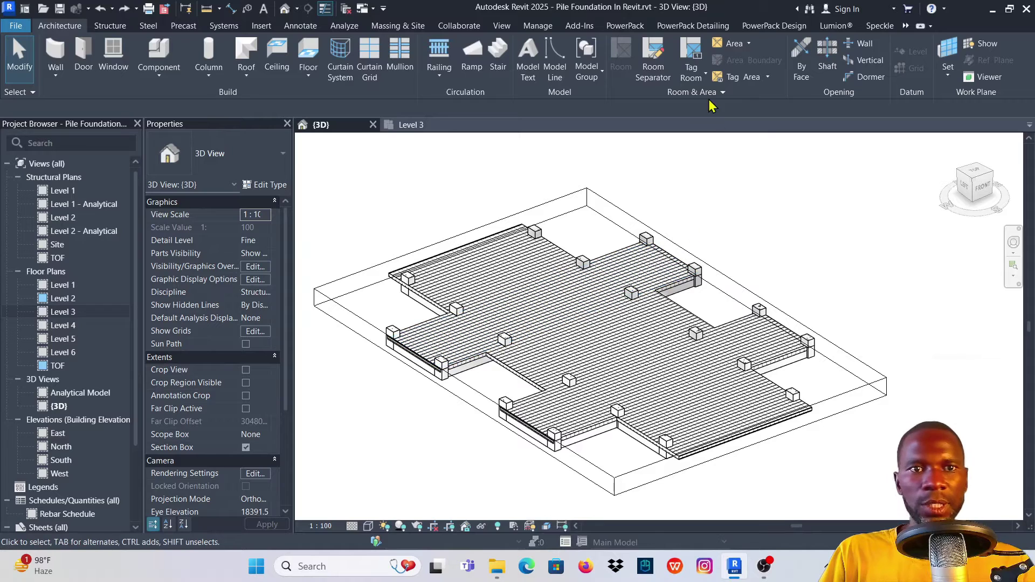
Try to reveal the slab's rebar in the 3D view with PowerPack Detailing's Show All Reinforcement command.
{"action": "left_click", "coordinate": [680, 27]}
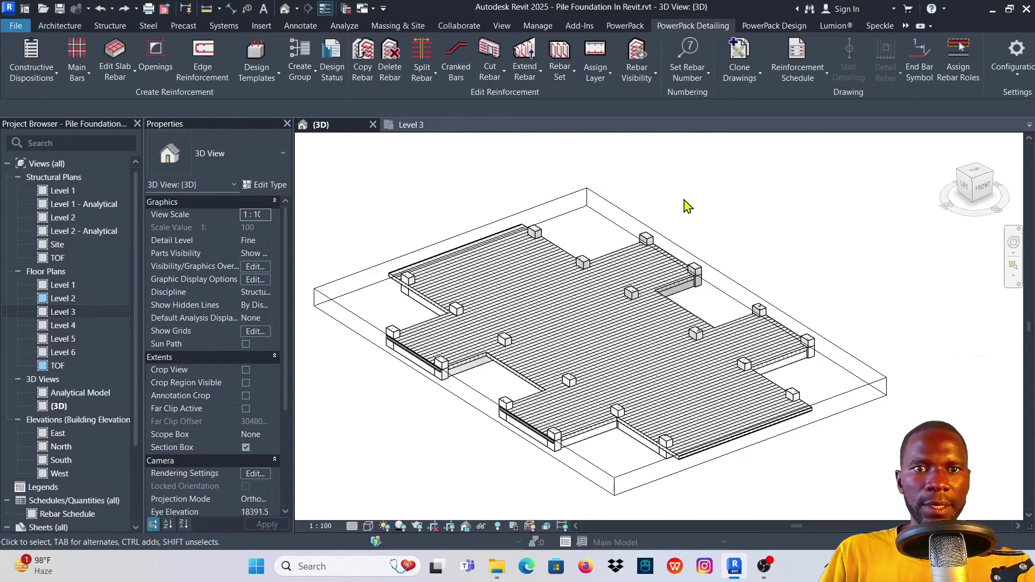
{"action": "left_click", "coordinate": [655, 79]}
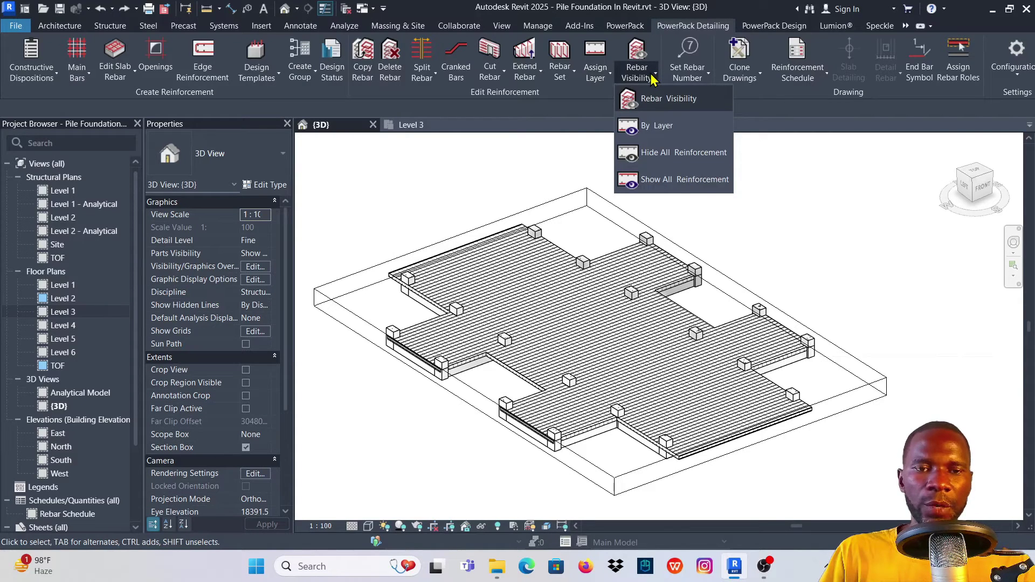
{"action": "left_click", "coordinate": [680, 182]}
{"action": "scroll", "coordinate": [764, 374], "scroll_direction": "up", "scroll_amount": 3}
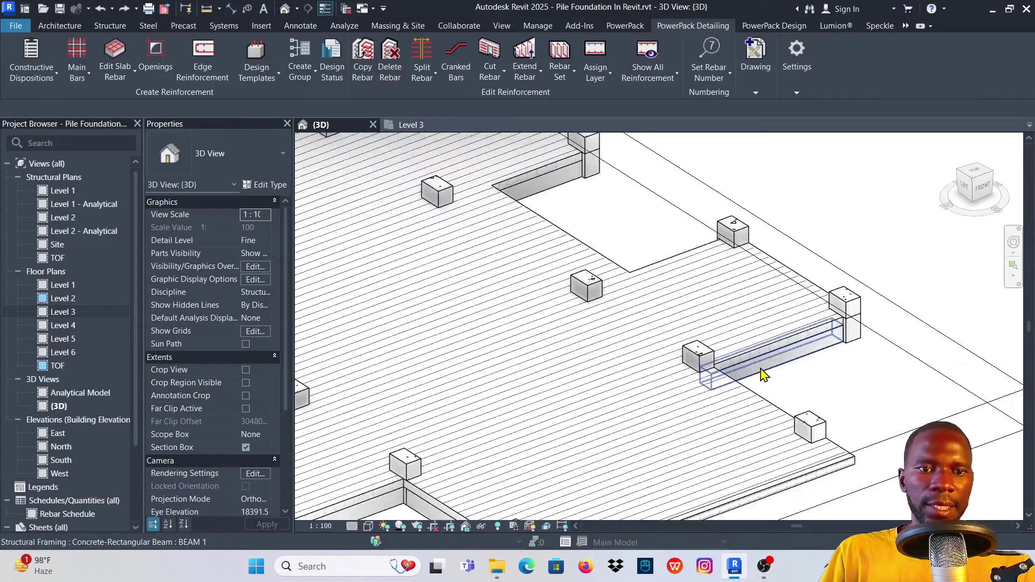
{"action": "scroll", "coordinate": [764, 375], "scroll_direction": "down", "scroll_amount": 6}
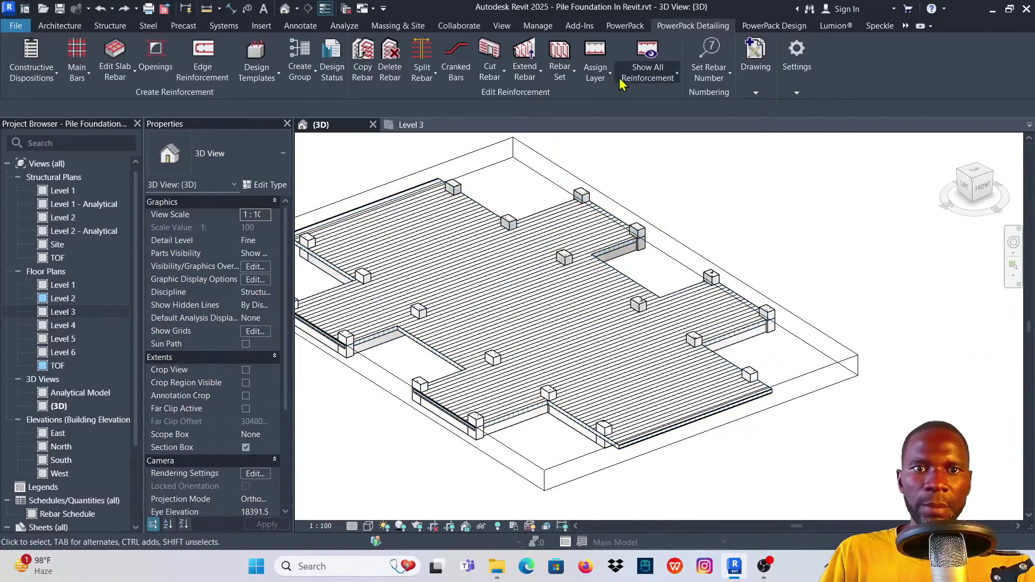
Set the rebar appearance to Line for the active view with PowerPack's Rebar Visibility, and check the bars at the slab edges.
{"action": "left_click", "coordinate": [611, 75]}
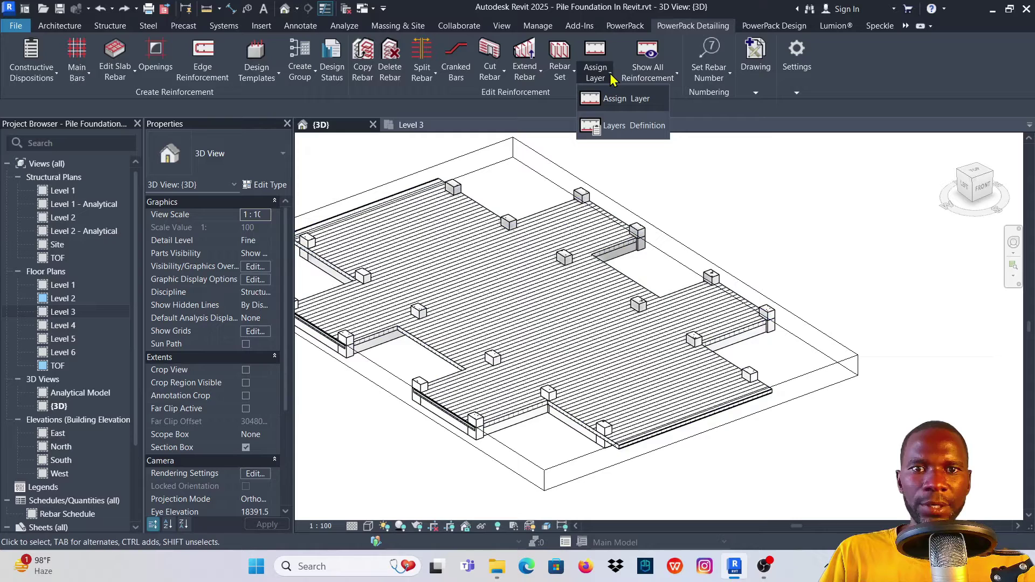
{"action": "left_click", "coordinate": [670, 78]}
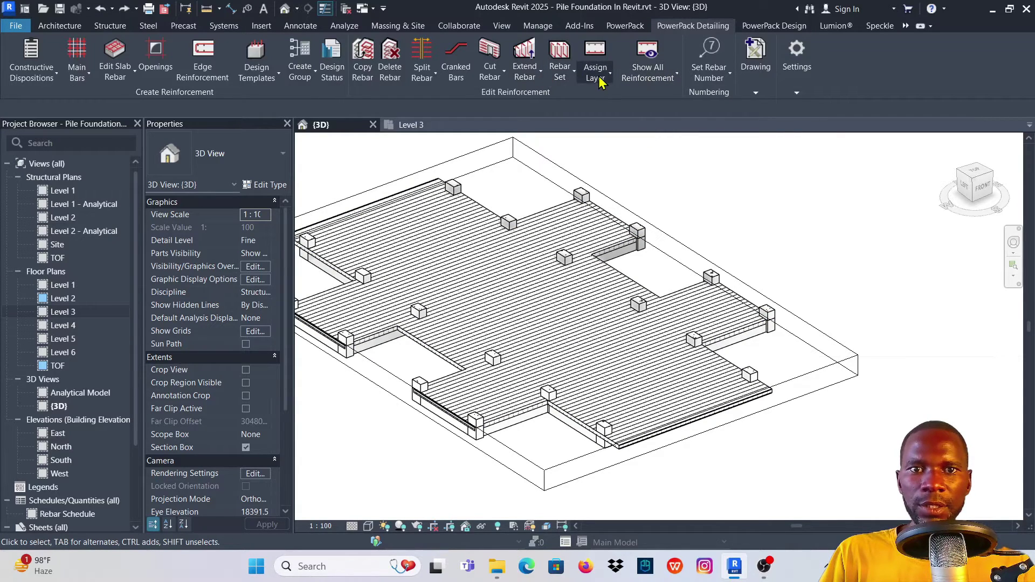
{"action": "left_click", "coordinate": [678, 76]}
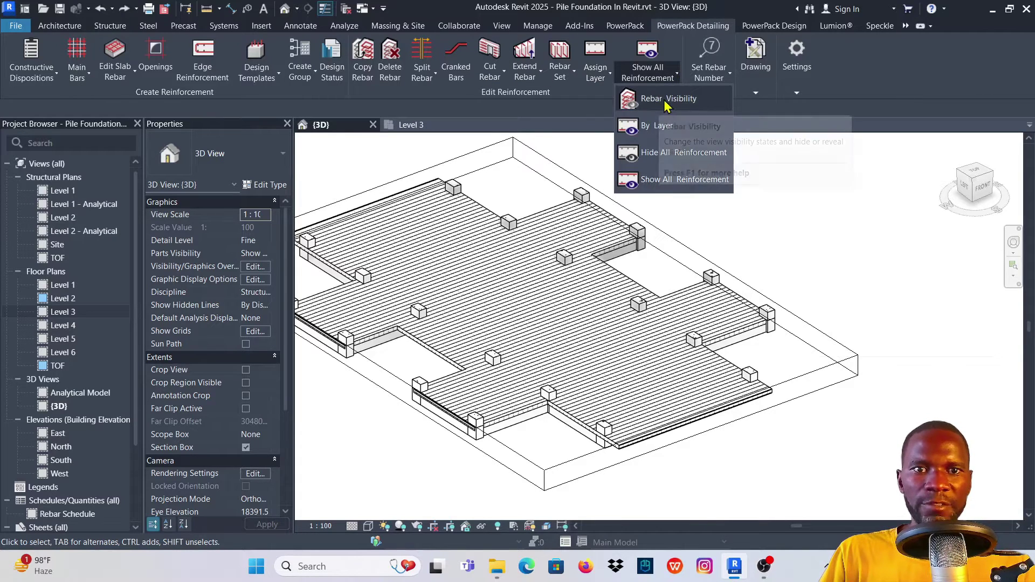
{"action": "left_click", "coordinate": [656, 103]}
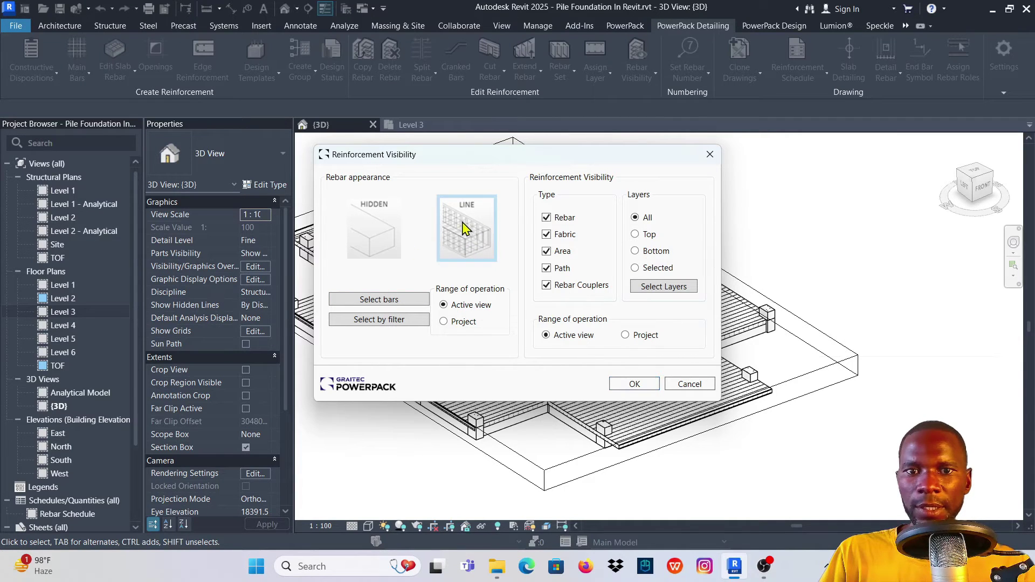
{"action": "left_click", "coordinate": [634, 384]}
{"action": "scroll", "coordinate": [761, 401], "scroll_direction": "up", "scroll_amount": 5}
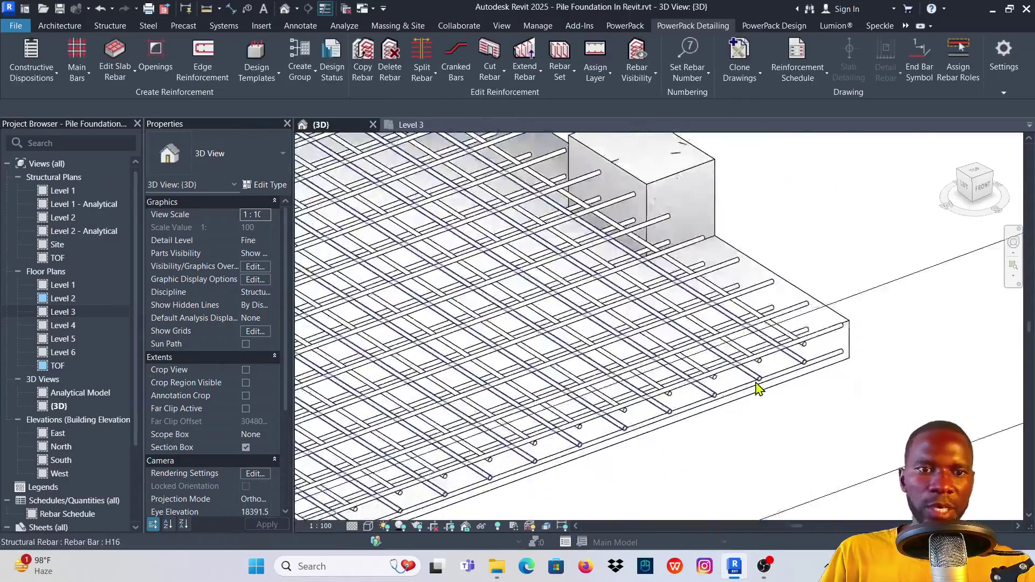
{"action": "scroll", "coordinate": [647, 420], "scroll_direction": "down", "scroll_amount": 6}
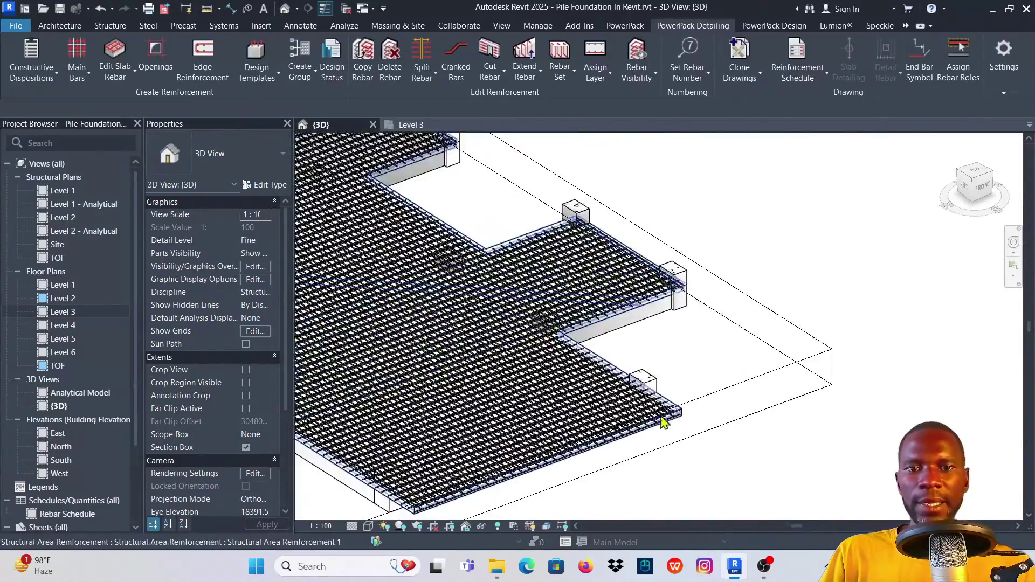
{"action": "scroll", "coordinate": [600, 240], "scroll_direction": "up", "scroll_amount": 5}
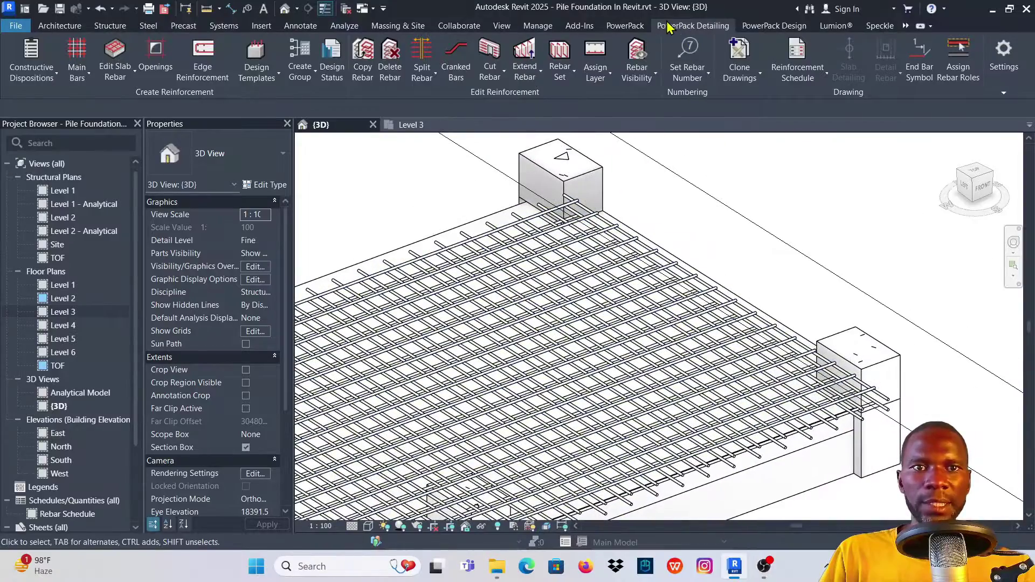
Examine the bars across the slab in 3D, and check the area reinforcement's bar types and top major spacing in its properties.
{"action": "scroll", "coordinate": [644, 226], "scroll_direction": "down", "scroll_amount": 4}
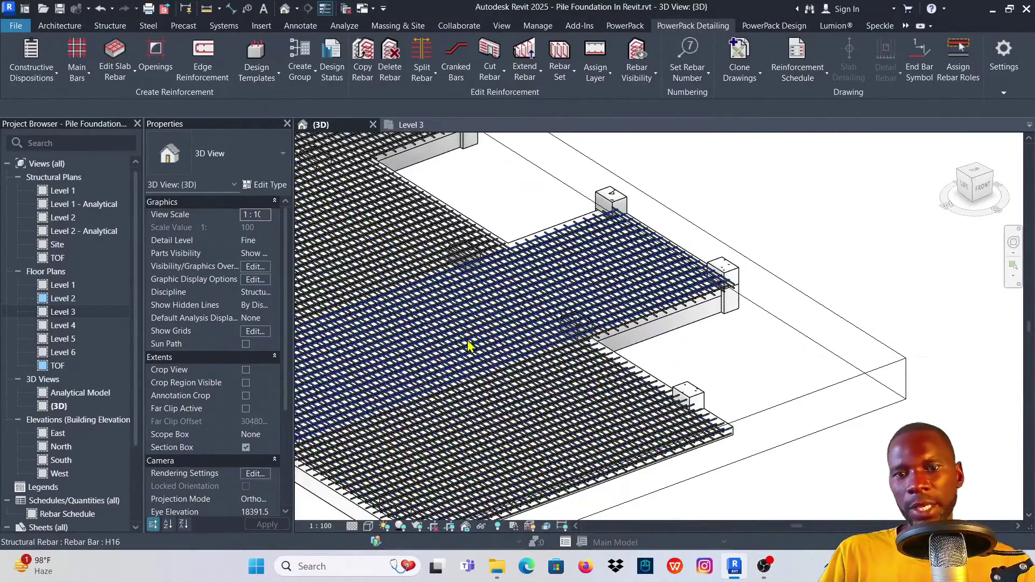
{"action": "scroll", "coordinate": [686, 331], "scroll_direction": "down", "scroll_amount": 4}
{"action": "scroll", "coordinate": [693, 331], "scroll_direction": "up", "scroll_amount": 6}
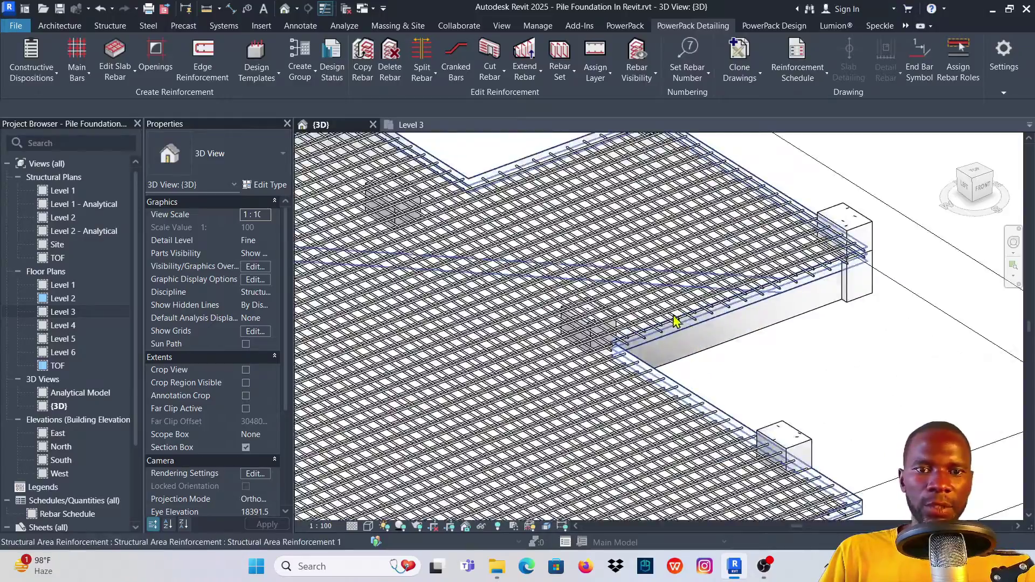
{"action": "scroll", "coordinate": [677, 321], "scroll_direction": "down", "scroll_amount": 3}
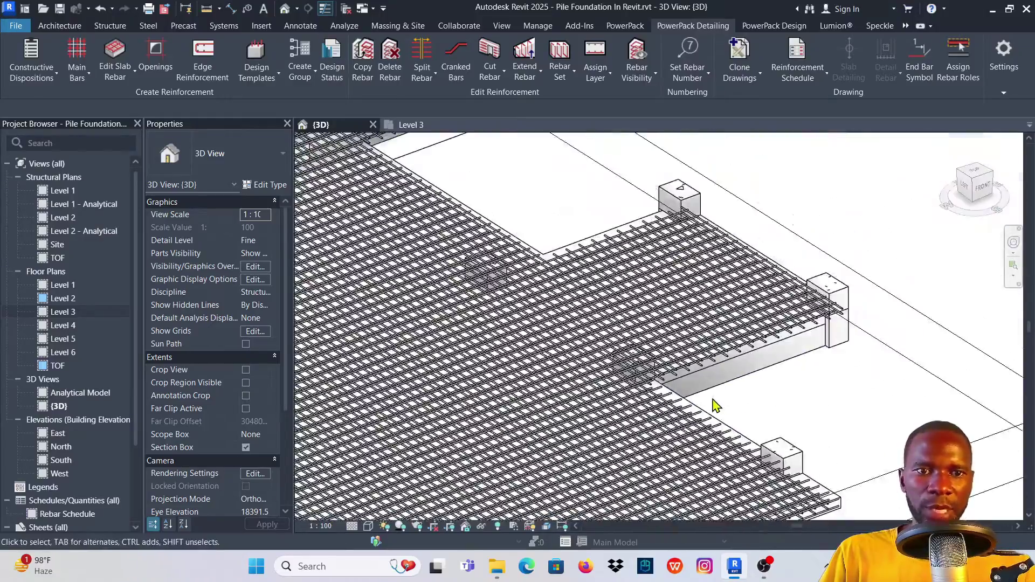
{"action": "scroll", "coordinate": [736, 317], "scroll_direction": "down", "scroll_amount": 2}
{"action": "scroll", "coordinate": [728, 299], "scroll_direction": "down", "scroll_amount": 4}
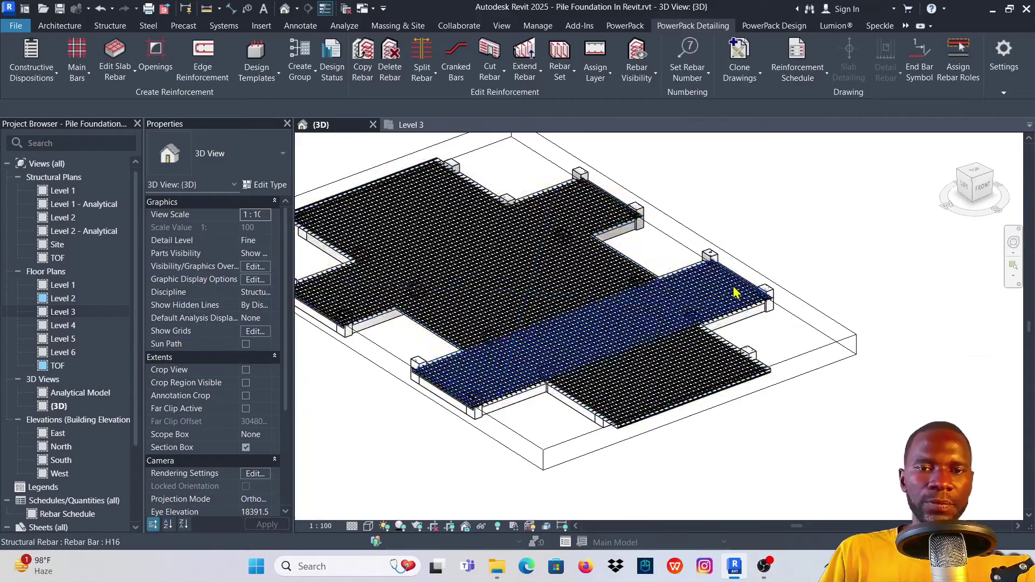
{"action": "scroll", "coordinate": [579, 298], "scroll_direction": "up", "scroll_amount": 2}
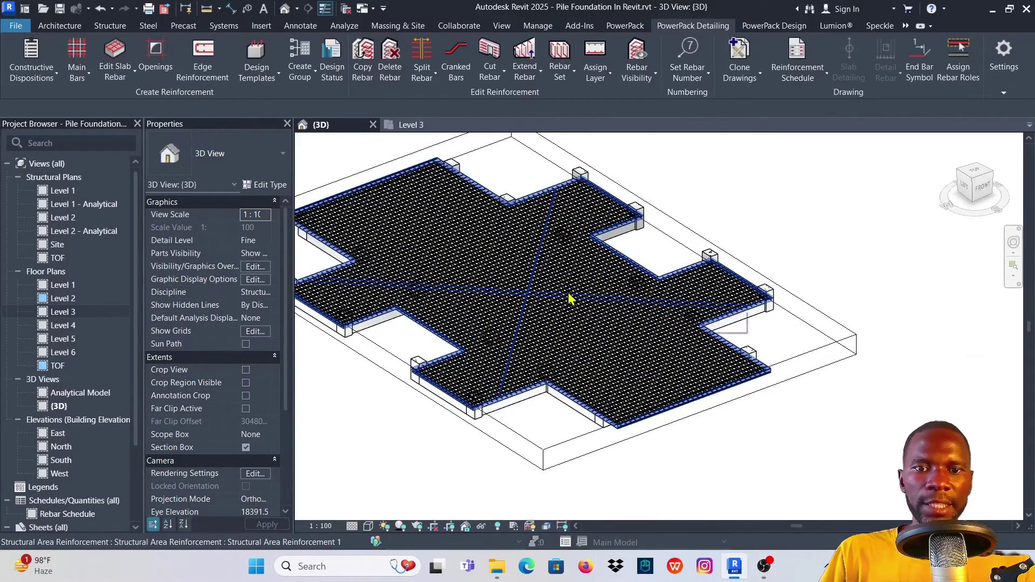
{"action": "left_click", "coordinate": [570, 298]}
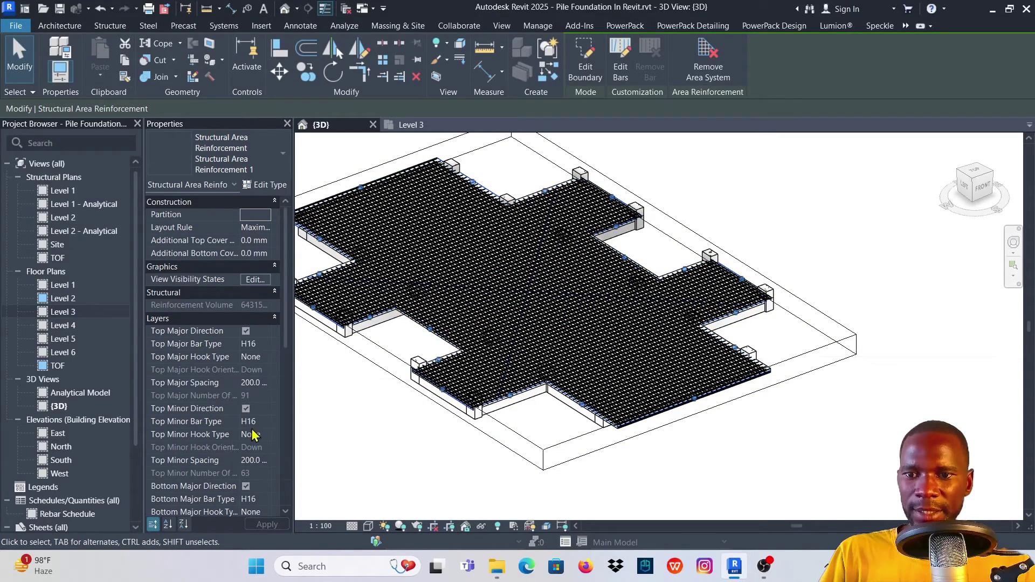
{"action": "left_click", "coordinate": [257, 383]}
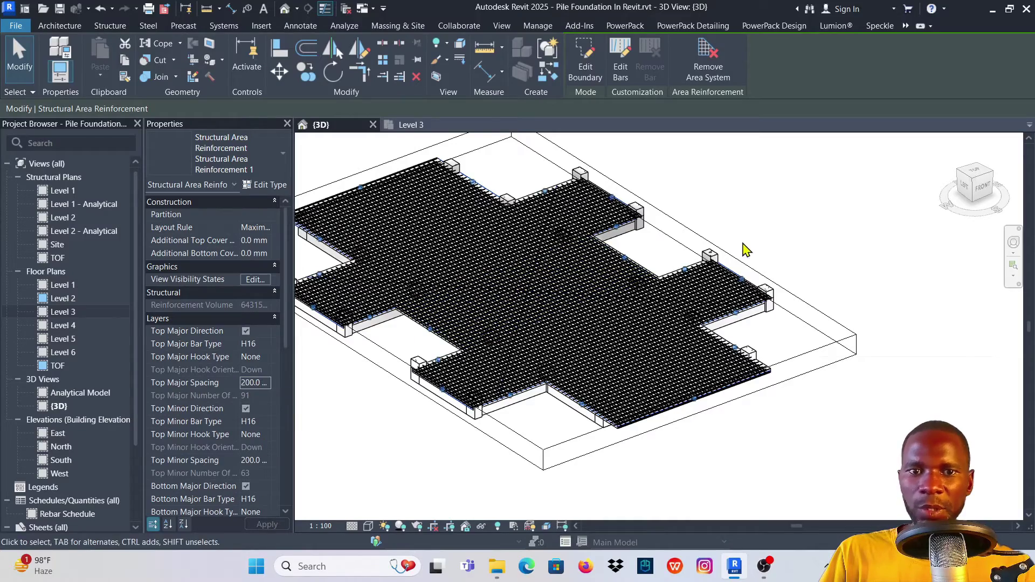
Select the slab's area reinforcement again and inspect its bar layout and layer properties close up and as a whole.
{"action": "scroll", "coordinate": [739, 215], "scroll_direction": "down", "scroll_amount": 3}
{"action": "left_click", "coordinate": [738, 212]}
{"action": "scroll", "coordinate": [684, 255], "scroll_direction": "up", "scroll_amount": 3}
{"action": "scroll", "coordinate": [684, 255], "scroll_direction": "up", "scroll_amount": 2}
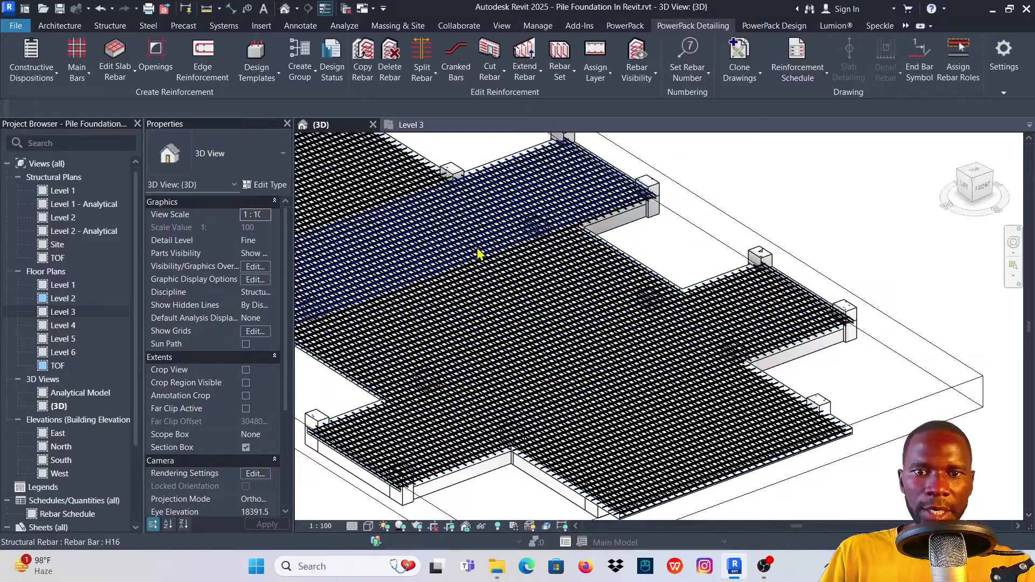
{"action": "left_click", "coordinate": [488, 282]}
{"action": "scroll", "coordinate": [488, 283], "scroll_direction": "down", "scroll_amount": 4}
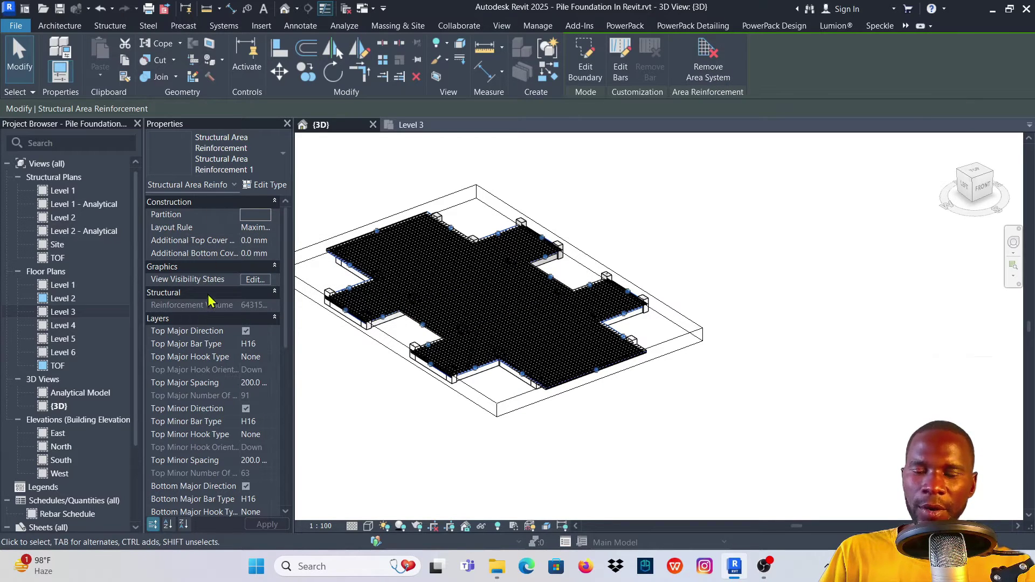
{"action": "scroll", "coordinate": [421, 291], "scroll_direction": "up", "scroll_amount": 5}
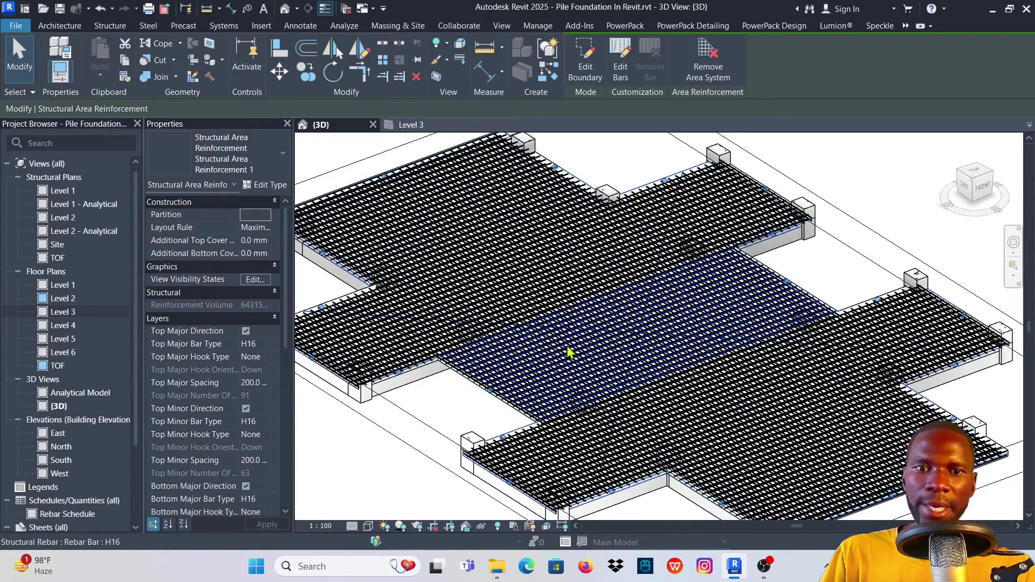
{"action": "scroll", "coordinate": [454, 312], "scroll_direction": "down", "scroll_amount": 5}
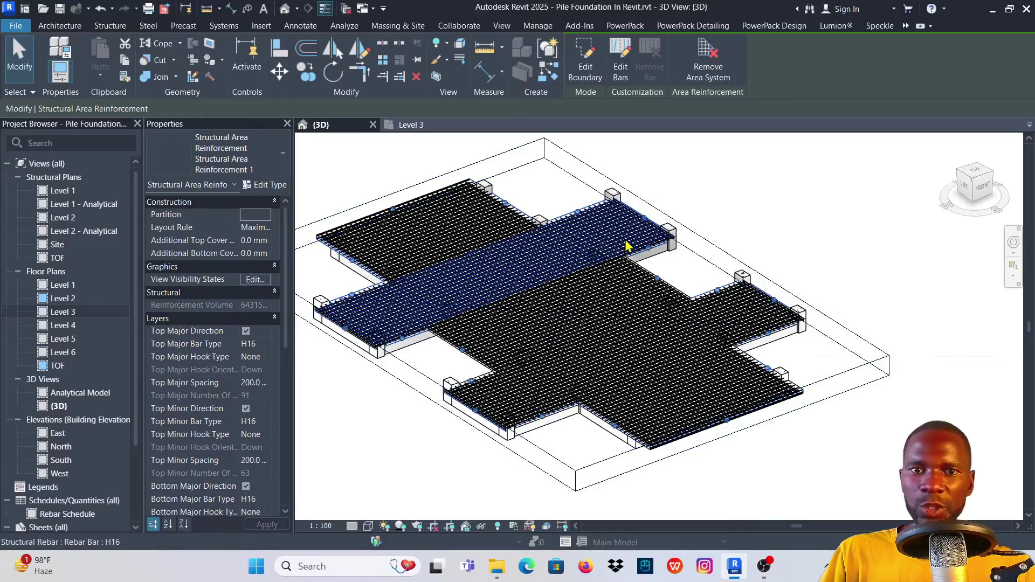
{"action": "scroll", "coordinate": [646, 242], "scroll_direction": "up", "scroll_amount": 4}
{"action": "scroll", "coordinate": [644, 247], "scroll_direction": "up", "scroll_amount": 2}
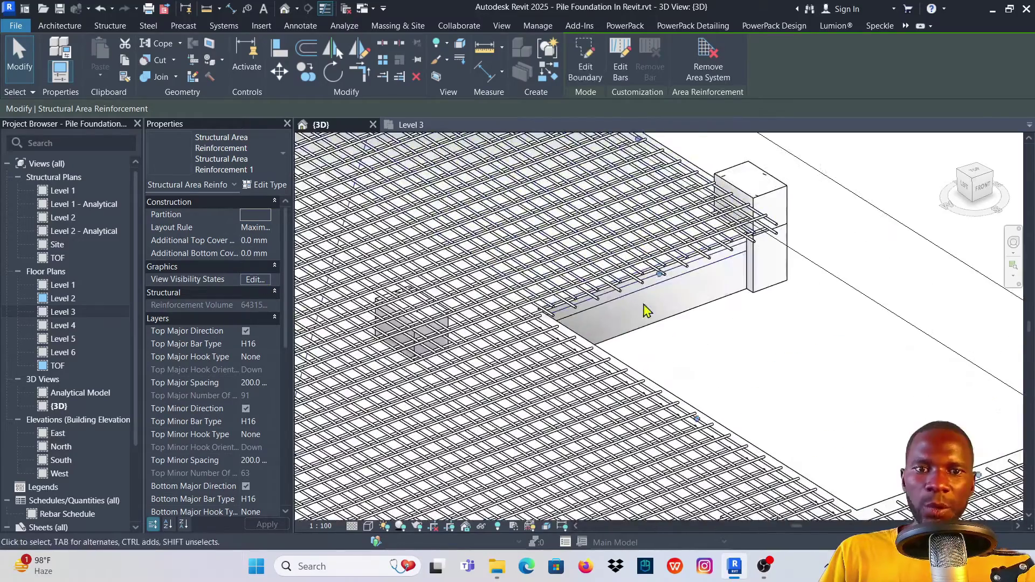
{"action": "scroll", "coordinate": [633, 293], "scroll_direction": "down", "scroll_amount": 2}
{"action": "left_click", "coordinate": [708, 345]}
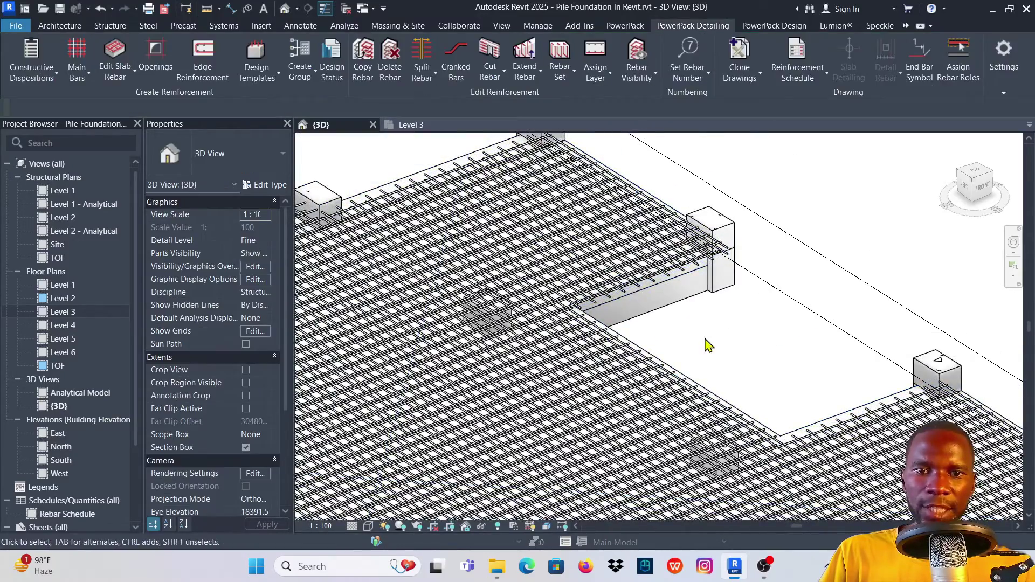
Compare the properties of a single H16 rebar set with those of the whole structural area reinforcement.
{"action": "left_click", "coordinate": [595, 261]}
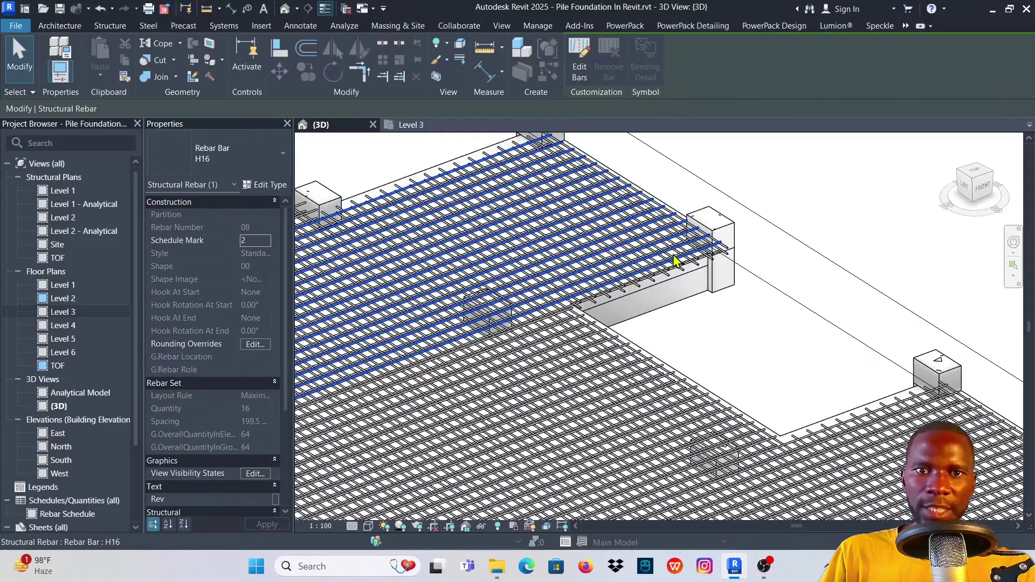
{"action": "scroll", "coordinate": [675, 261], "scroll_direction": "down", "scroll_amount": 6}
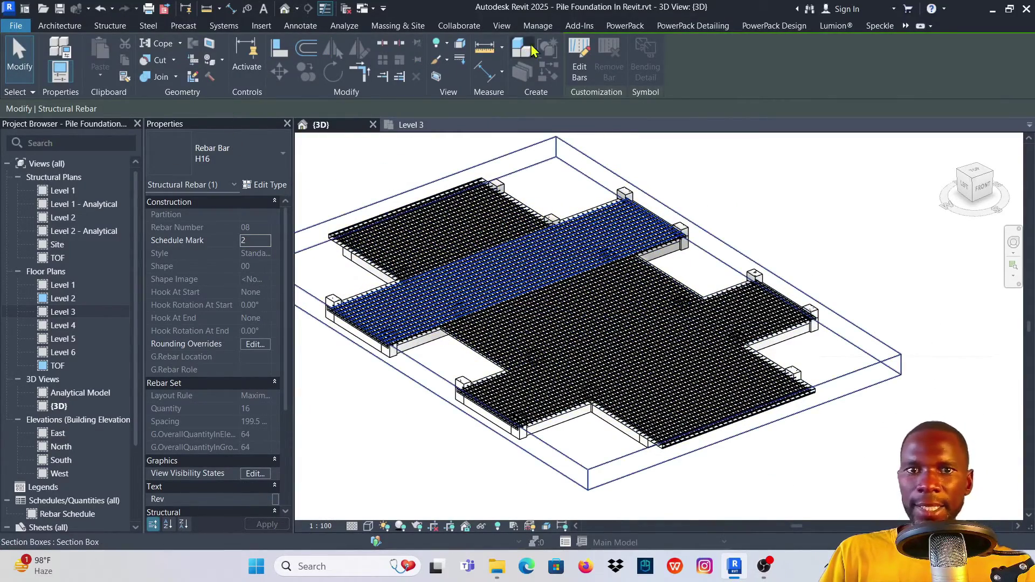
{"action": "key", "text": "Escape"}
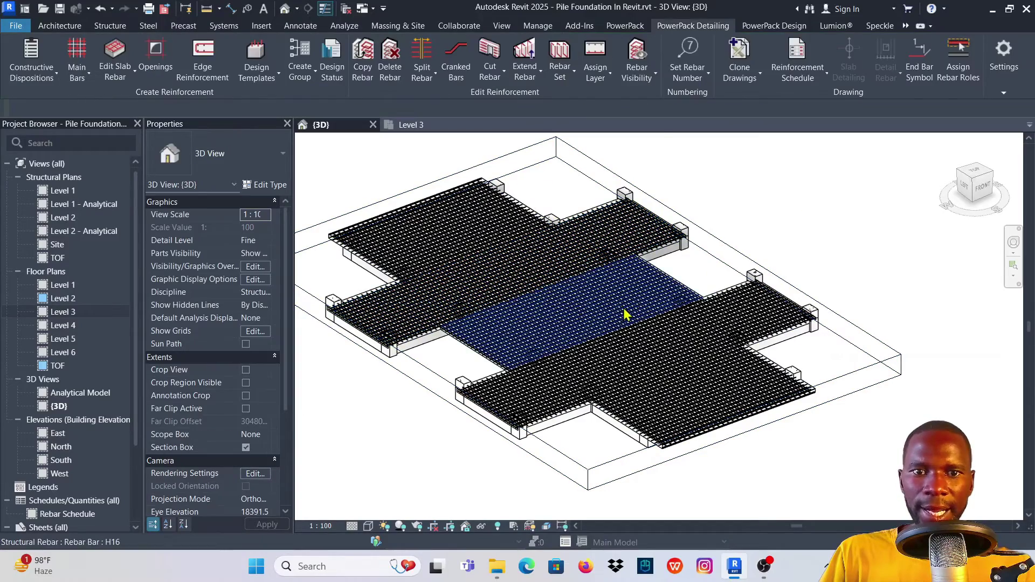
{"action": "left_click", "coordinate": [571, 305]}
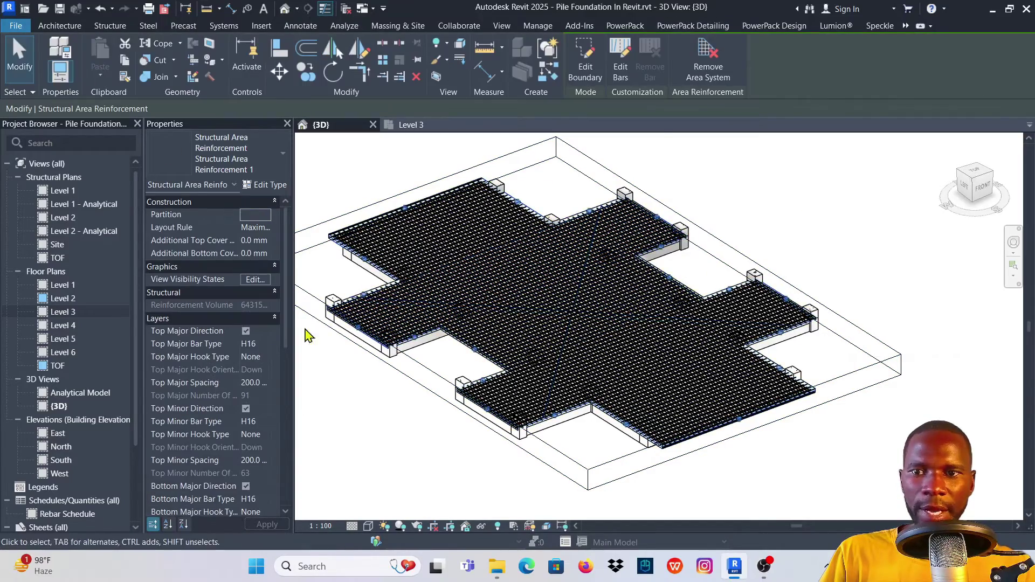
{"action": "key", "text": "Escape"}
Remove the area system from the slab's structural area reinforcement, turning it into independent rebar sets.
{"action": "scroll", "coordinate": [658, 232], "scroll_direction": "up", "scroll_amount": 5}
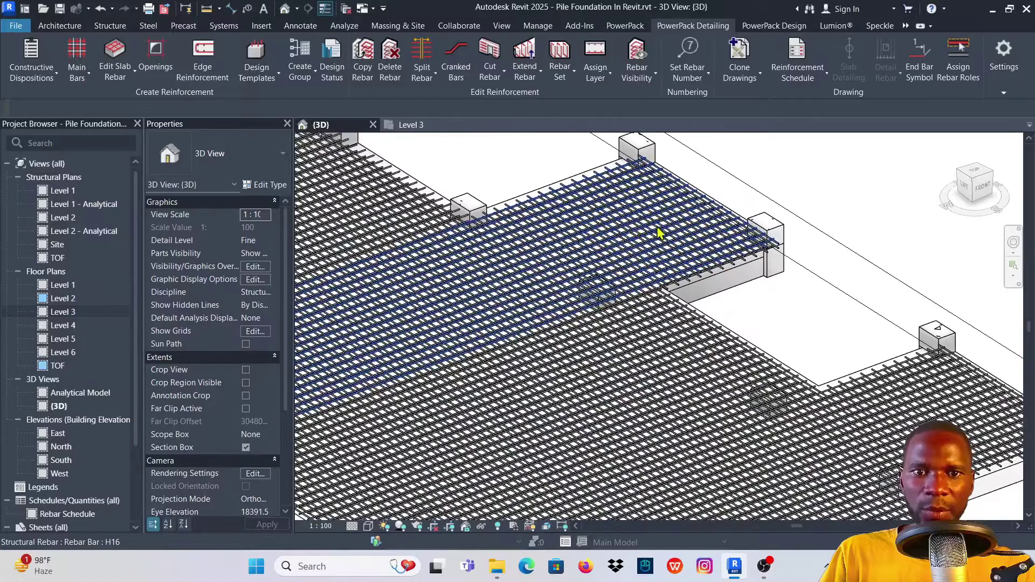
{"action": "scroll", "coordinate": [600, 288], "scroll_direction": "down", "scroll_amount": 5}
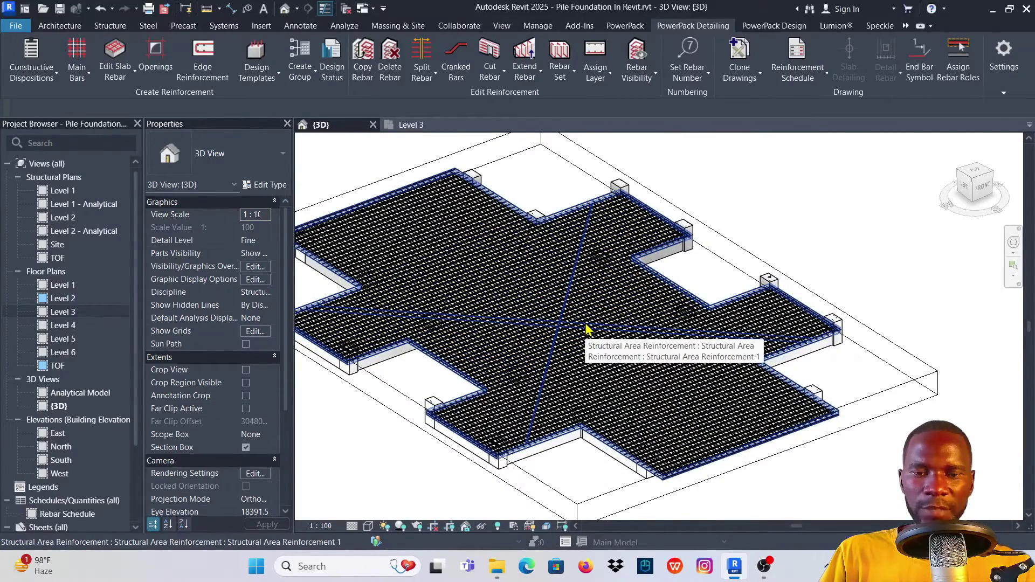
{"action": "left_click", "coordinate": [587, 329]}
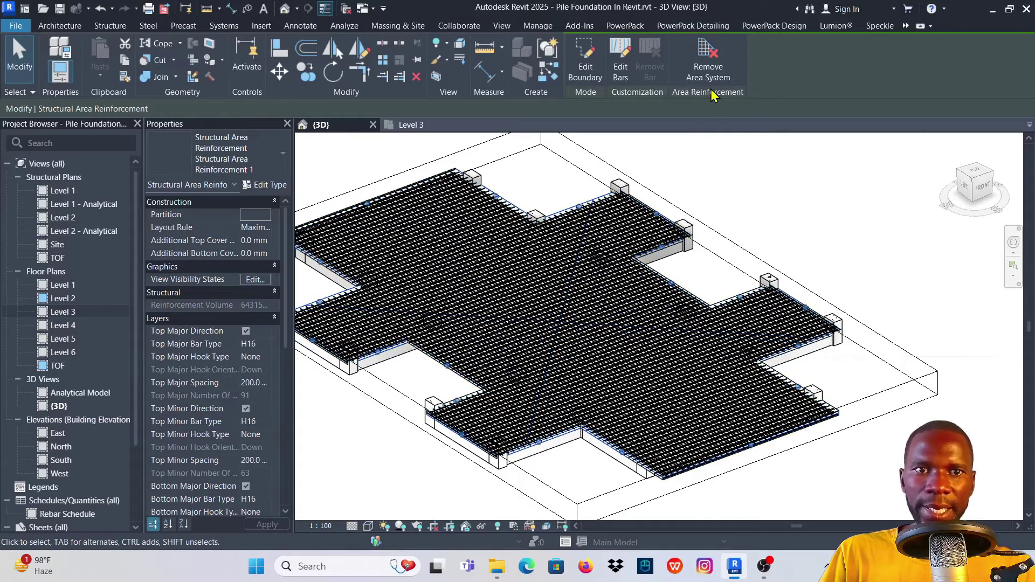
{"action": "left_click", "coordinate": [708, 70]}
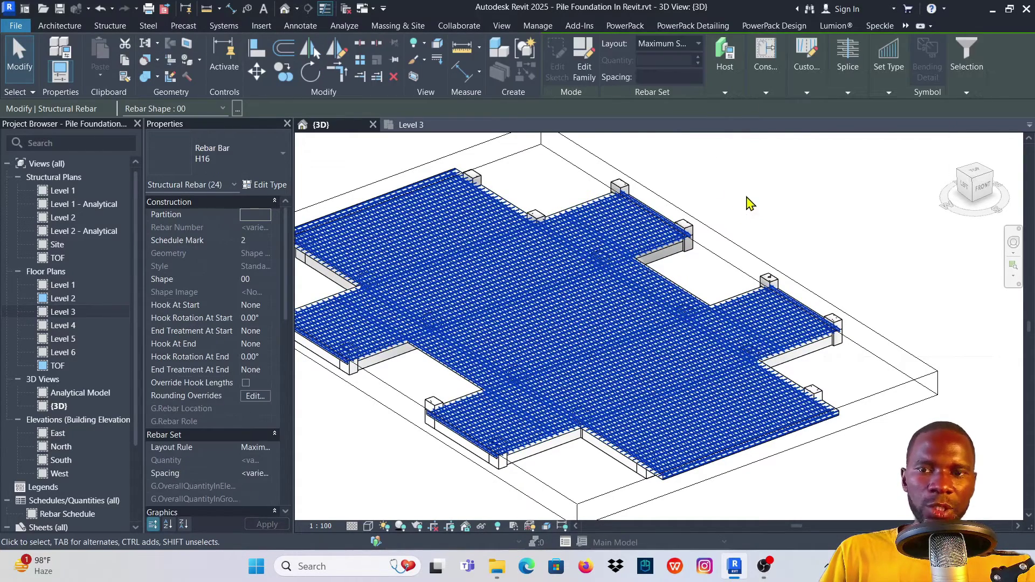
{"action": "left_click", "coordinate": [753, 197]}
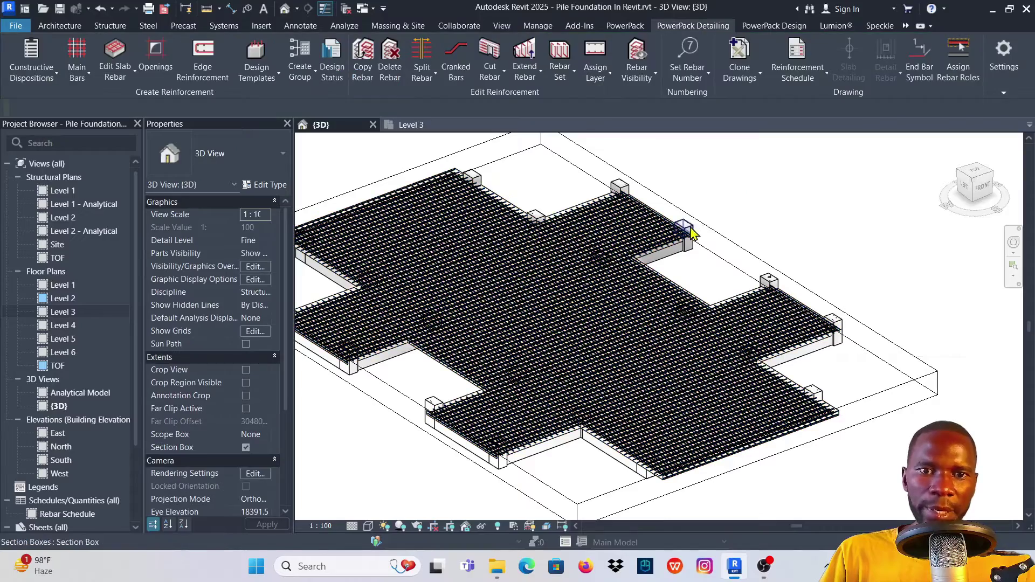
Inspect the layout and spacing settings of the independent H16 rebar set spanning the slab's rear wing.
{"action": "left_click", "coordinate": [622, 232]}
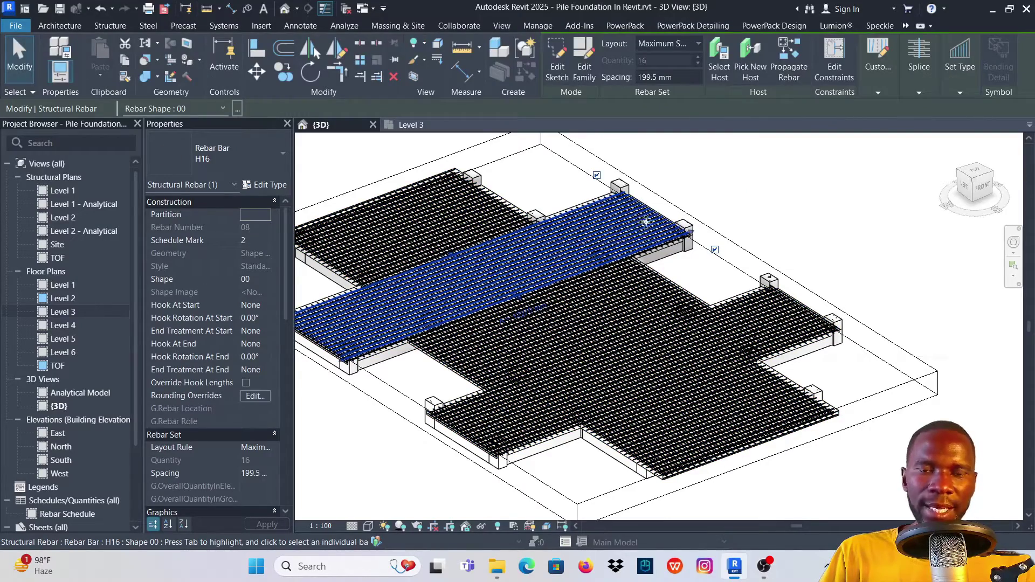
{"action": "scroll", "coordinate": [645, 222], "scroll_direction": "up", "scroll_amount": 5}
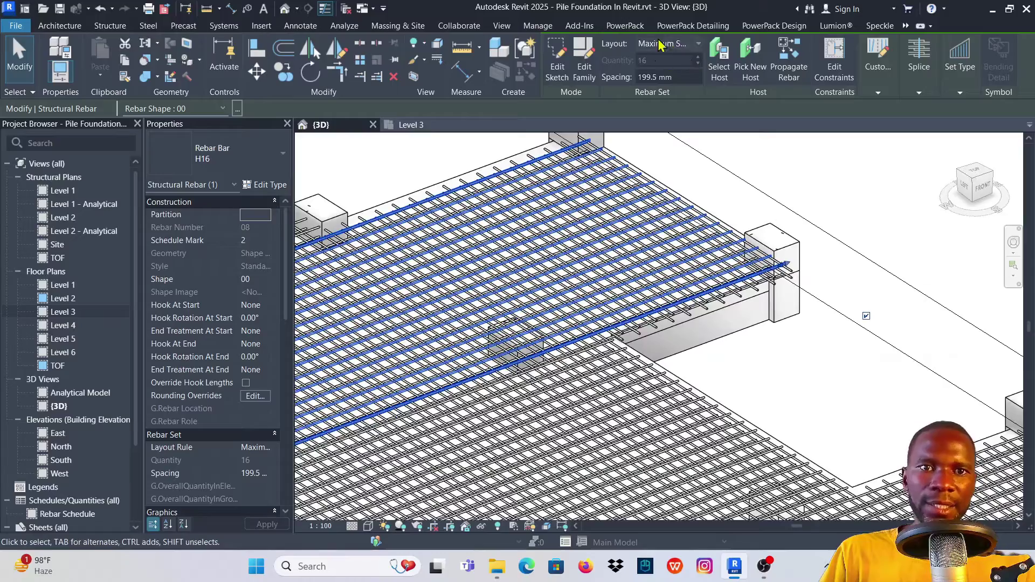
{"action": "scroll", "coordinate": [715, 219], "scroll_direction": "down", "scroll_amount": 3}
{"action": "left_click", "coordinate": [803, 194]}
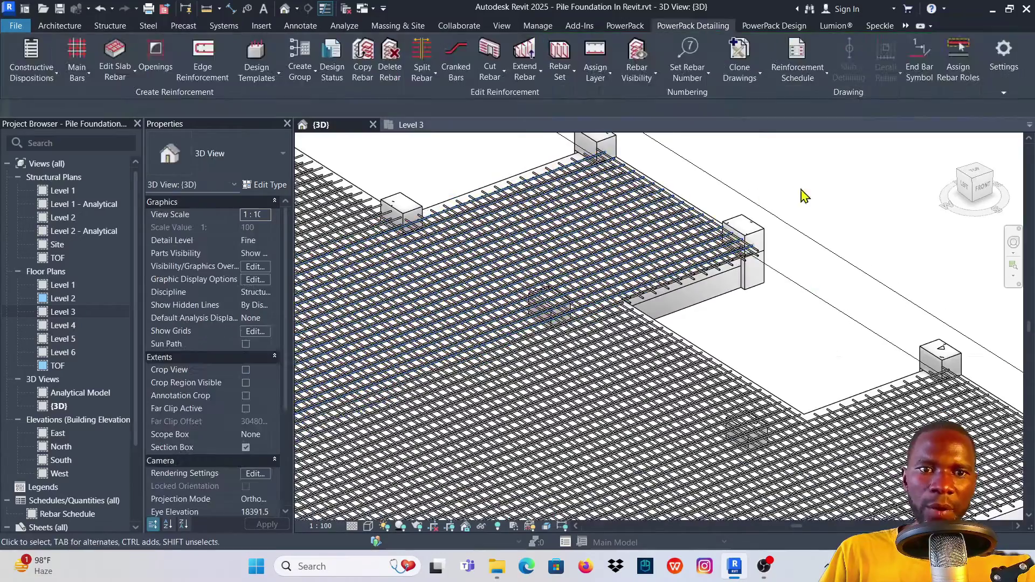
Set the rear wing's H16 rebar set to Maximum Spacing layout with 200 mm spacing.
{"action": "scroll", "coordinate": [711, 237], "scroll_direction": "up", "scroll_amount": 6}
{"action": "scroll", "coordinate": [682, 341], "scroll_direction": "down", "scroll_amount": 2}
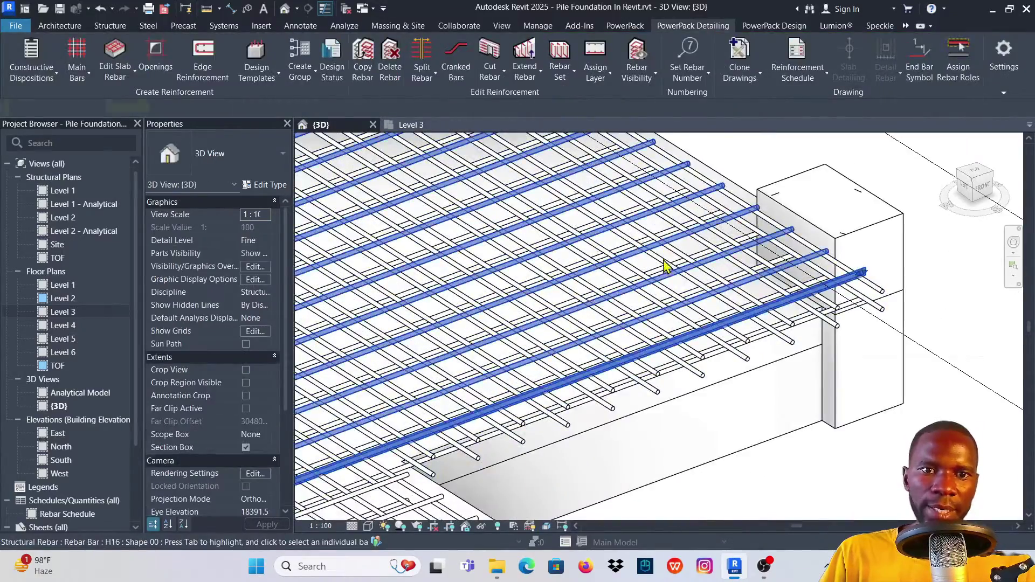
{"action": "left_click", "coordinate": [665, 260]}
{"action": "scroll", "coordinate": [665, 261], "scroll_direction": "down", "scroll_amount": 4}
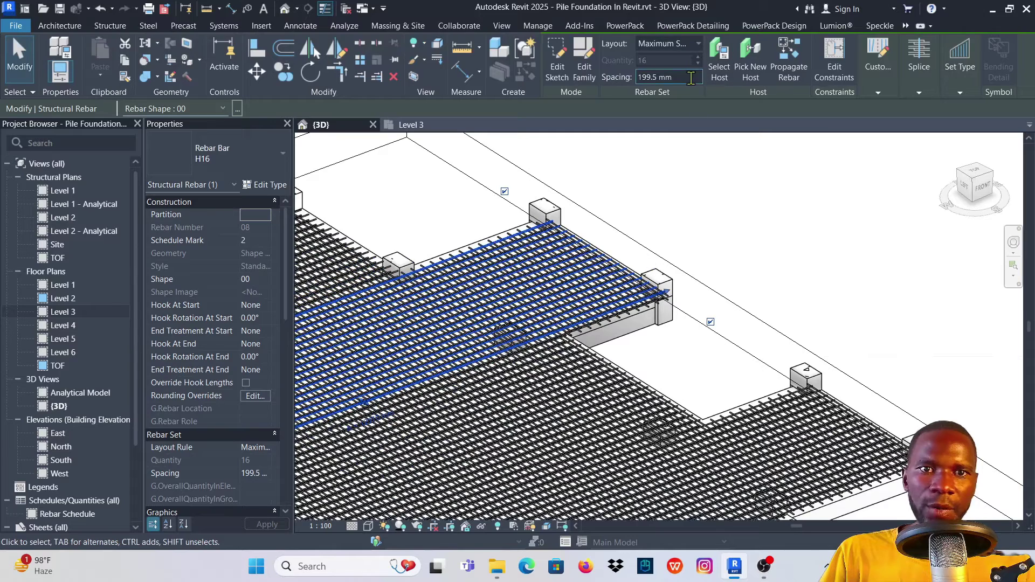
{"action": "left_click", "coordinate": [696, 45]}
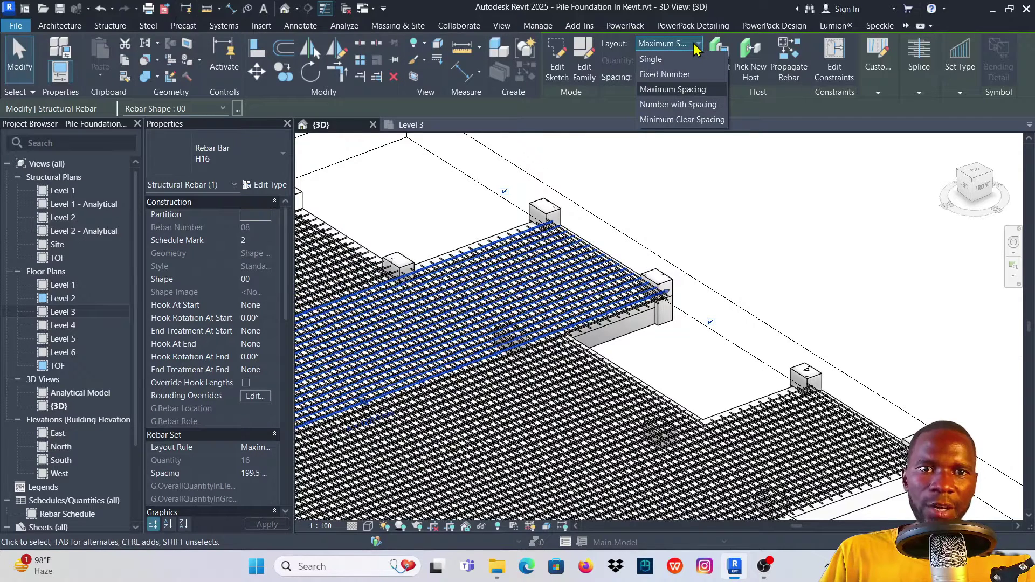
{"action": "left_click", "coordinate": [689, 90]}
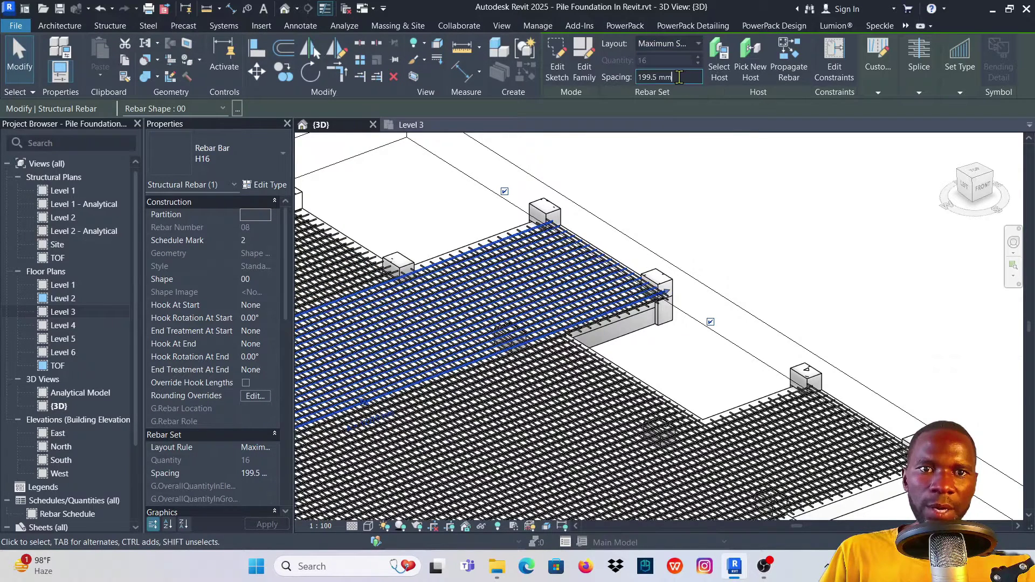
{"action": "type", "text": "2"}
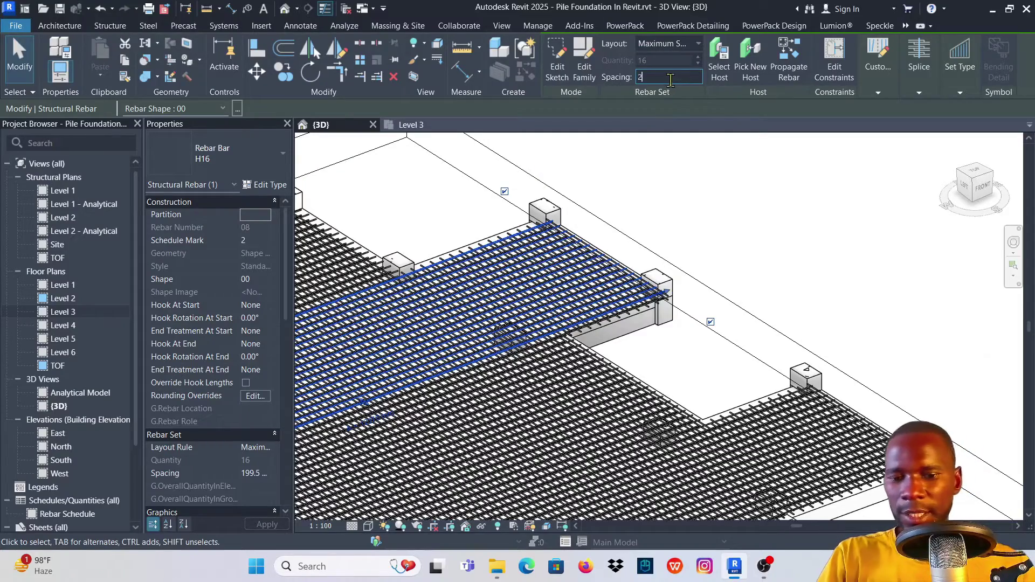
{"action": "type", "text": "00"}
{"action": "key", "text": "Escape"}
{"action": "scroll", "coordinate": [647, 237], "scroll_direction": "down", "scroll_amount": 5}
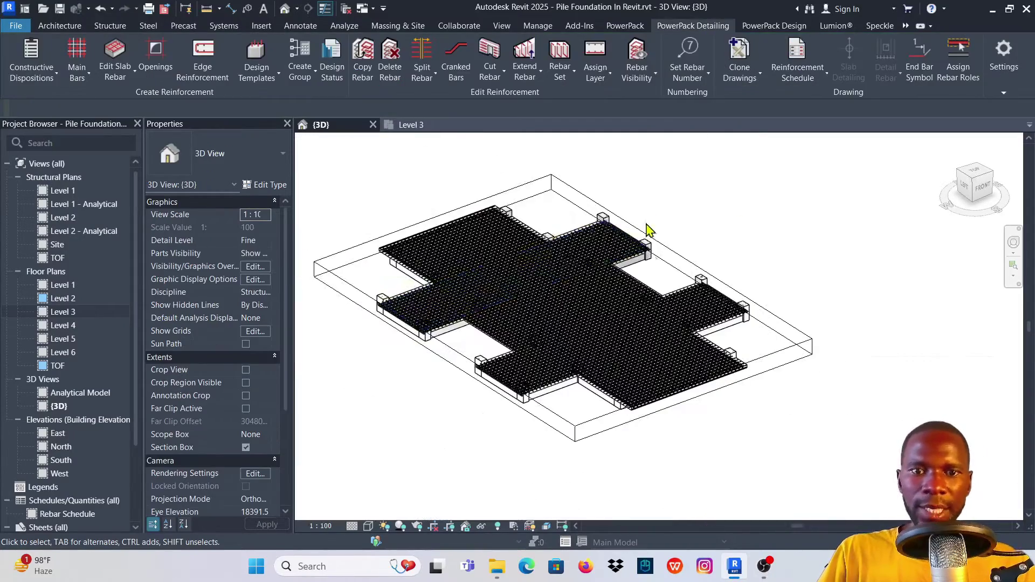
Check the spacing of the front wing's rebar set against that of the rear wing's set.
{"action": "left_click", "coordinate": [598, 341]}
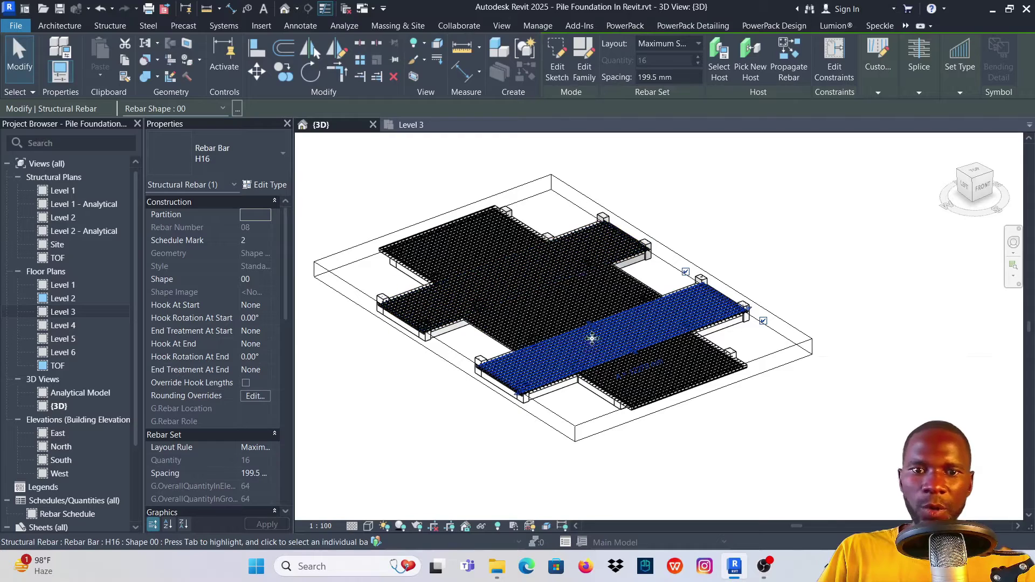
{"action": "left_click", "coordinate": [567, 309]}
{"action": "left_click", "coordinate": [488, 254]}
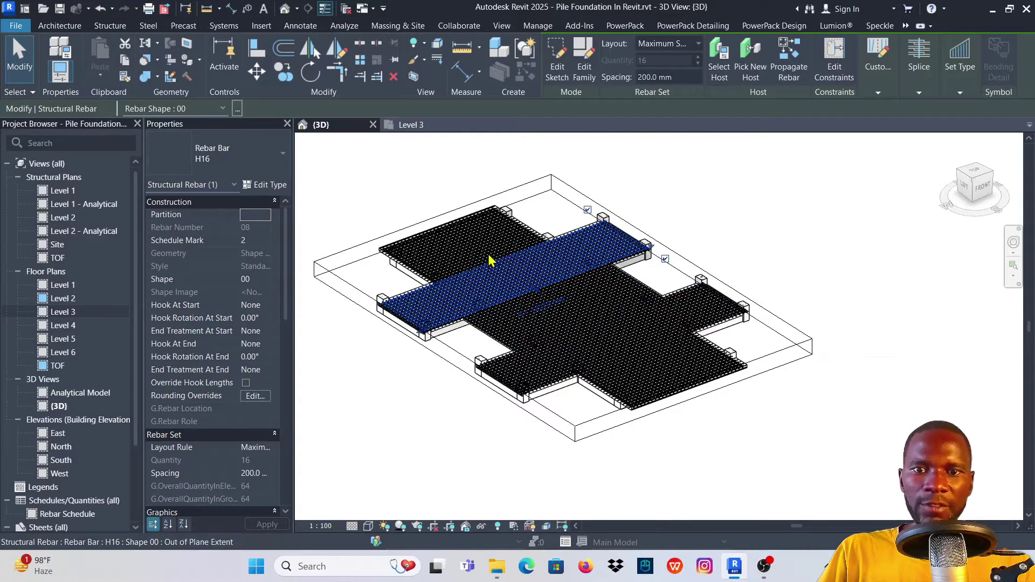
{"action": "left_click", "coordinate": [434, 307]}
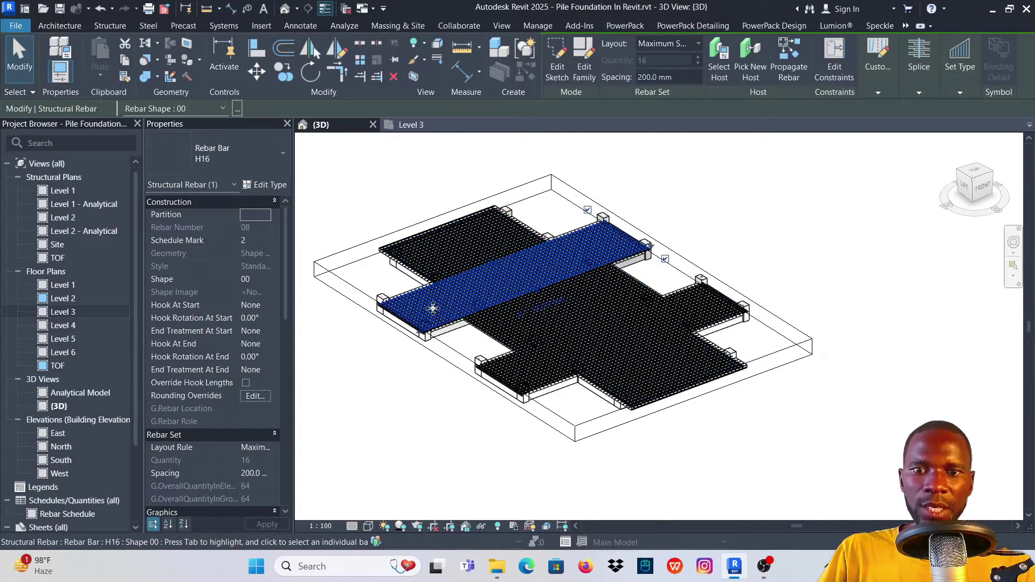
{"action": "left_click", "coordinate": [540, 373]}
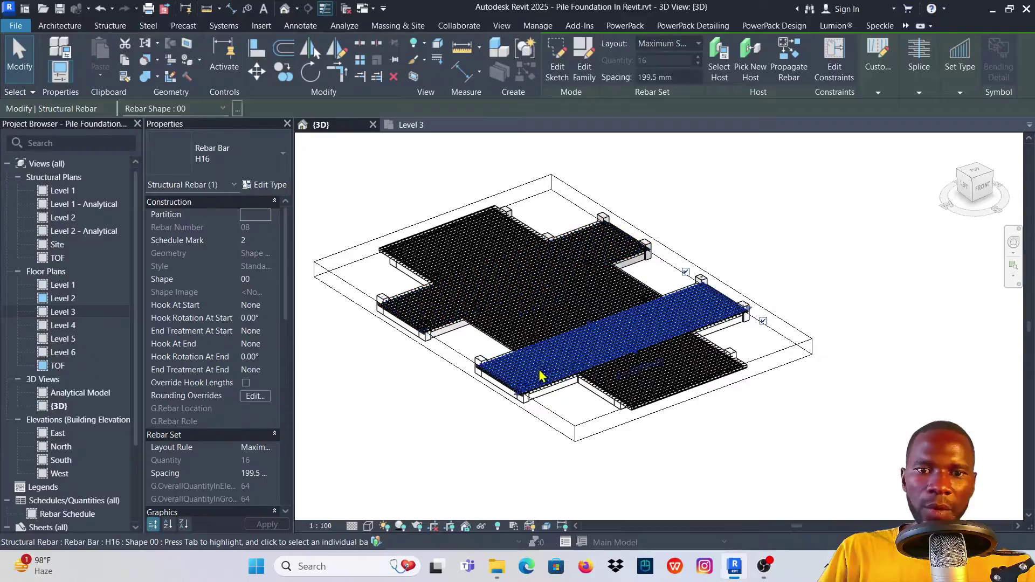
Inspect the H16 rebar set in the slab's front end projection up close, then clear the selection and view the whole mesh.
{"action": "left_click", "coordinate": [694, 372]}
{"action": "scroll", "coordinate": [677, 345], "scroll_direction": "up", "scroll_amount": 3}
{"action": "scroll", "coordinate": [676, 345], "scroll_direction": "up", "scroll_amount": 3}
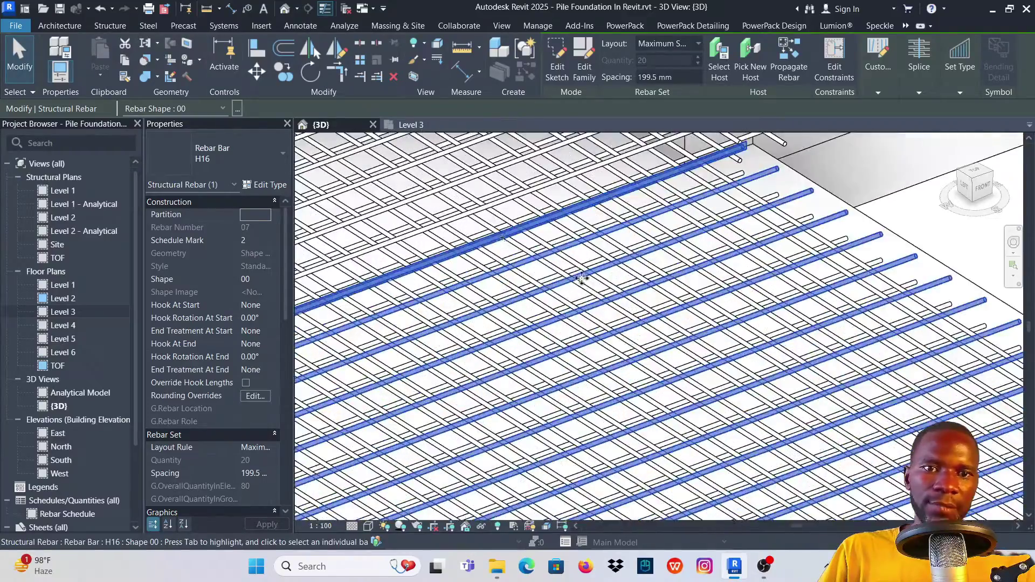
{"action": "scroll", "coordinate": [669, 322], "scroll_direction": "down", "scroll_amount": 2}
{"action": "scroll", "coordinate": [669, 322], "scroll_direction": "down", "scroll_amount": 4}
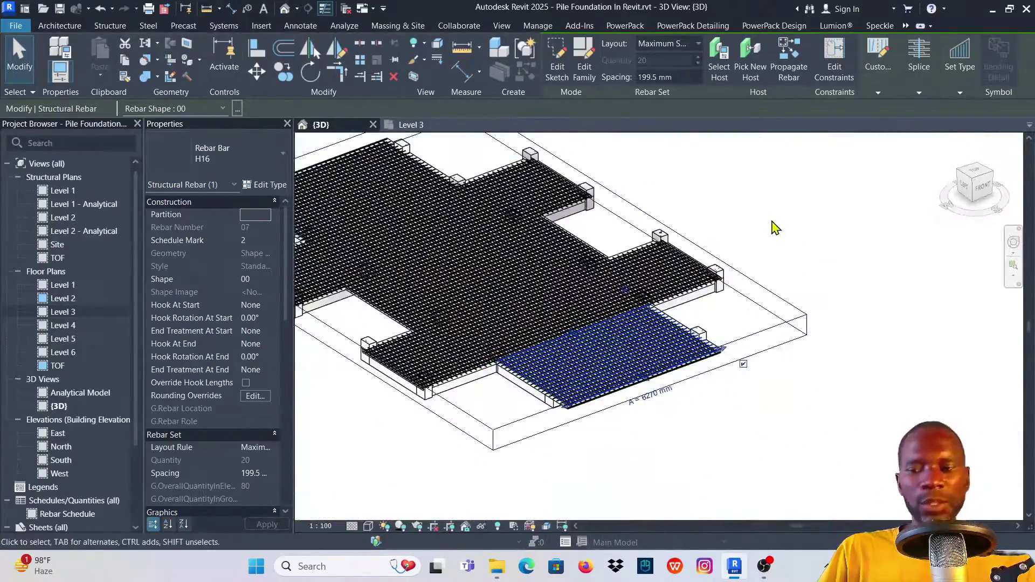
{"action": "left_click", "coordinate": [767, 241]}
{"action": "scroll", "coordinate": [754, 270], "scroll_direction": "down", "scroll_amount": 5}
{"action": "middle_click_drag", "start_coordinate": [743, 293], "coordinate": [756, 262], "text": "shift"}
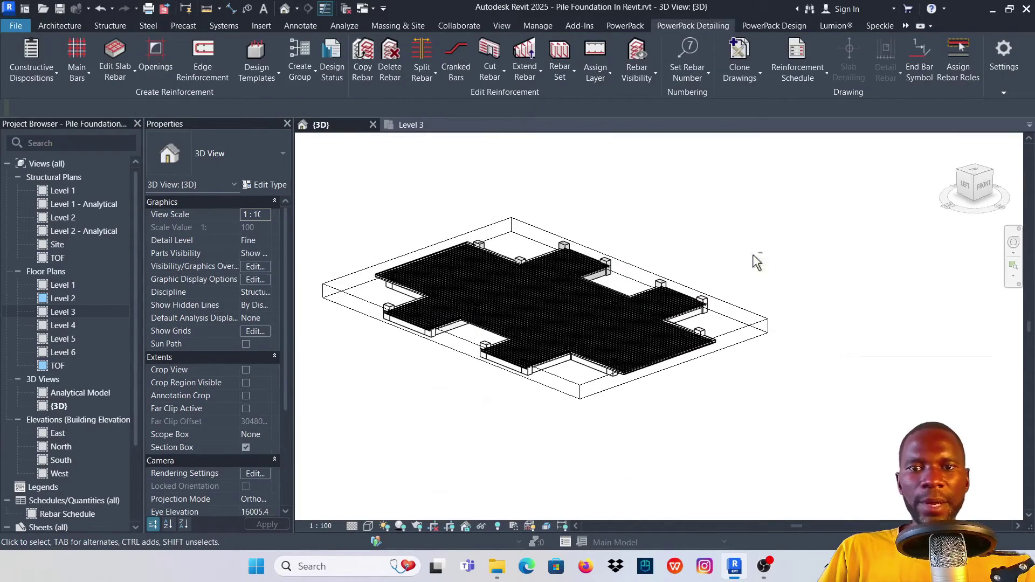
Draw a section line in the Level 3 floor plan between grids B and C, from beyond grid 6 to beyond grid 1.
{"action": "left_click", "coordinate": [408, 124]}
{"action": "scroll", "coordinate": [701, 316], "scroll_direction": "down", "scroll_amount": 2}
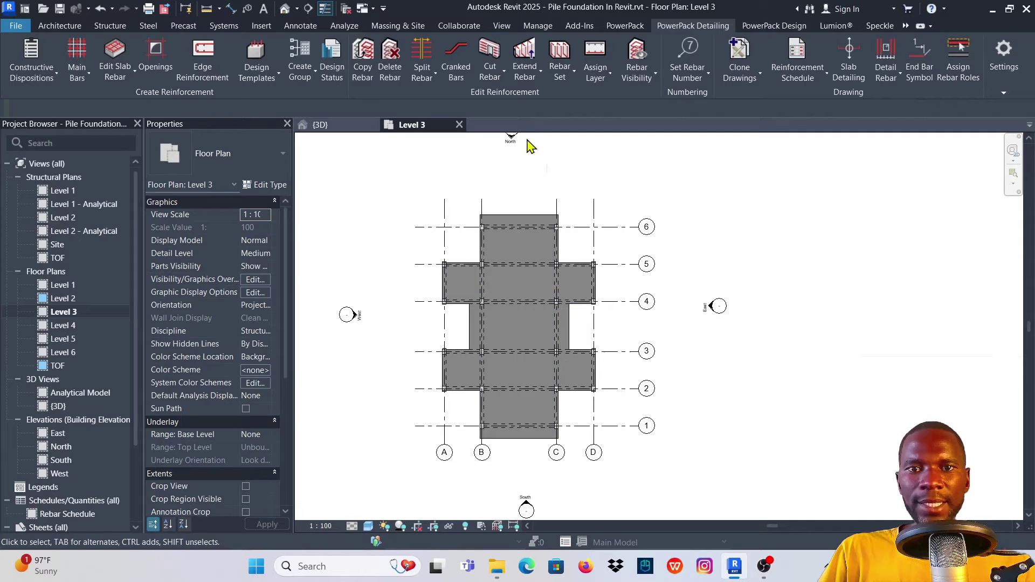
{"action": "left_click", "coordinate": [501, 26]}
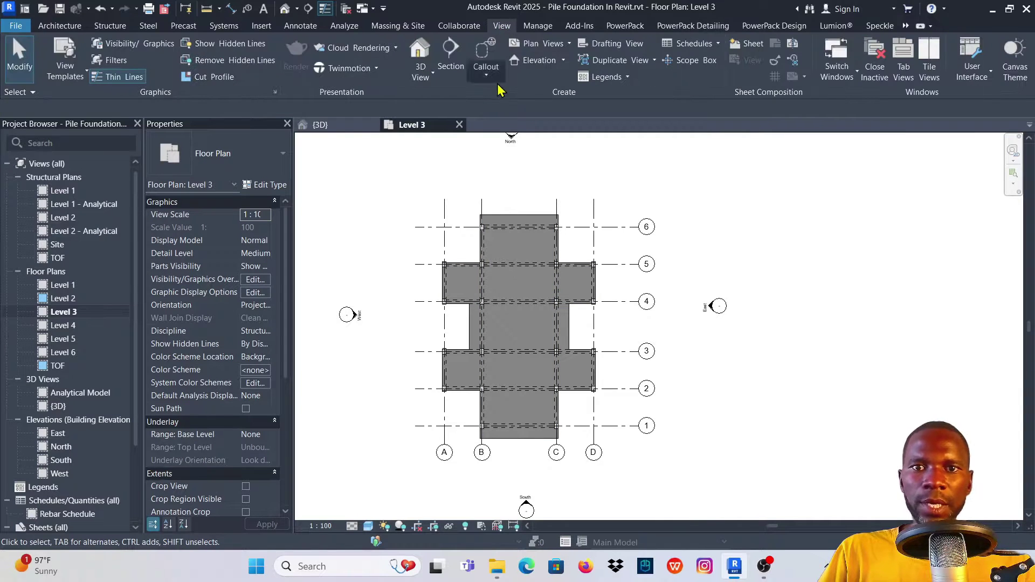
{"action": "left_click", "coordinate": [448, 57]}
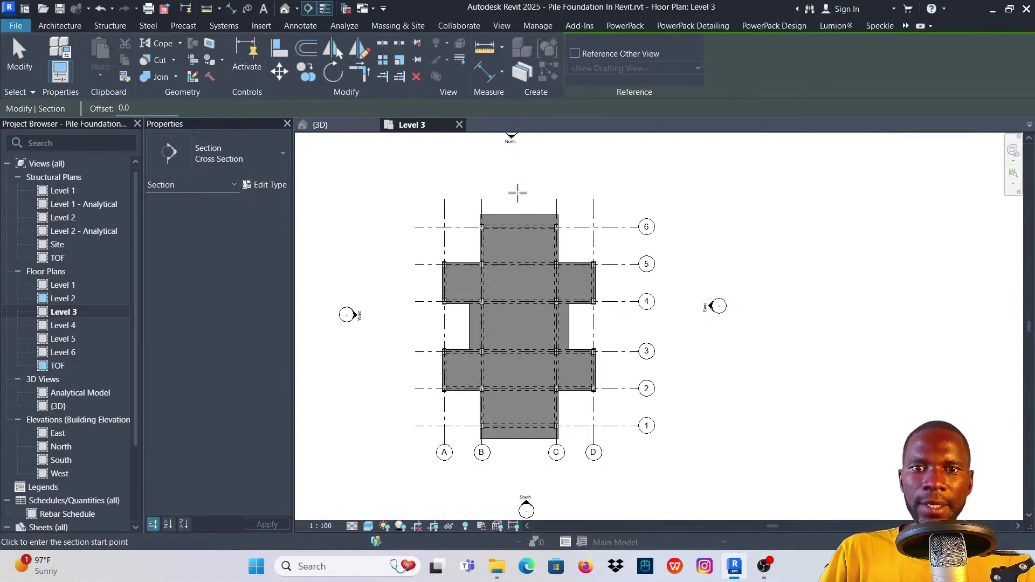
{"action": "left_click", "coordinate": [517, 192]}
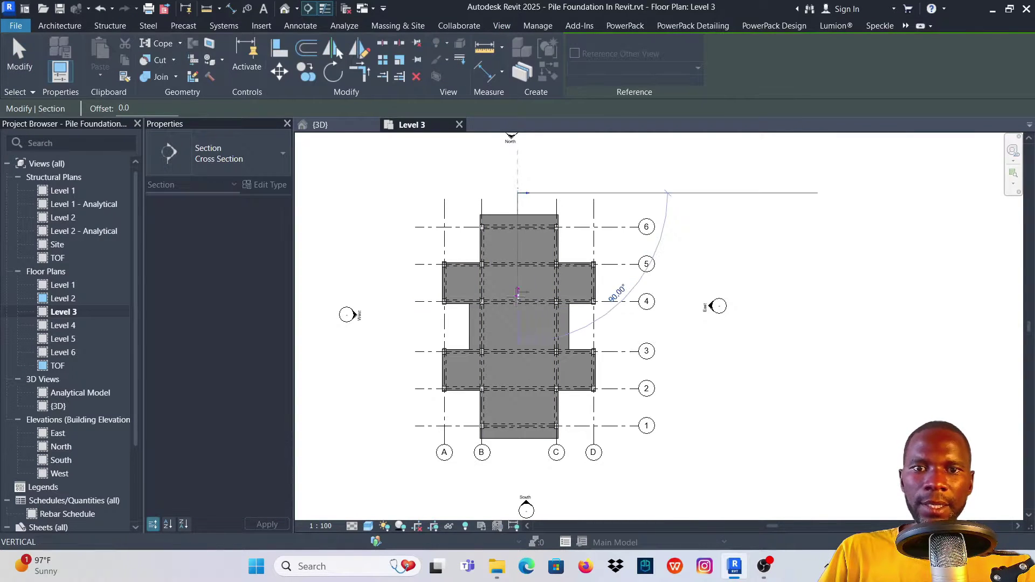
{"action": "left_click", "coordinate": [517, 455]}
{"action": "left_click", "coordinate": [722, 232]}
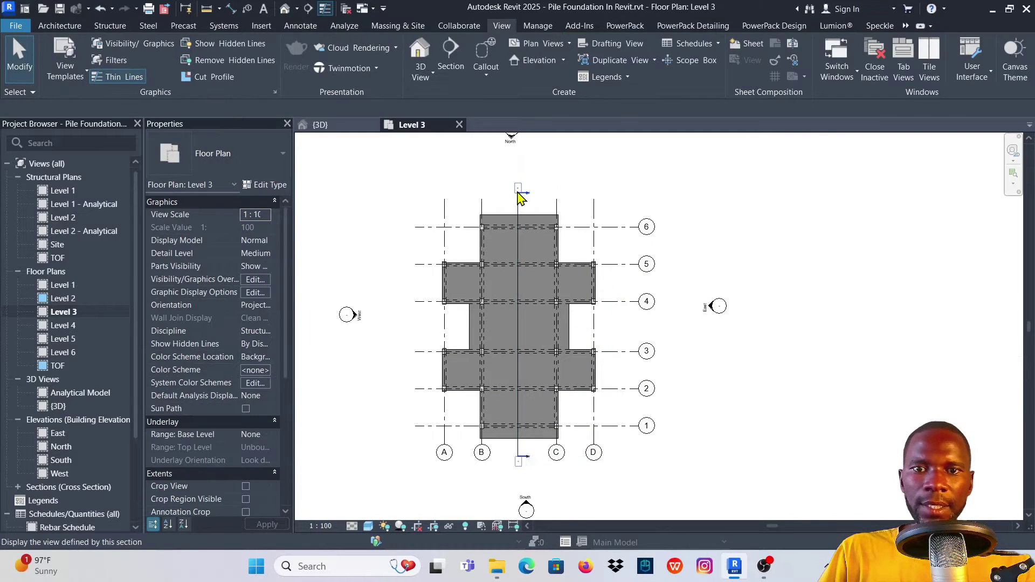
Open the new section's view and inspect the top and bottom H16 rebar layers inside the Level 3 slab.
{"action": "scroll", "coordinate": [521, 196], "scroll_direction": "up", "scroll_amount": 6}
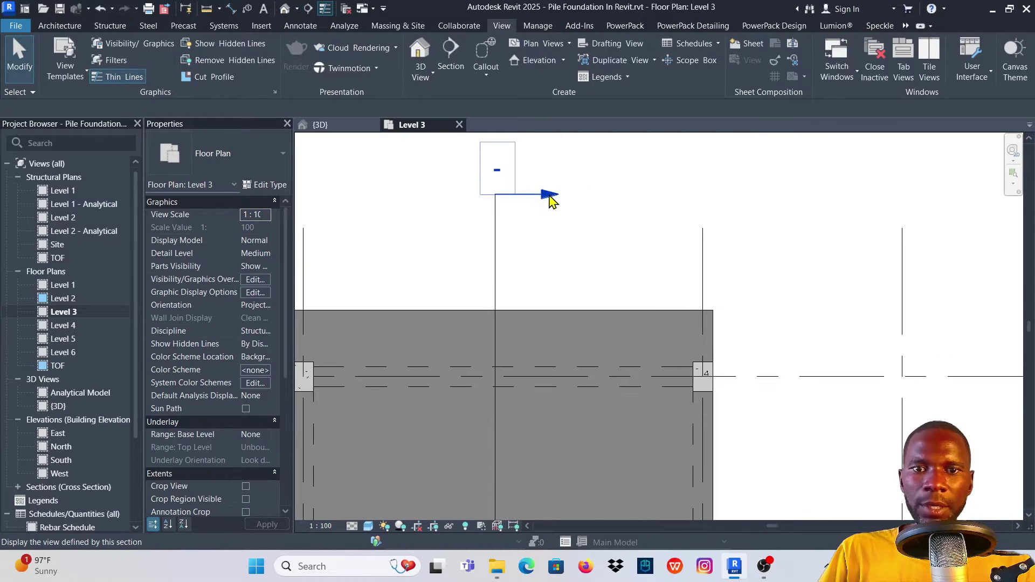
{"action": "double_click", "coordinate": [550, 194]}
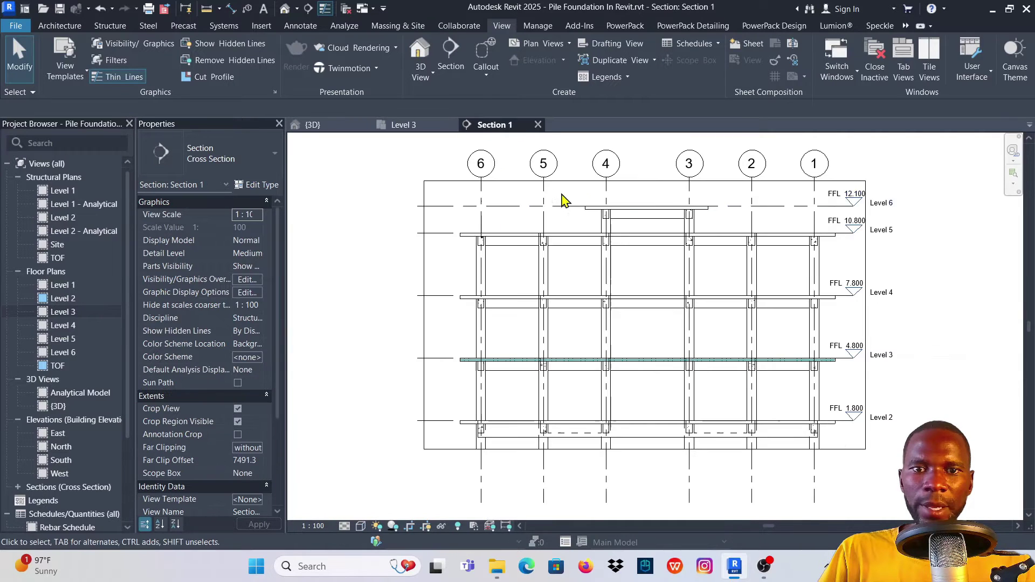
{"action": "scroll", "coordinate": [808, 372], "scroll_direction": "up", "scroll_amount": 8}
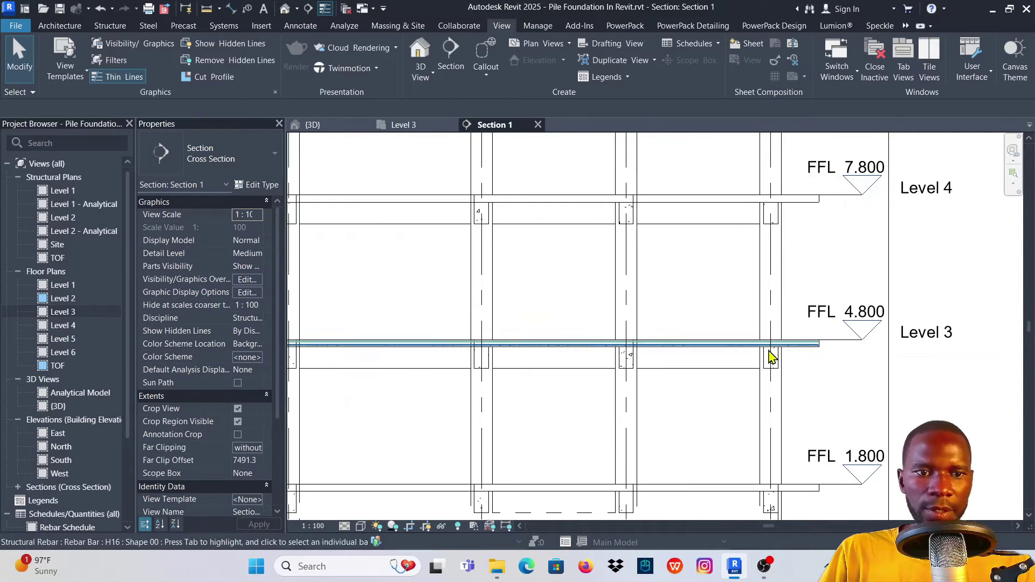
{"action": "scroll", "coordinate": [482, 244], "scroll_direction": "down", "scroll_amount": 5}
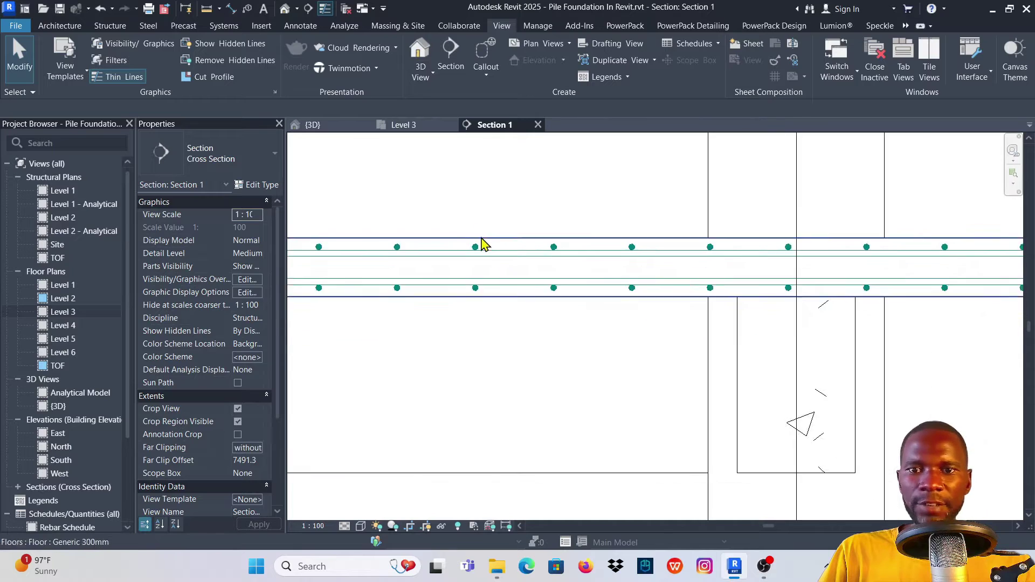
{"action": "scroll", "coordinate": [480, 265], "scroll_direction": "up", "scroll_amount": 4}
{"action": "left_click", "coordinate": [496, 267]}
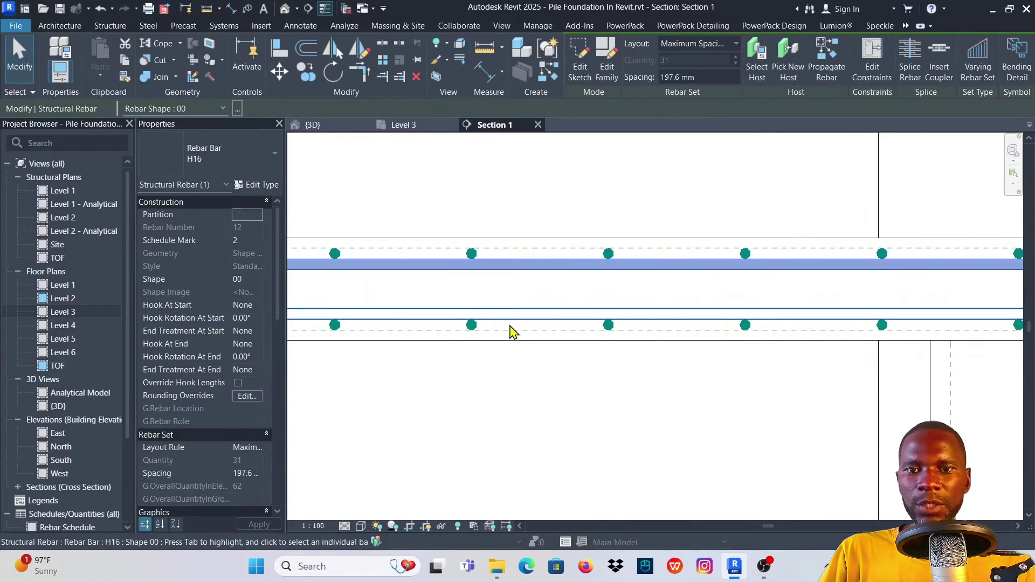
{"action": "scroll", "coordinate": [510, 322], "scroll_direction": "down", "scroll_amount": 5}
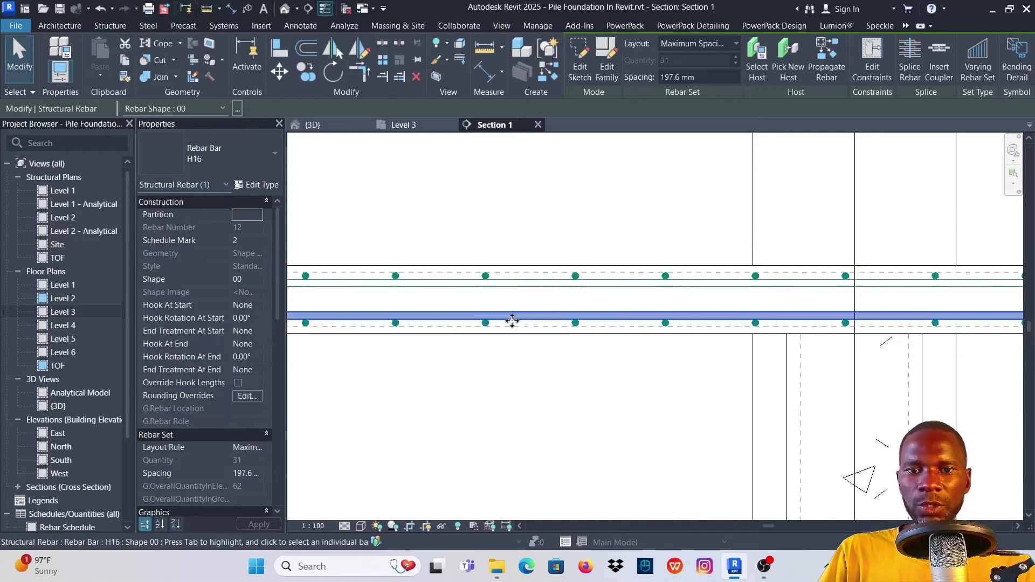
Return to the 3D view, clear the rebar selection and examine the slab's reinforcement mesh around the columns.
{"action": "left_click", "coordinate": [332, 129]}
{"action": "scroll", "coordinate": [612, 331], "scroll_direction": "up", "scroll_amount": 8}
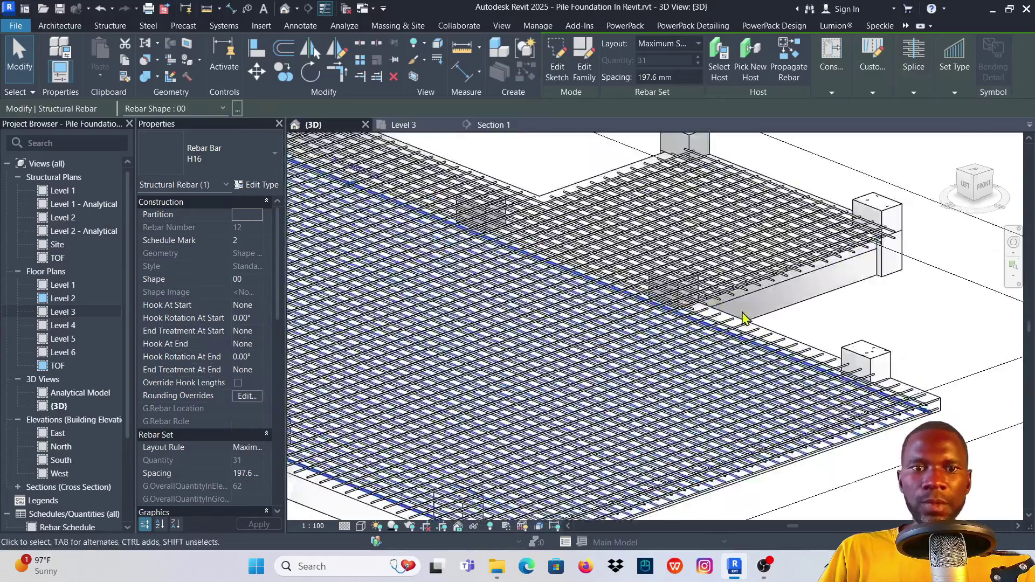
{"action": "scroll", "coordinate": [736, 320], "scroll_direction": "down", "scroll_amount": 6}
{"action": "key", "text": "Escape"}
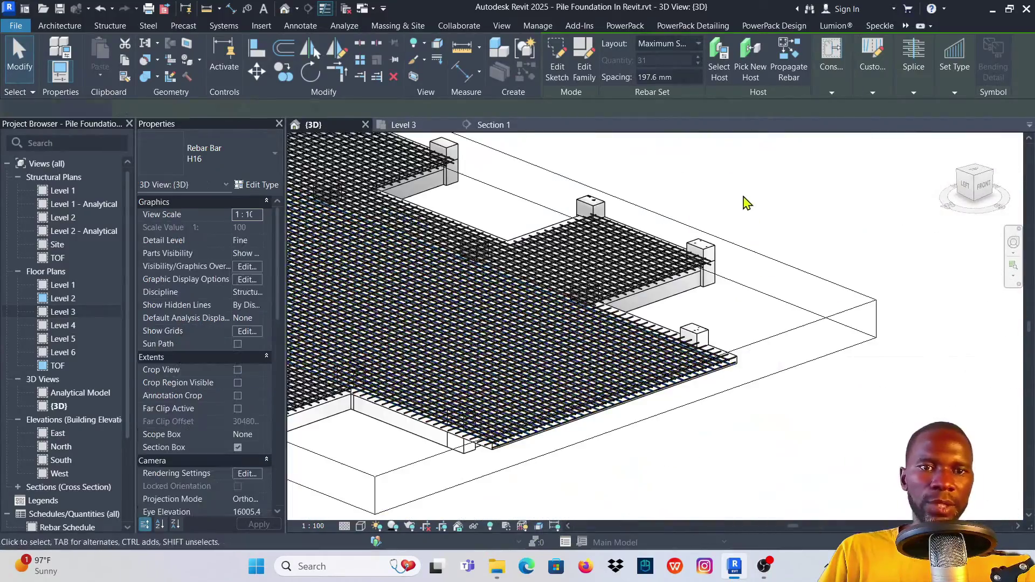
{"action": "scroll", "coordinate": [662, 227], "scroll_direction": "up", "scroll_amount": 4}
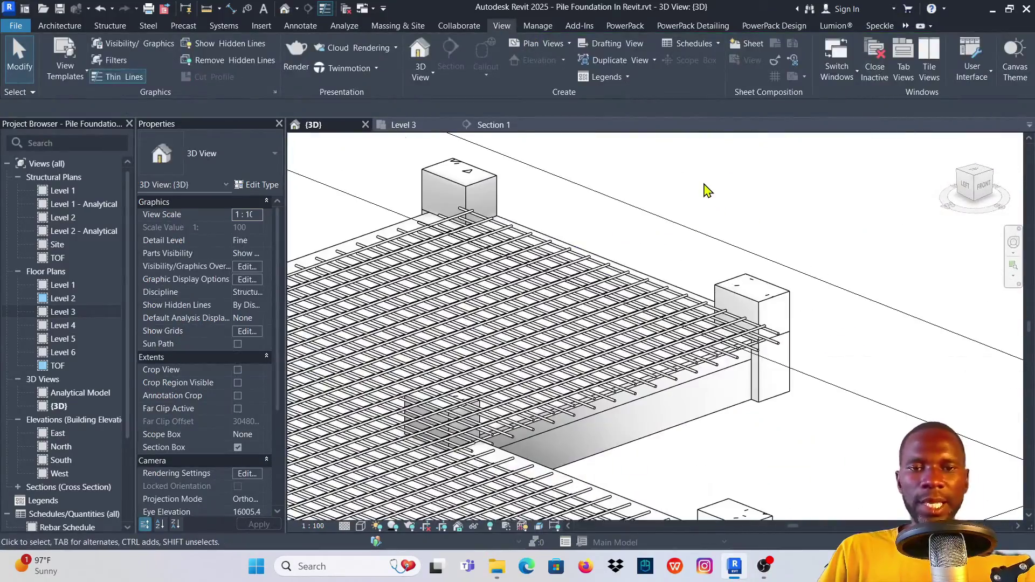